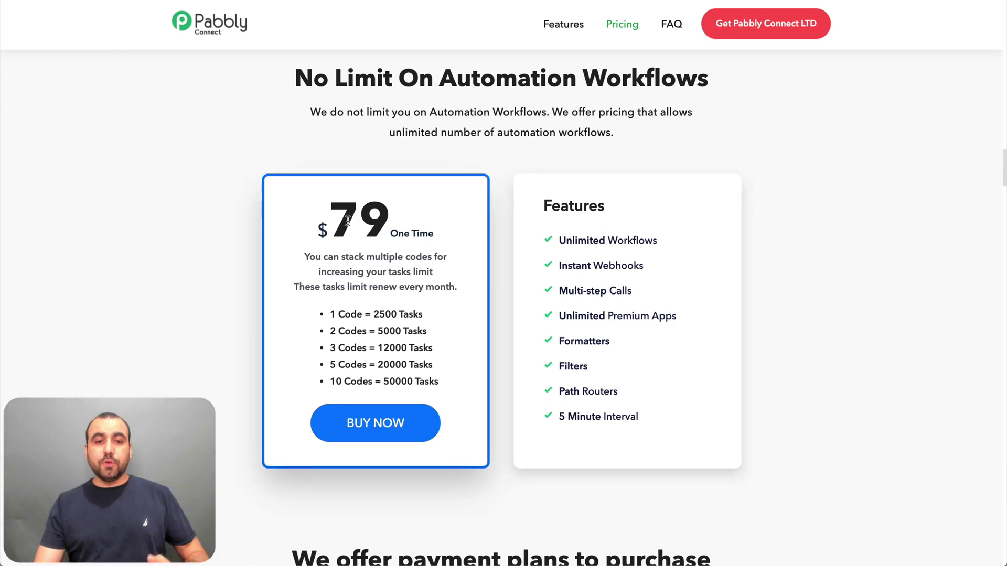
- Highlight the $79 one-time price, task-renewal note, 1 Code = 2500 Tasks tier and 5 Minute Interval feature
left_click_drag(338, 216, 402, 219)
left_click(402, 218)
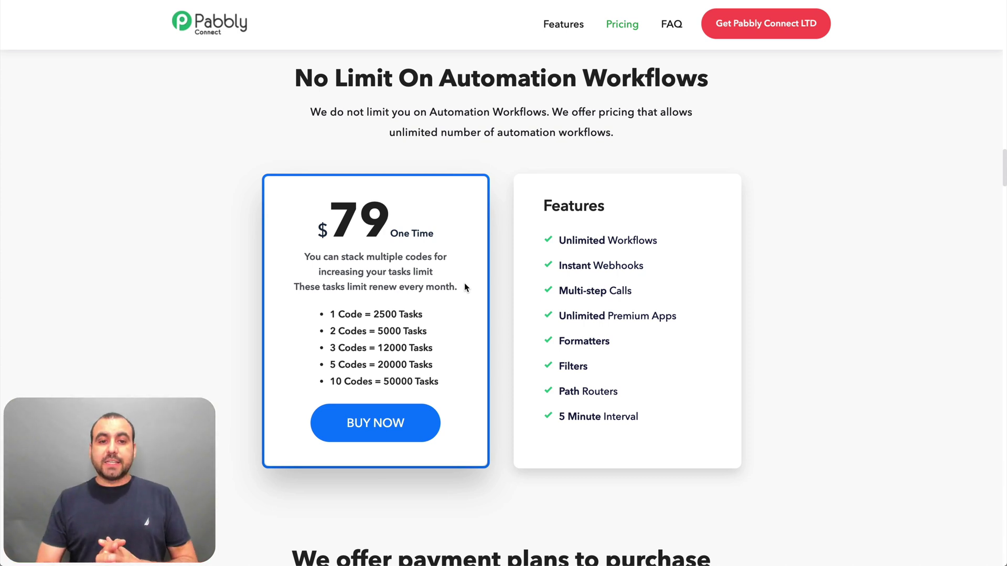
left_click_drag(297, 286, 409, 287)
left_click(409, 286)
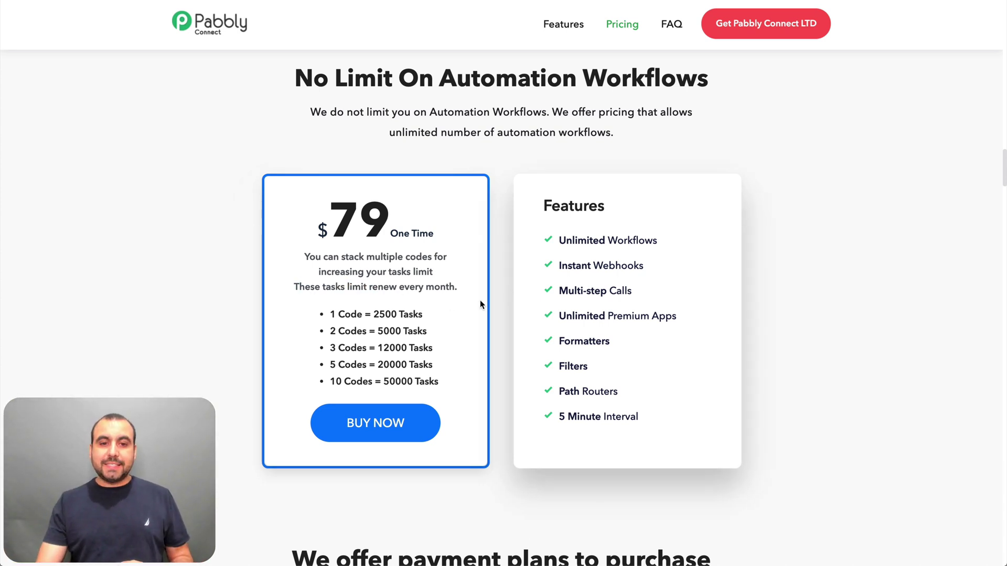
left_click_drag(332, 313, 398, 313)
left_click(394, 311)
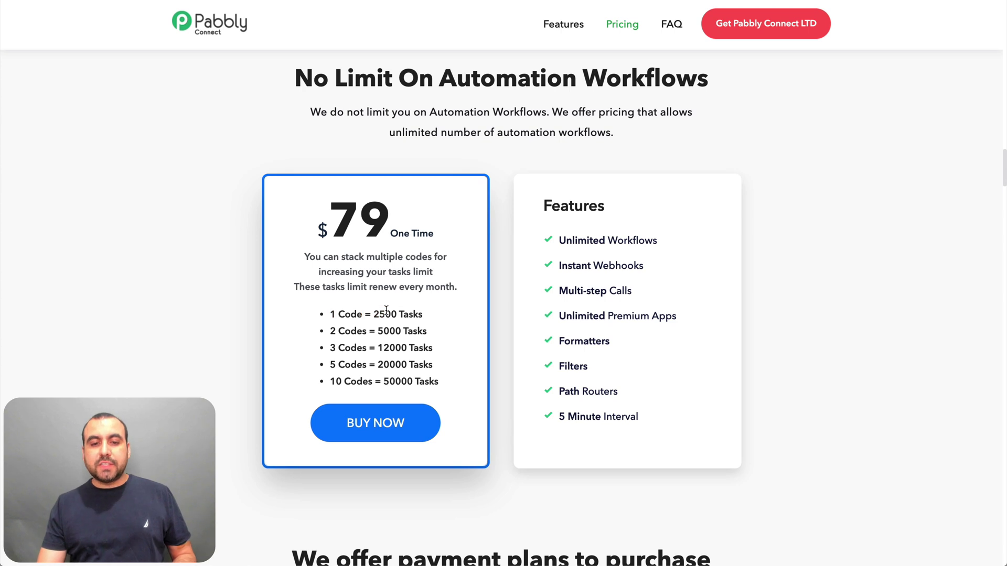
triple_click(386, 313)
left_click(388, 313)
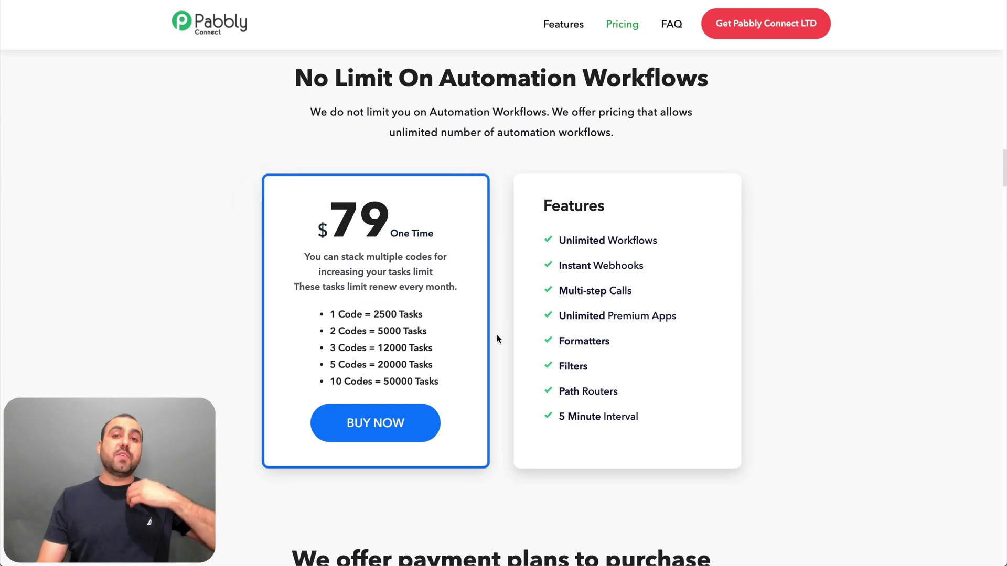
left_click_drag(557, 418, 652, 420)
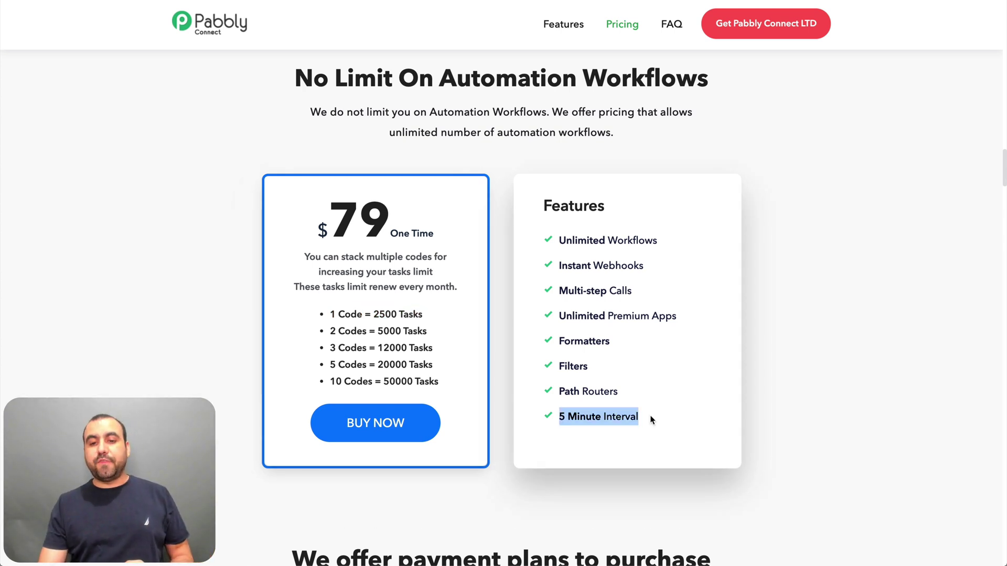
left_click(653, 420)
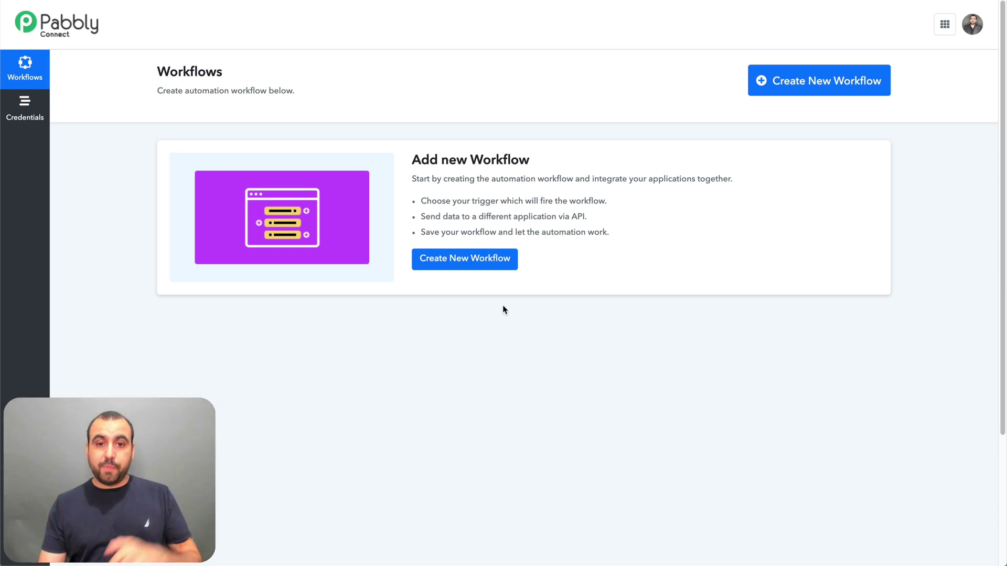
- Create a new workflow named 'test'
left_click(480, 263)
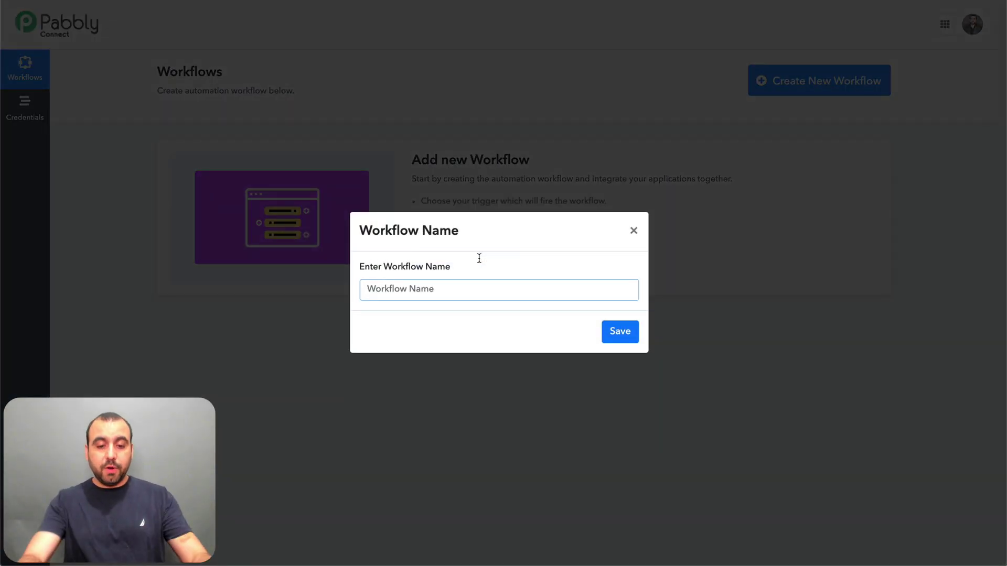
type("test")
left_click(622, 336)
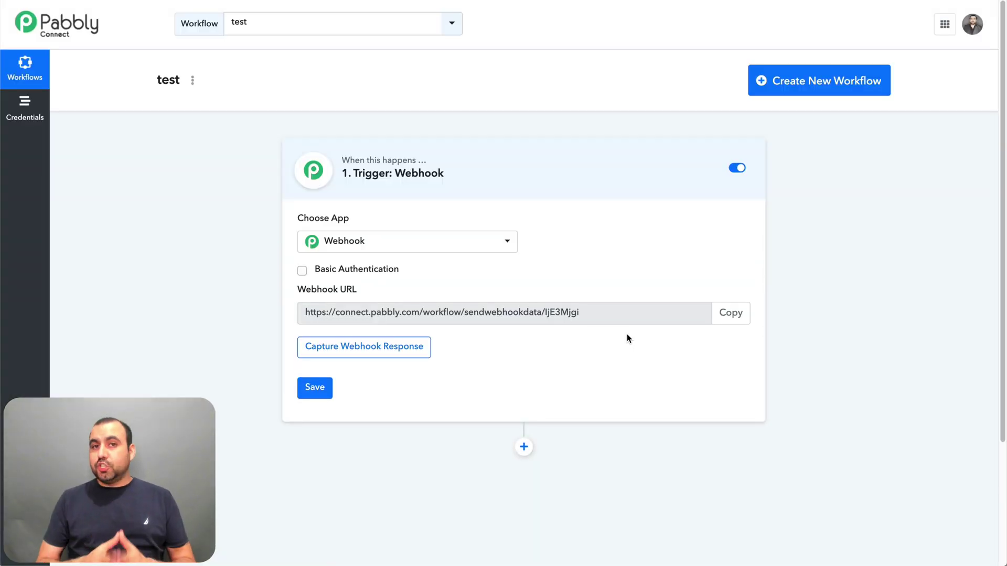
- Browse the trigger app list and keep Webhook as the trigger app
left_click(509, 241)
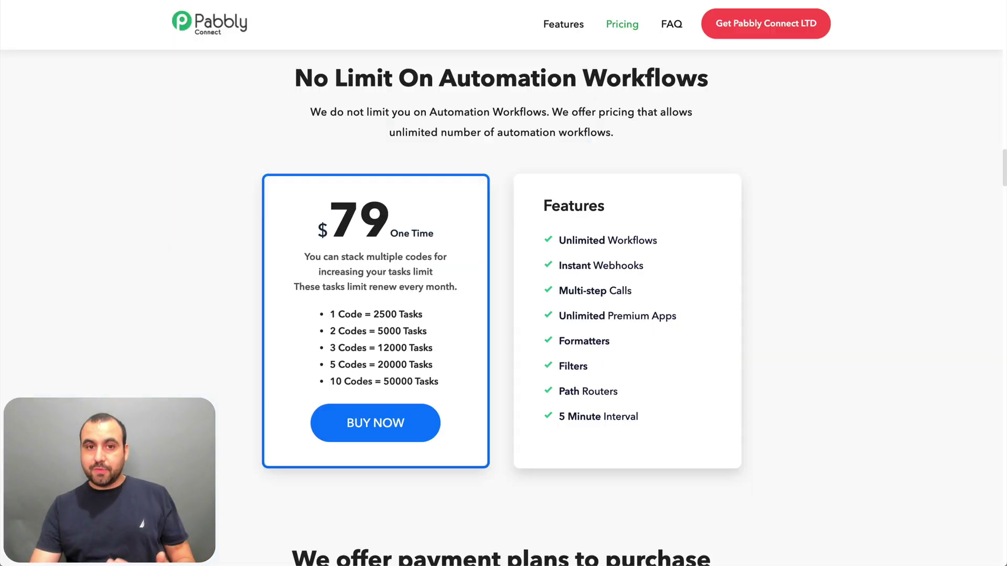
scroll(405, 331, "down", 10)
scroll(405, 331, "down", 13)
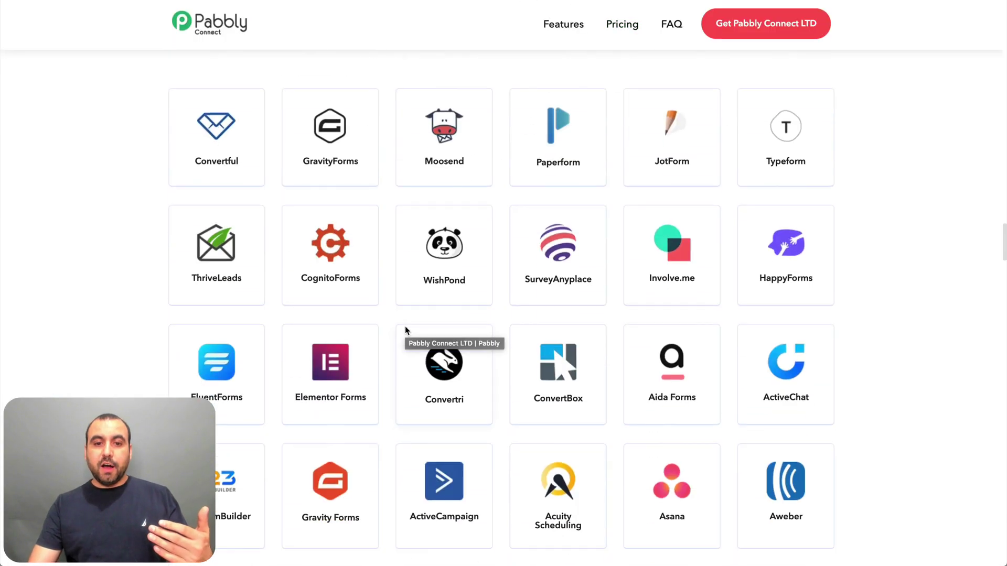
scroll(856, 373, "down", 10)
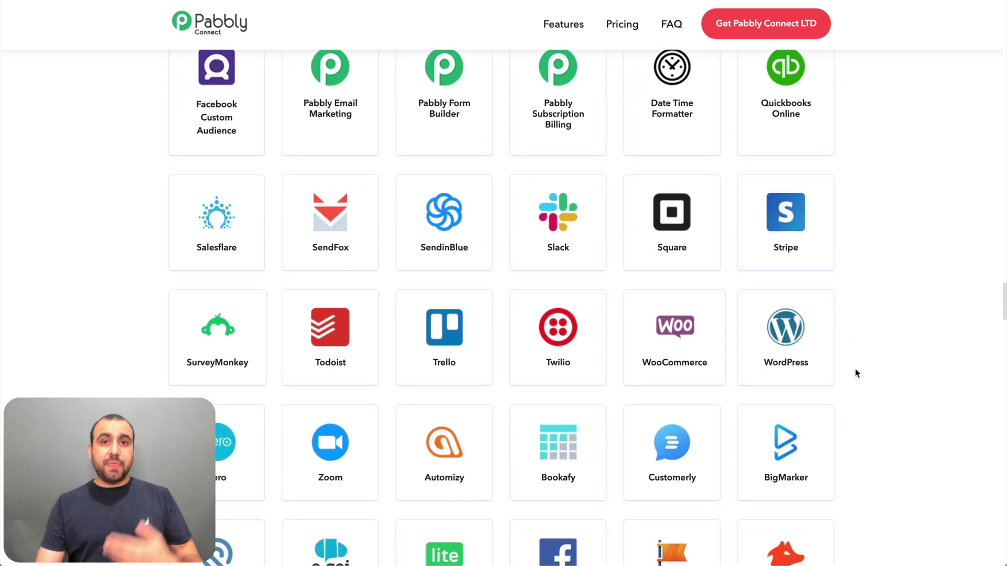
scroll(856, 373, "down", 5)
scroll(857, 373, "down", 4)
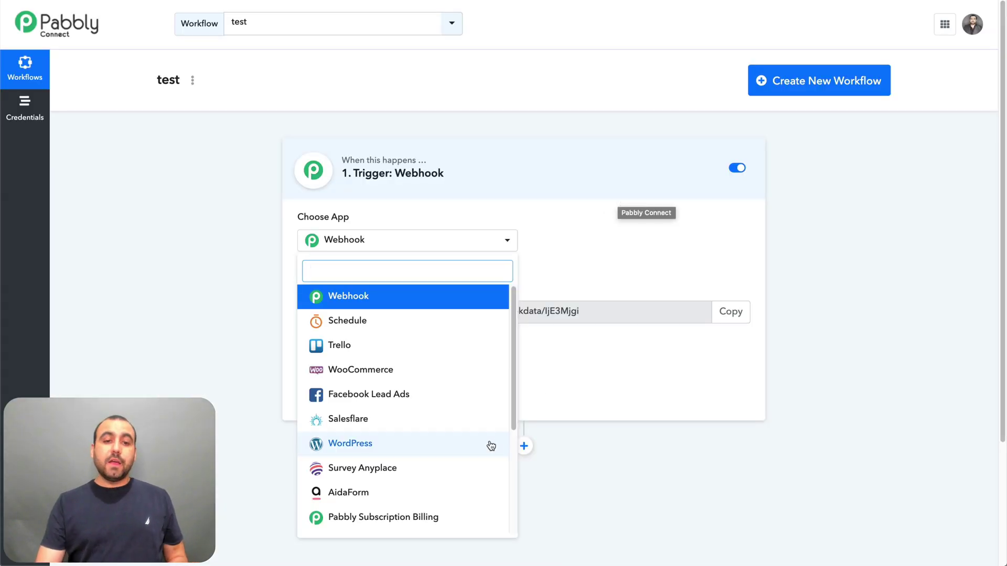
scroll(386, 406, "down", 2)
scroll(387, 406, "down", 3)
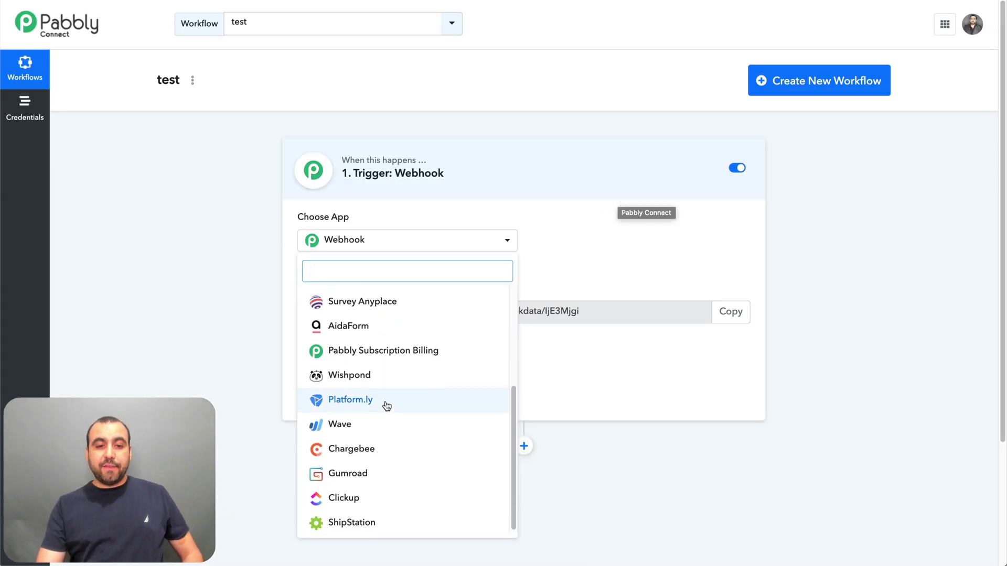
scroll(386, 406, "up", 6)
scroll(387, 407, "down", 3)
scroll(386, 406, "up", 4)
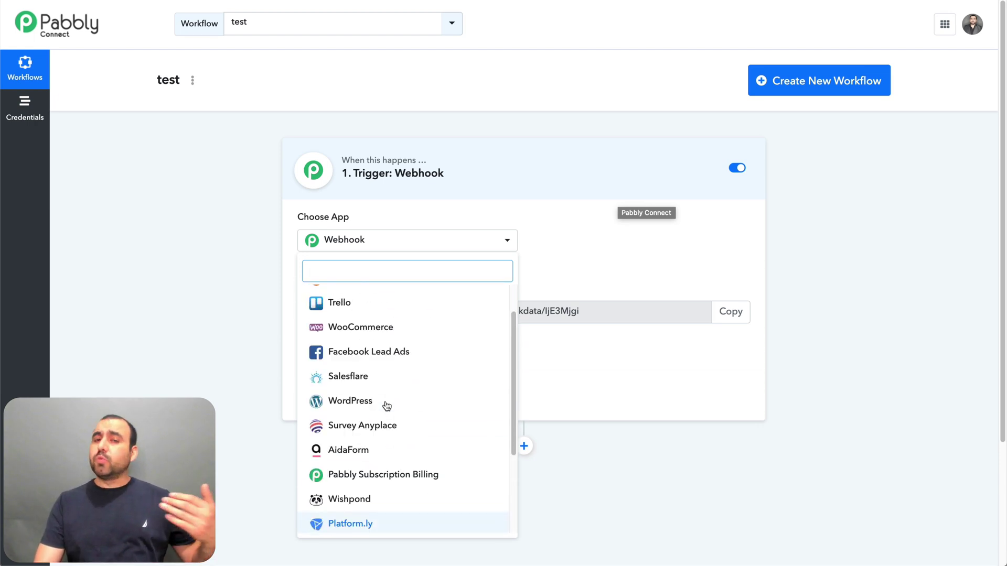
left_click(612, 434)
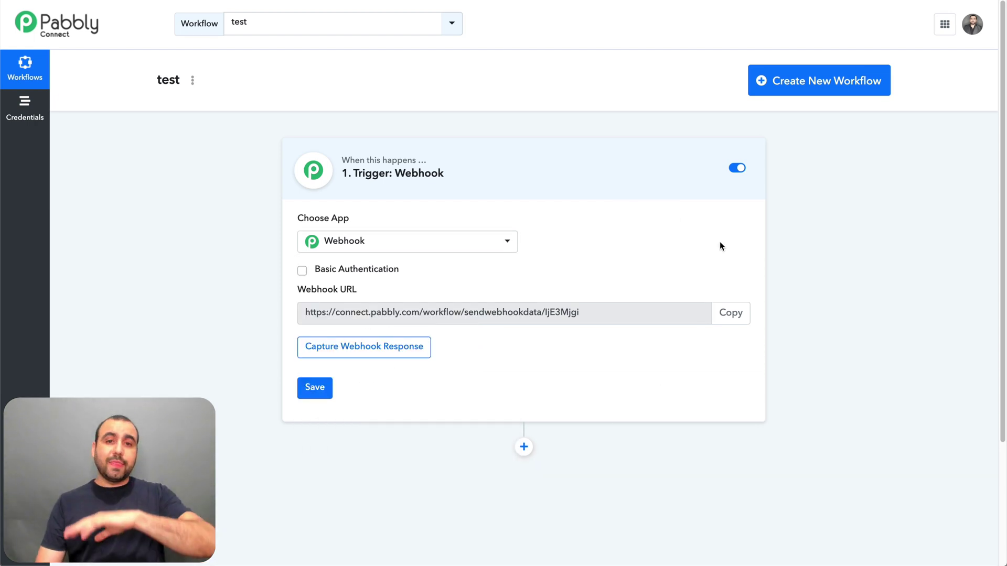
- Add a trial API action step after the trigger, then delete it
left_click(523, 447)
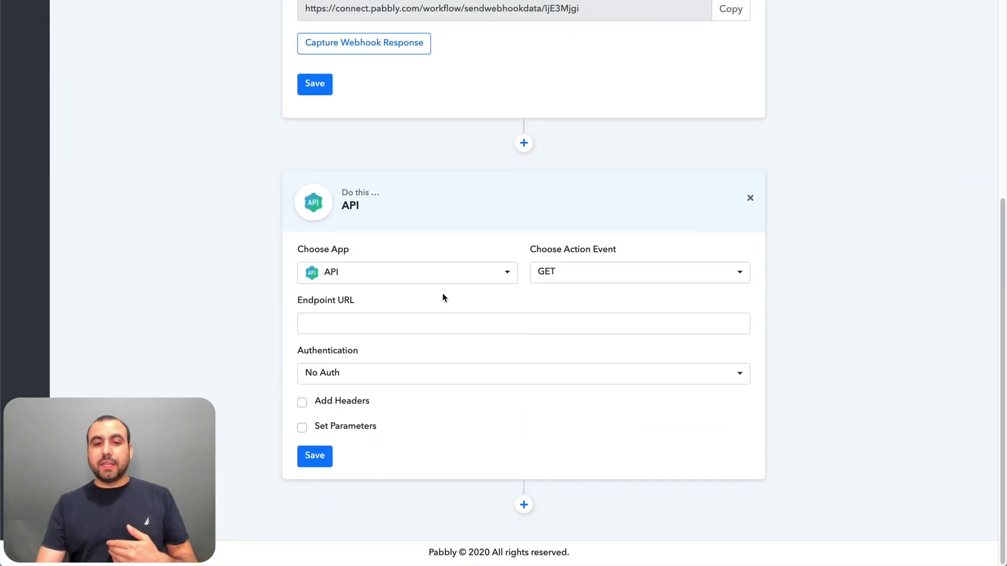
left_click(436, 277)
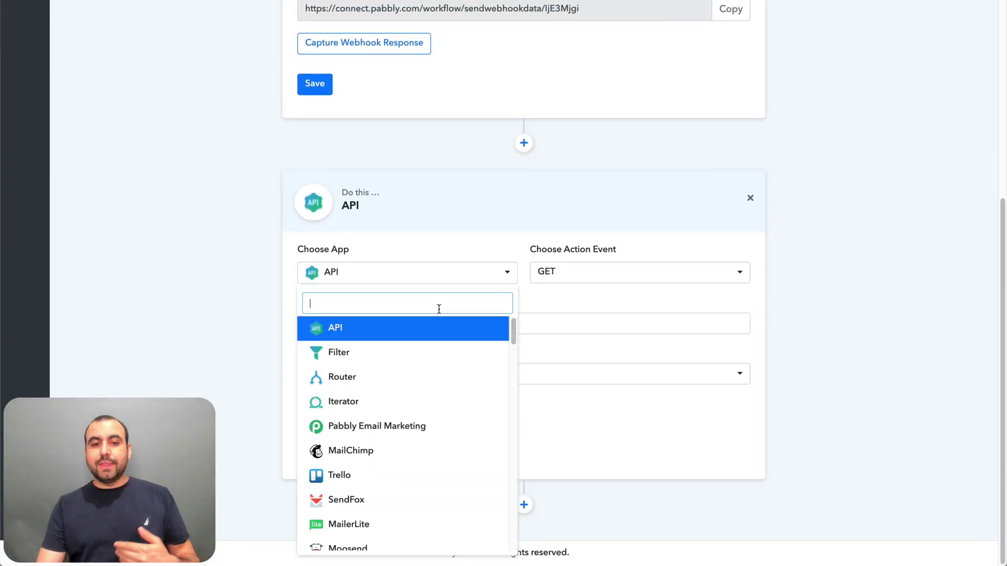
scroll(418, 468, "down", 10)
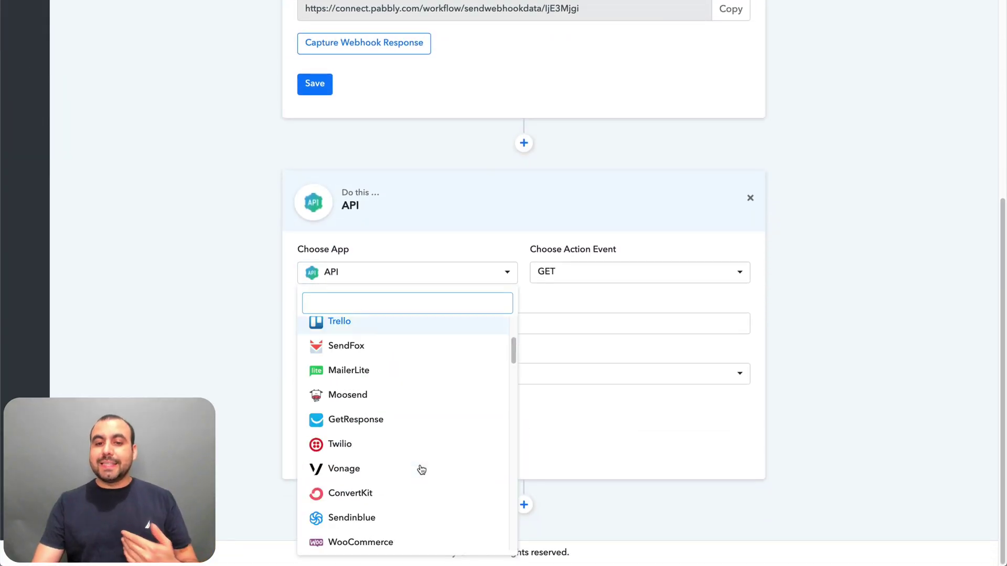
left_click(787, 211)
left_click(750, 198)
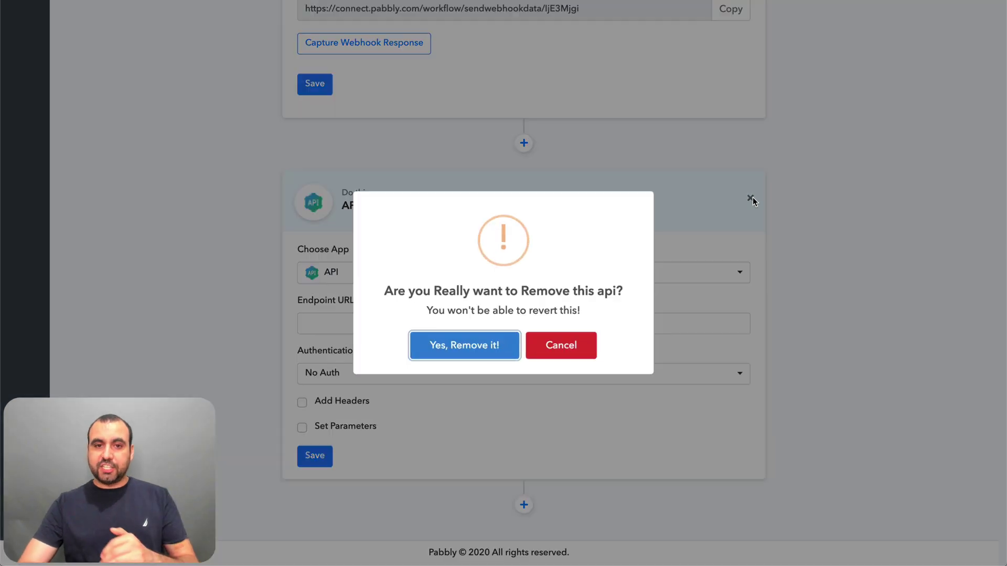
left_click(464, 347)
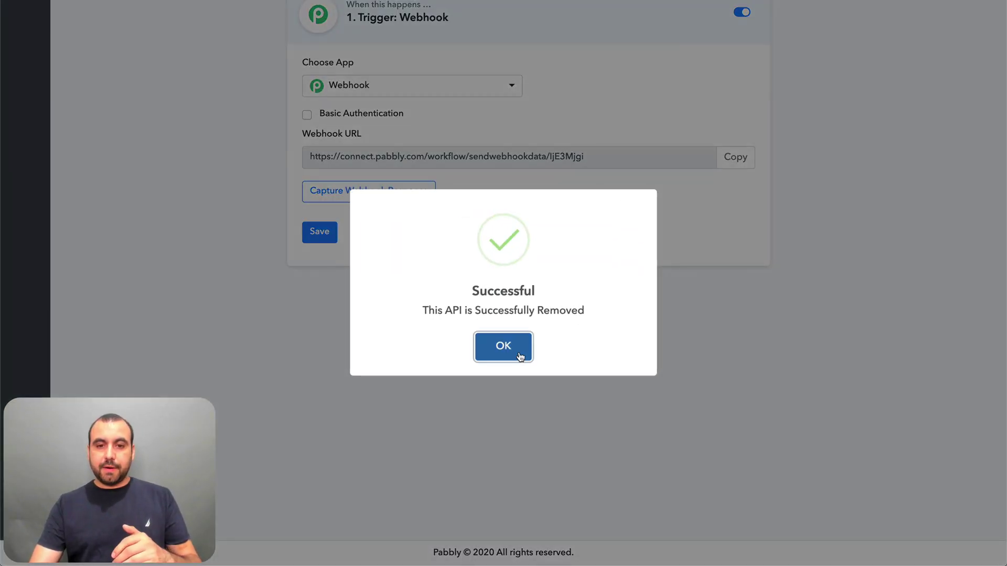
left_click(480, 347)
scroll(358, 285, "up", 2)
- Keep Webhook as the trigger app and copy the workflow's webhook URL
left_click(384, 236)
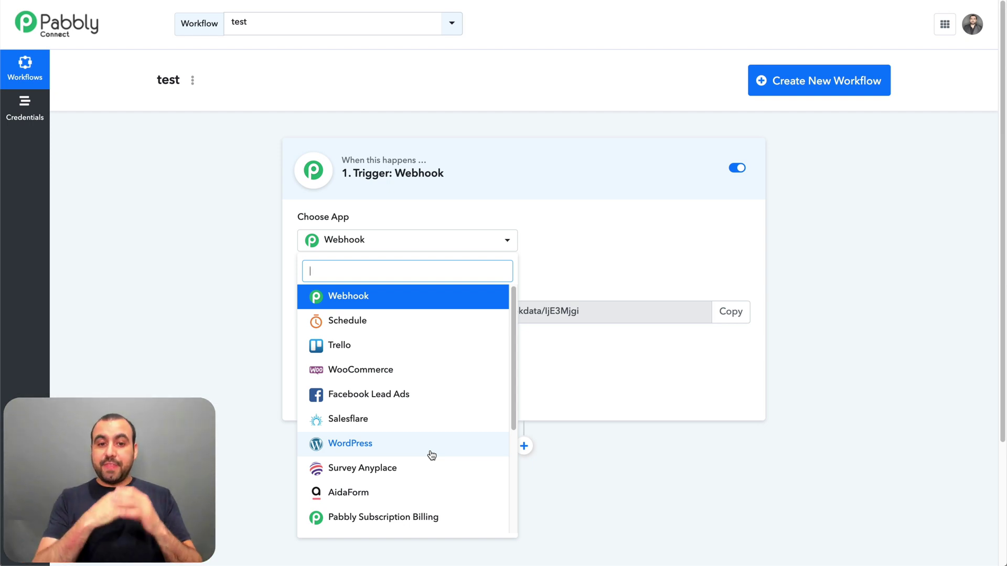
left_click(363, 297)
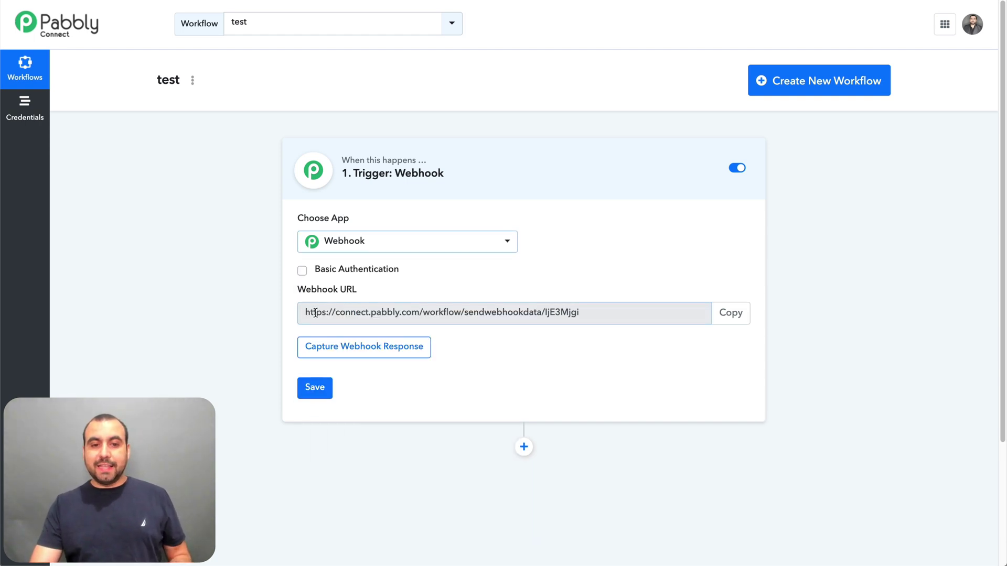
double_click(509, 314)
left_click(573, 317)
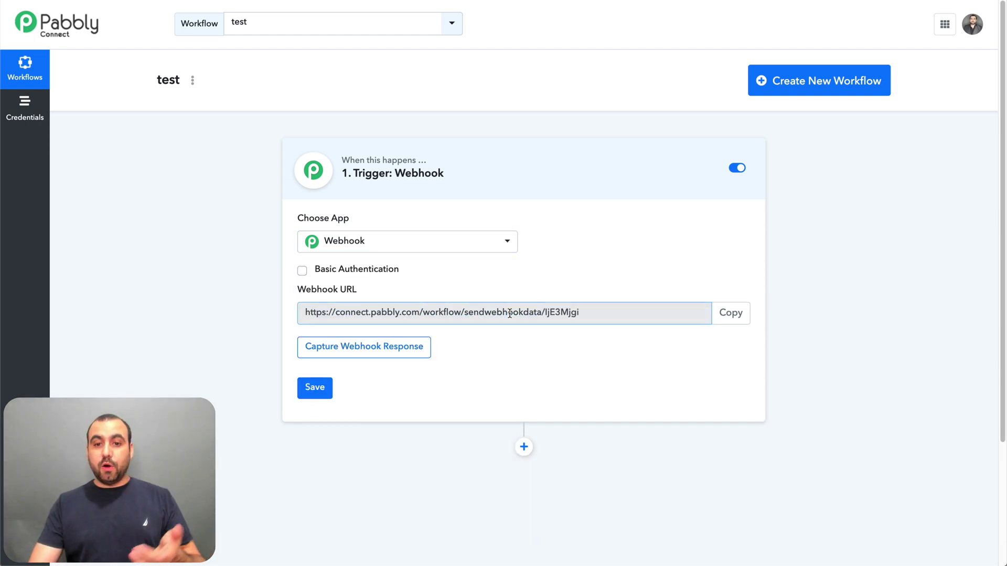
left_click(736, 315)
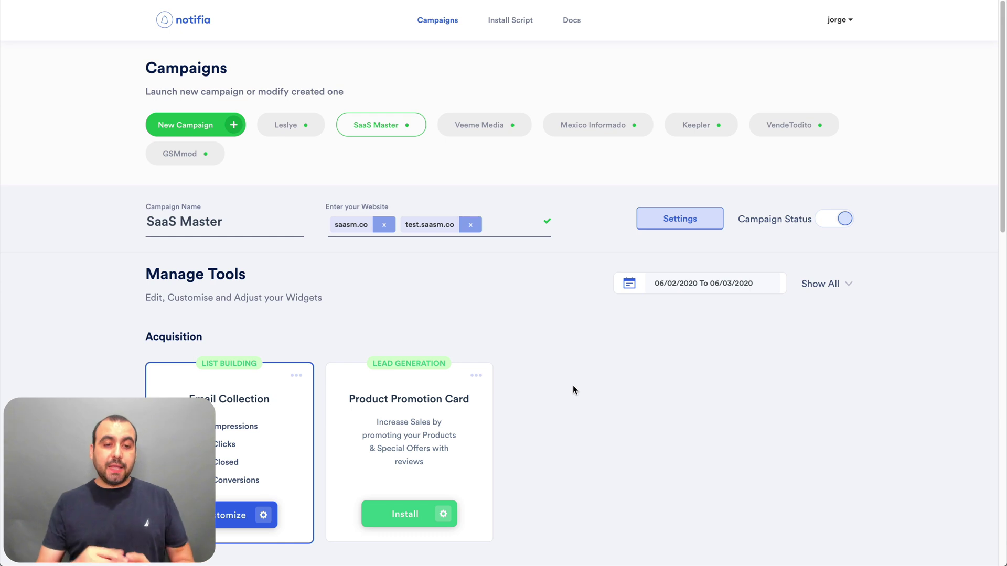
- Check that the Email Collection widget's Send Data field holds the pasted Pabbly webhook URL
left_click(256, 513)
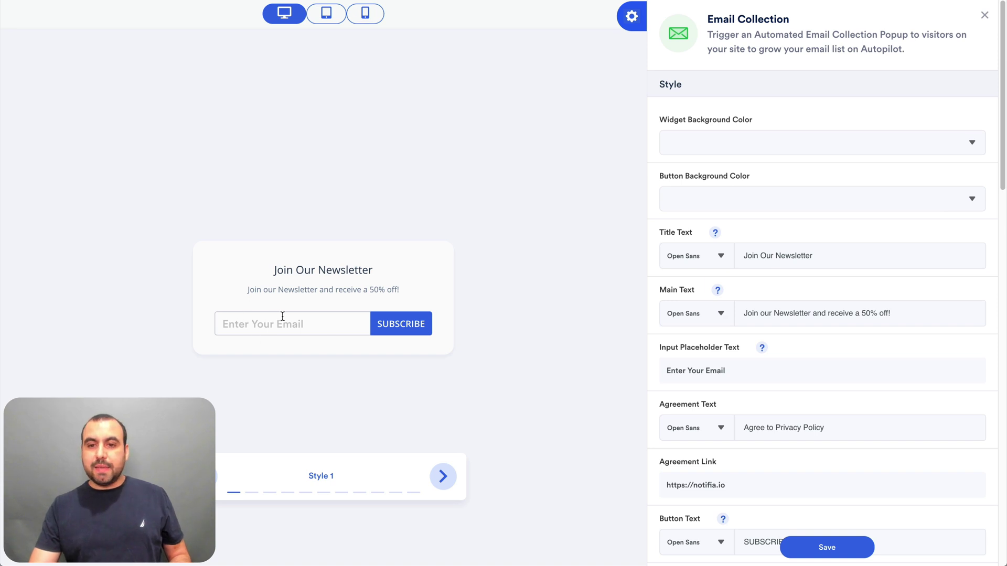
scroll(717, 377, "down", 2)
scroll(716, 377, "down", 2)
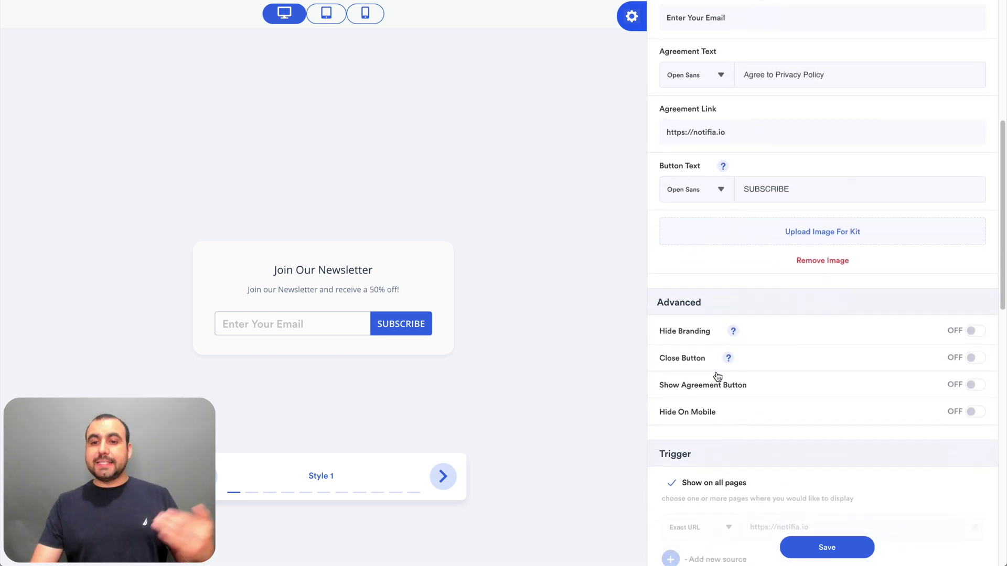
scroll(715, 372, "down", 5)
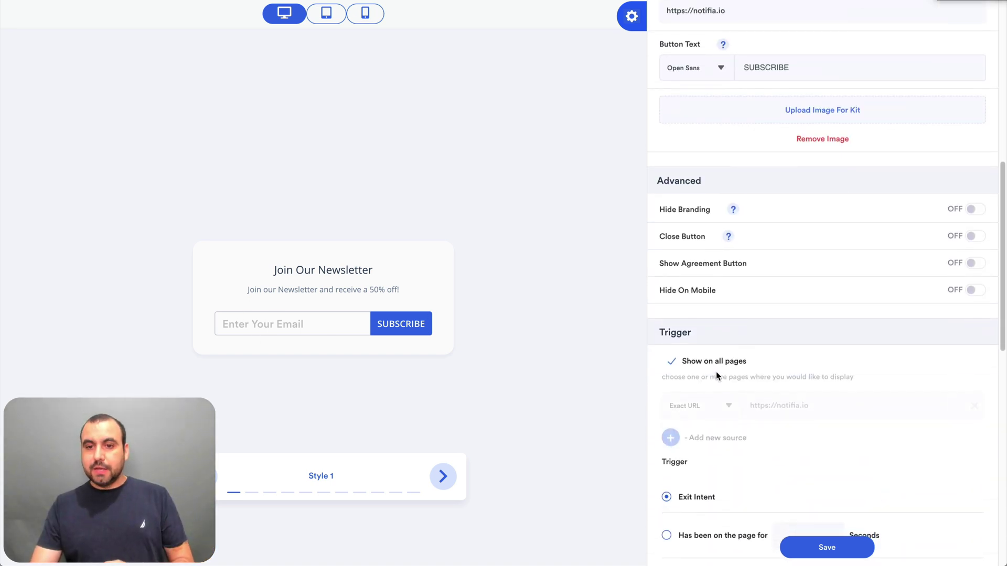
scroll(715, 371, "down", 9)
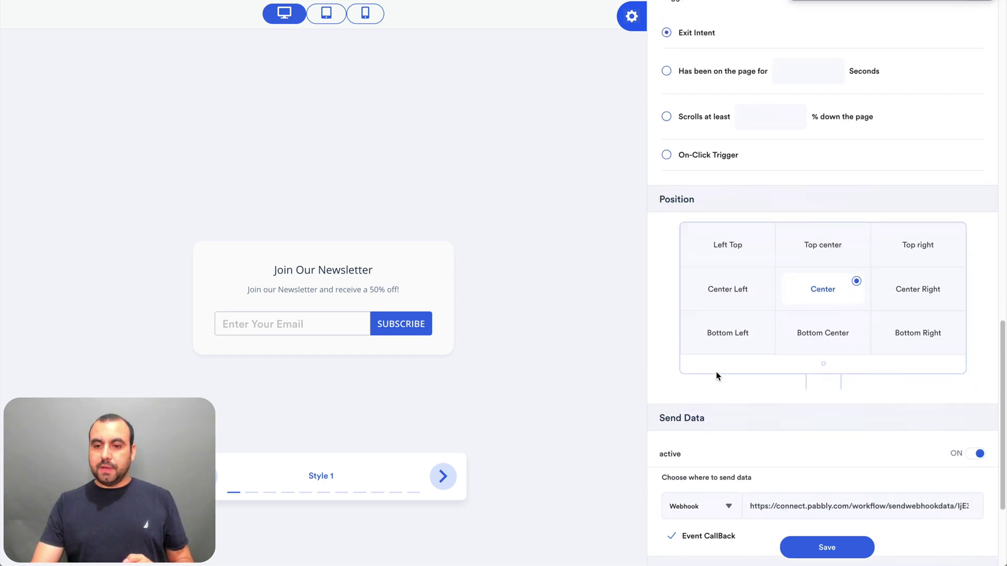
triple_click(812, 347)
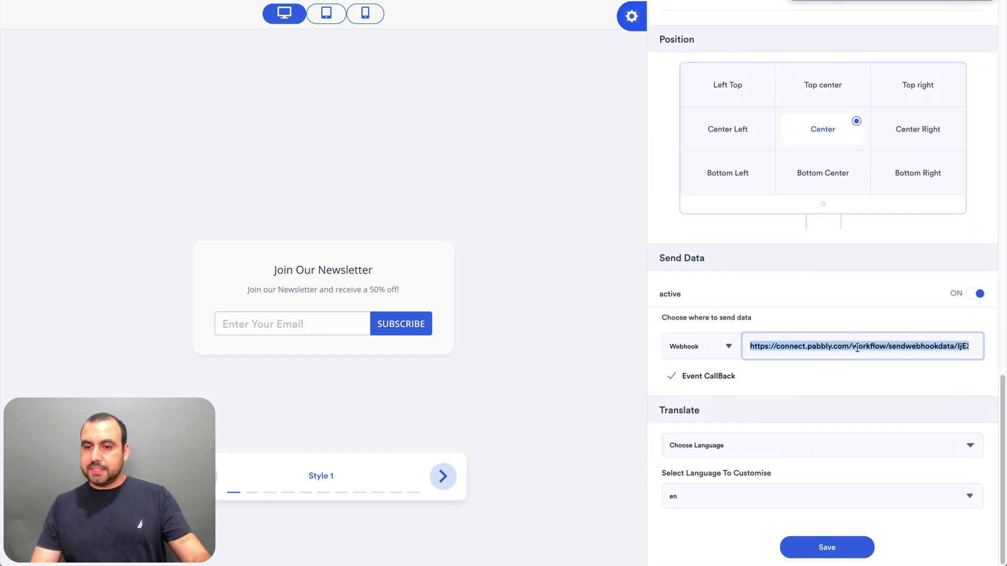
left_click(860, 347)
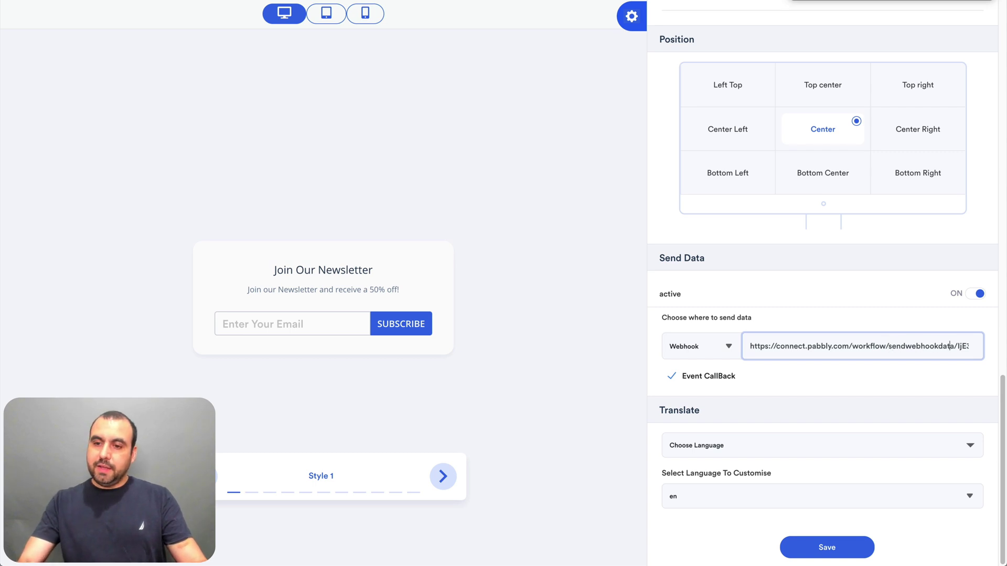
key("Right")
key("Right")
key("Right")
key("Right")
key("Right")
key("Right")
key("Right")
key("Right")
key("Right")
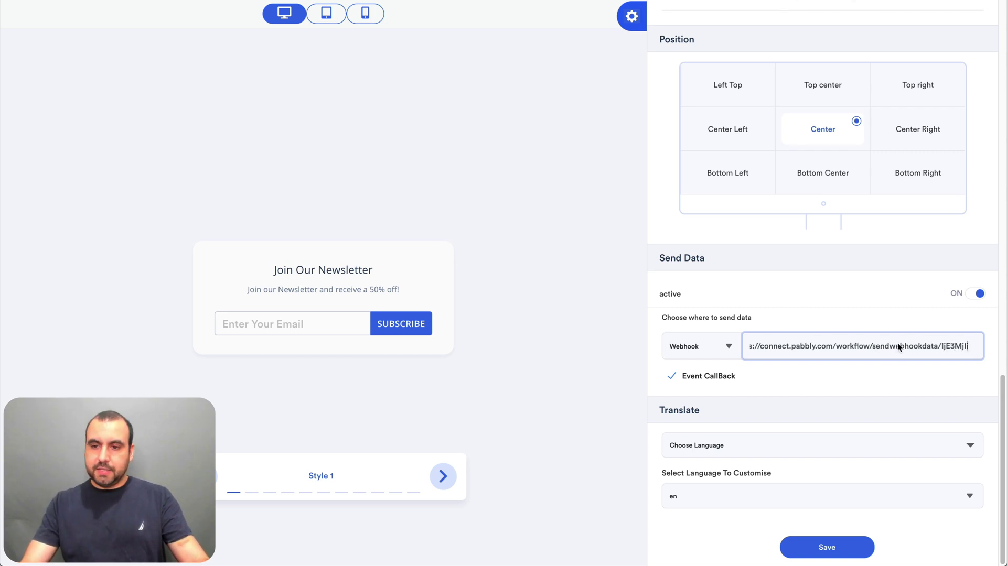
triple_click(900, 345)
left_click(900, 346)
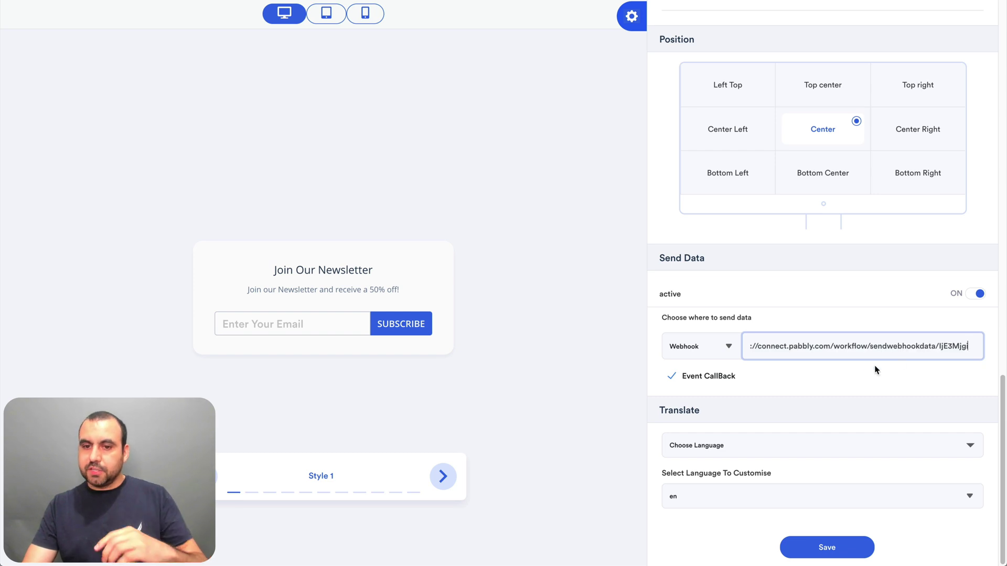
- Turn off Event CallBack and save the newsletter campaign settings
left_click(861, 373)
left_click(671, 377)
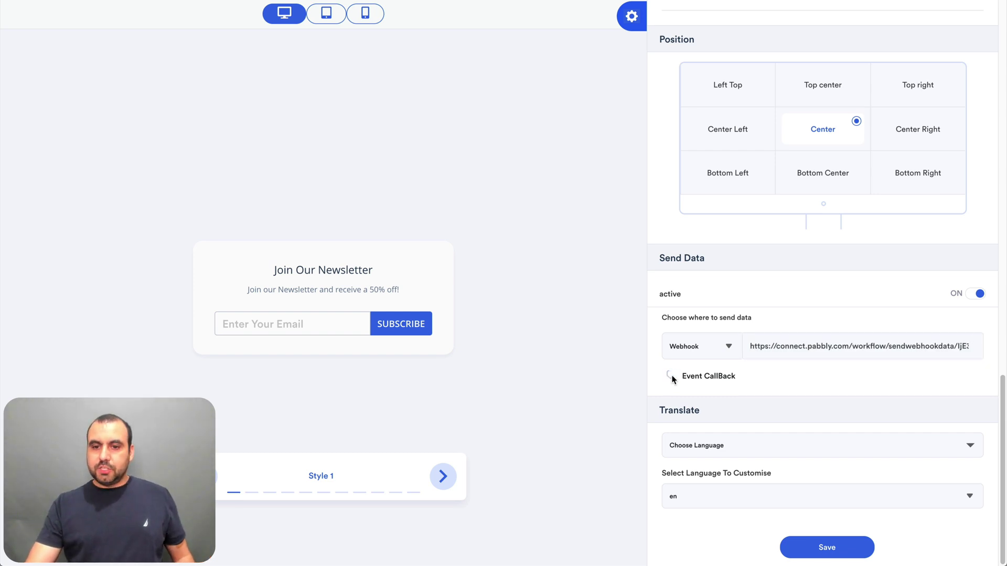
left_click(829, 547)
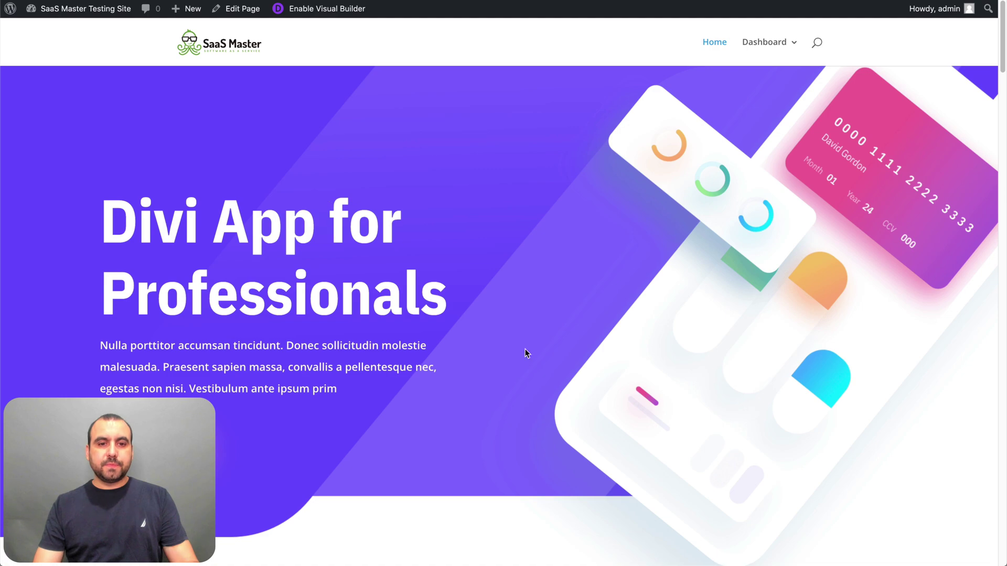
- Launch Safari from Launchpad and open the site in a new window
scroll(526, 352, "down", 15)
scroll(526, 353, "up", 8)
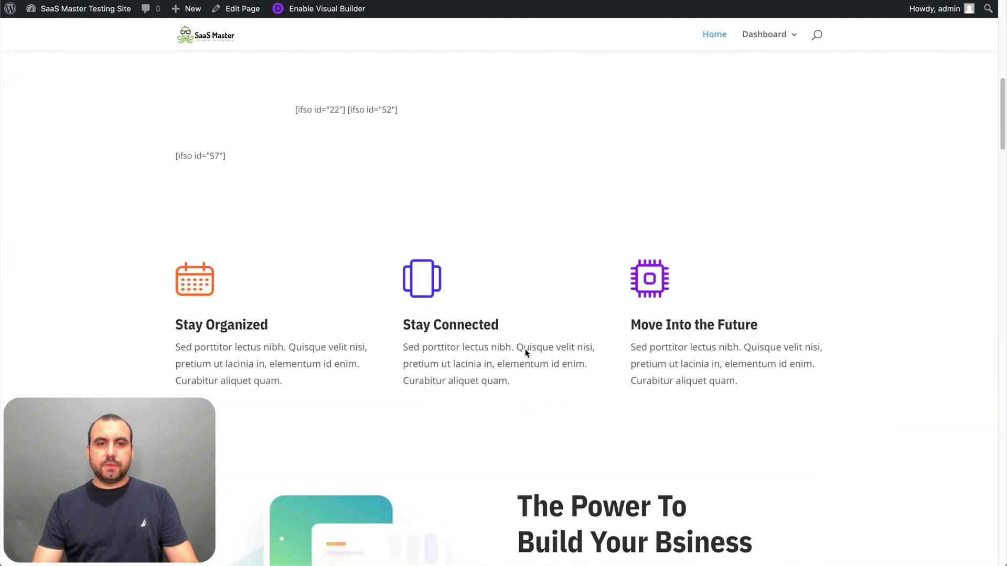
scroll(526, 353, "up", 8)
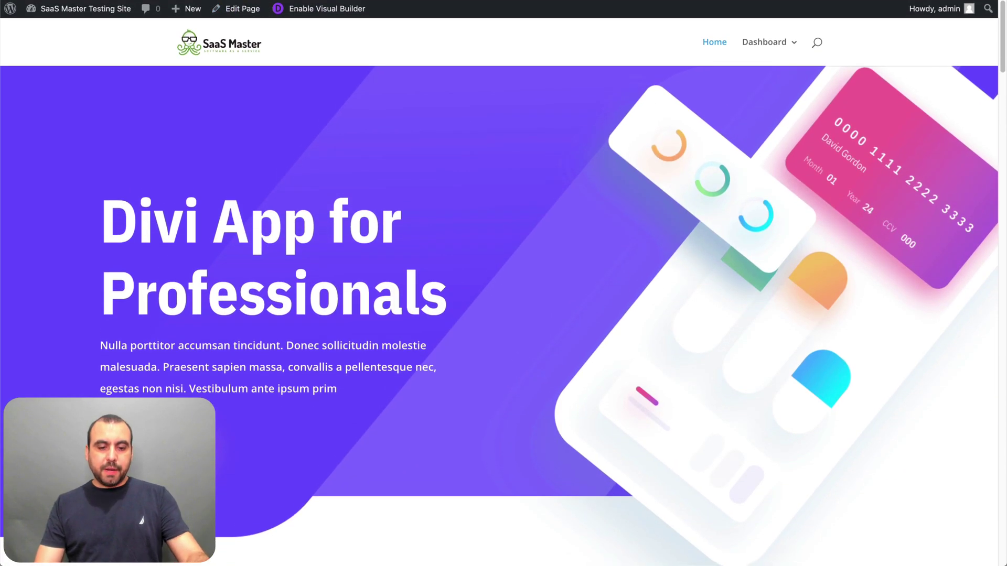
left_click(279, 540)
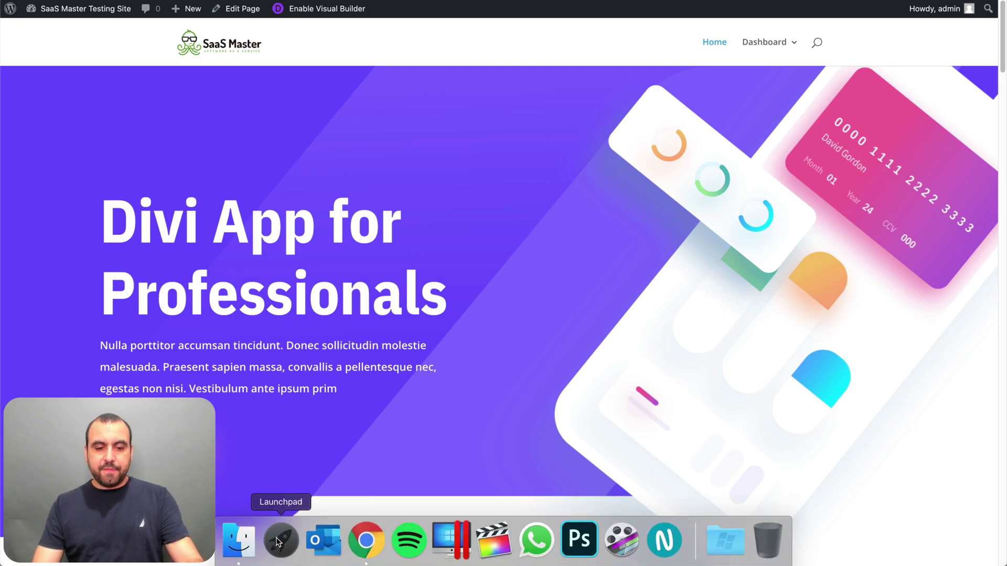
type("saf")
left_click(504, 12)
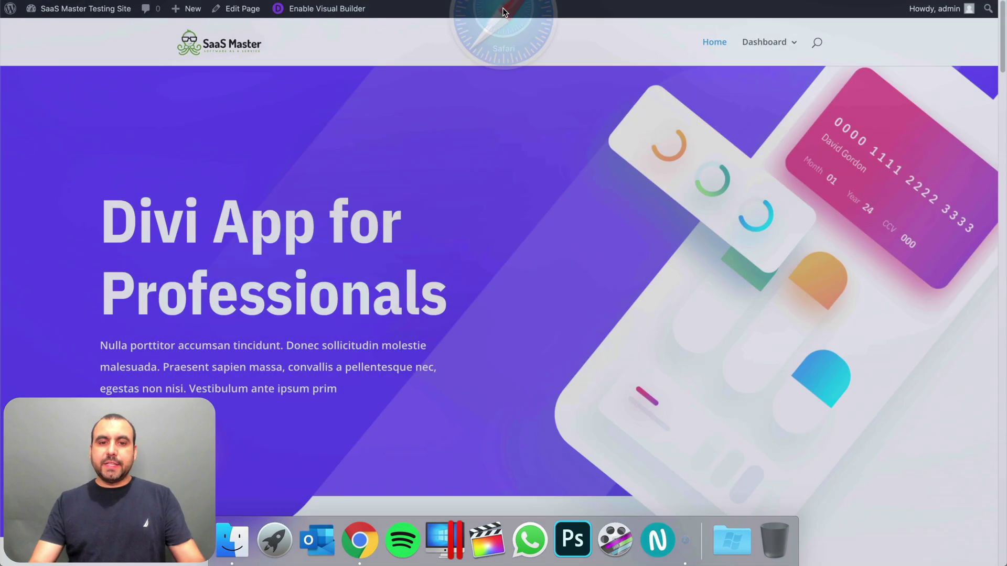
key("super+n")
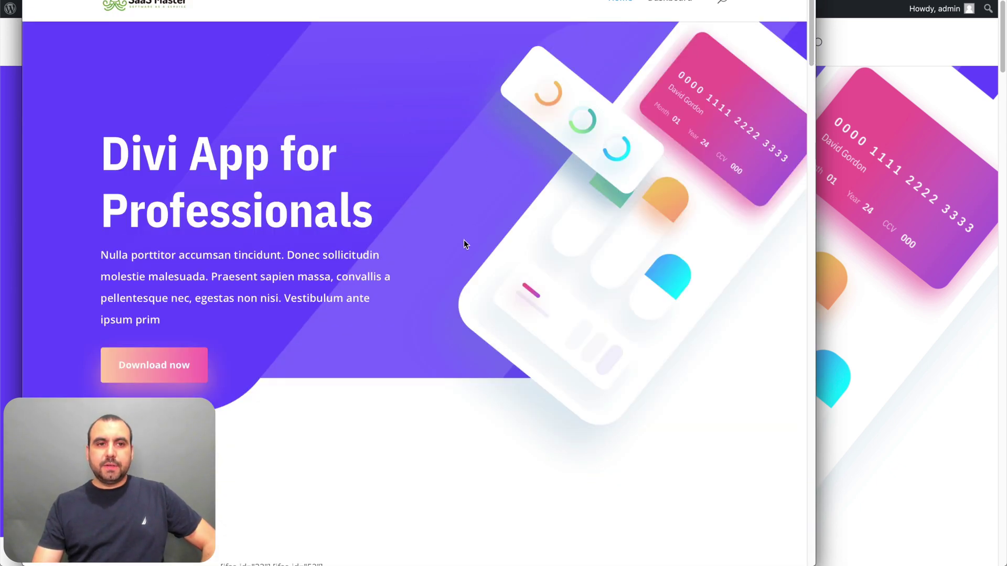
- Subscribe a test e-mail address through the Join Our Newsletter popup
scroll(464, 244, "down", 5)
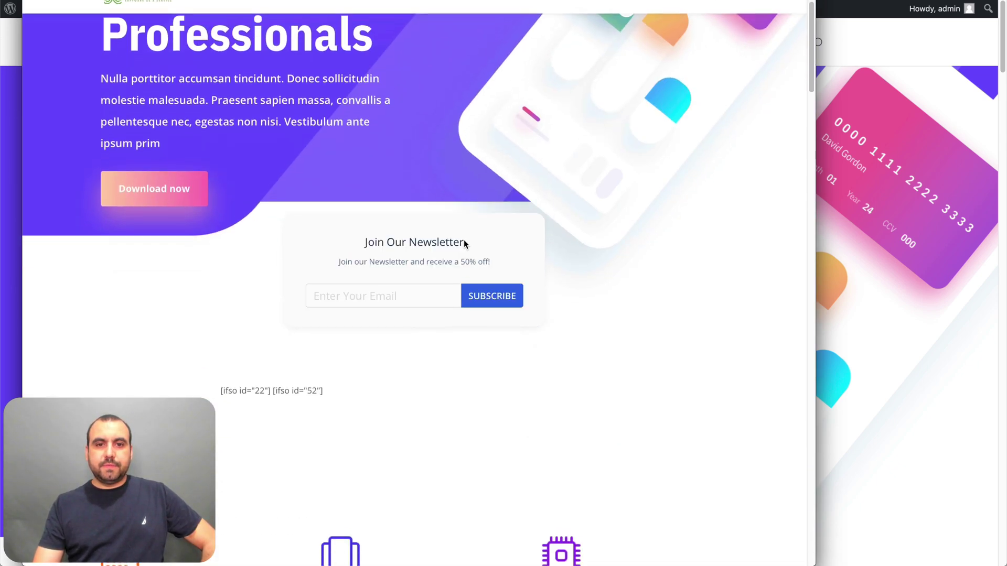
left_click(389, 301)
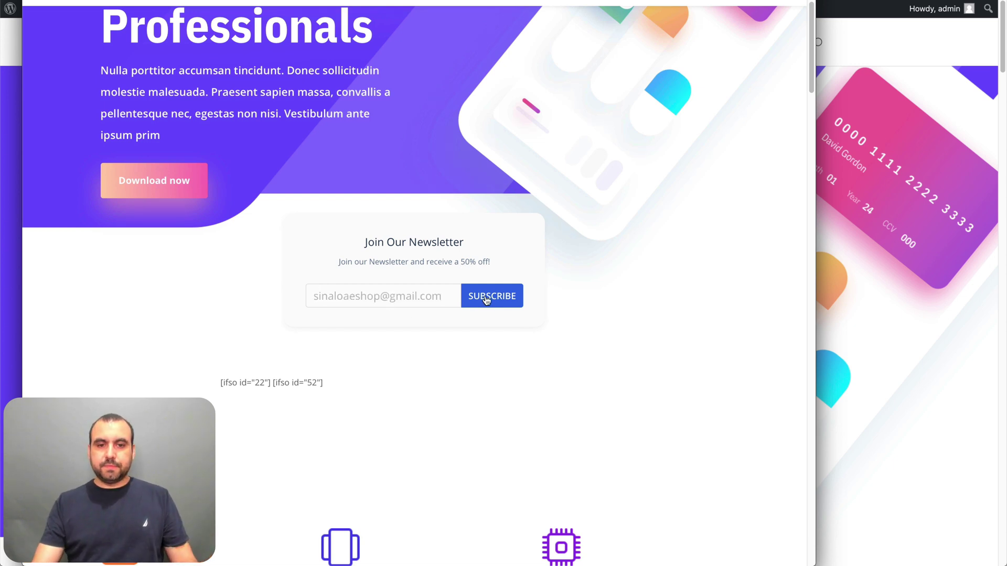
left_click(487, 299)
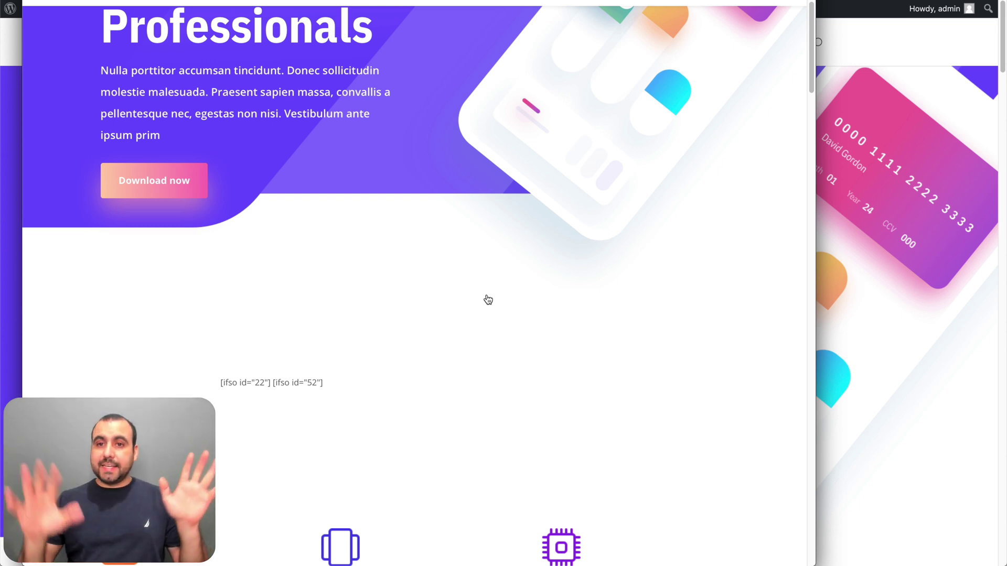
left_click(884, 149)
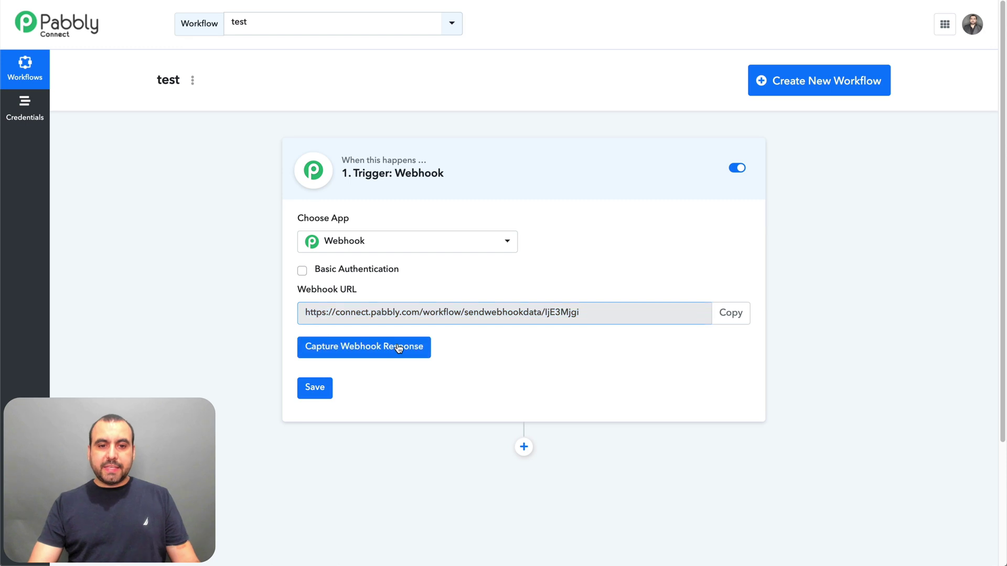
- Capture the webhook response so the trigger shows Wait For Webhook Response
left_click(399, 347)
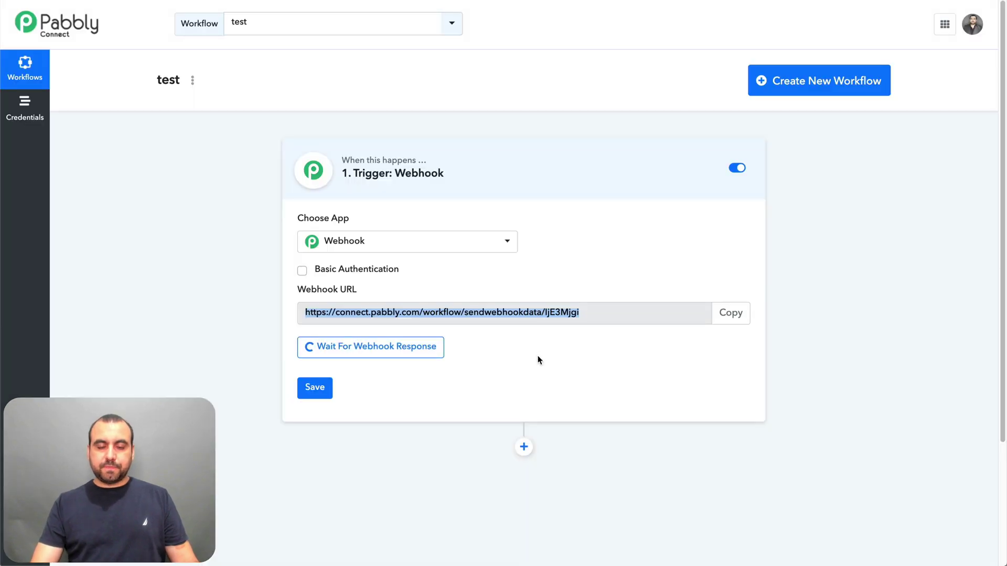
left_click(636, 314)
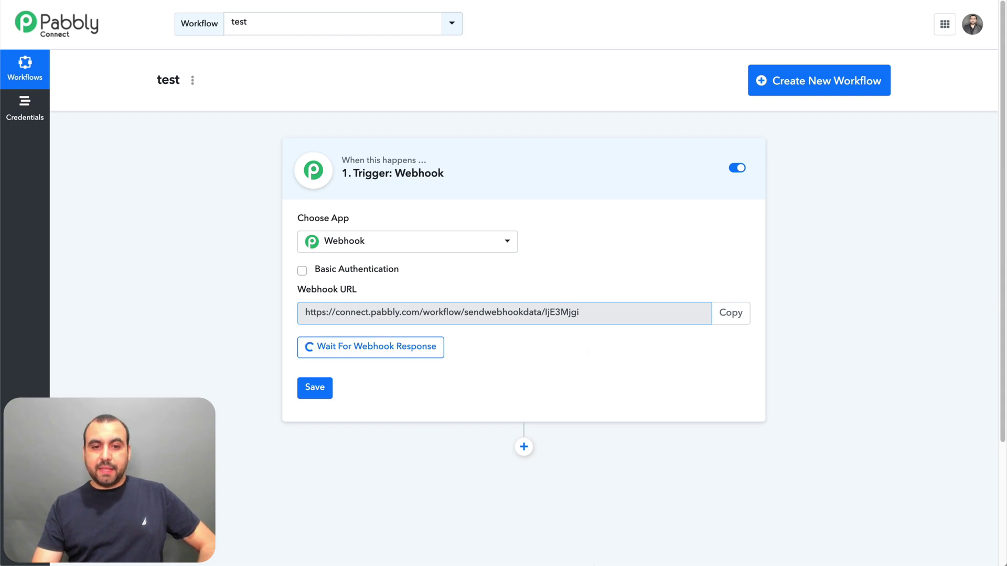
- Subscribe the test e-mail again through the site's newsletter popup, then return to Pabbly
mouse_move(601, 543)
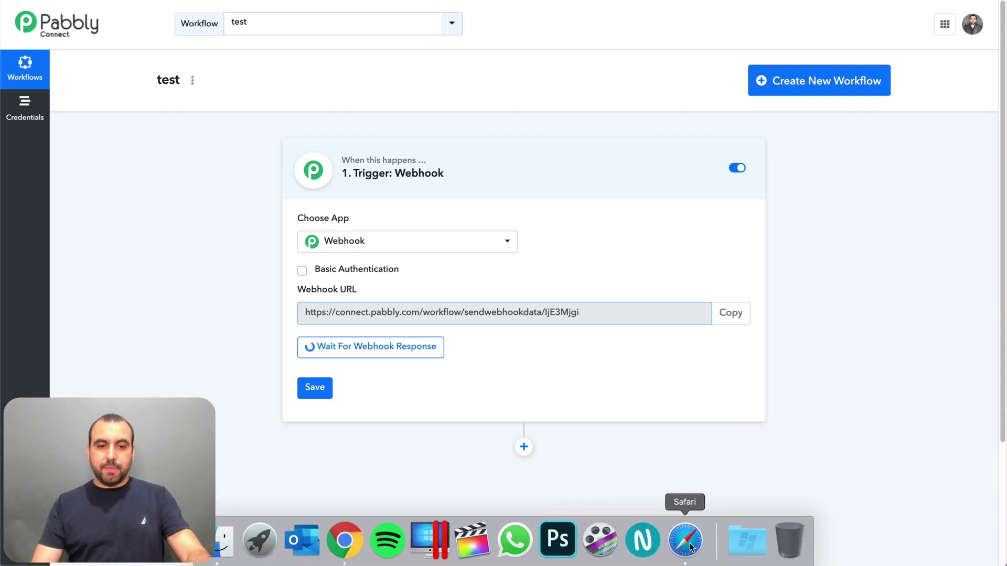
left_click(690, 542)
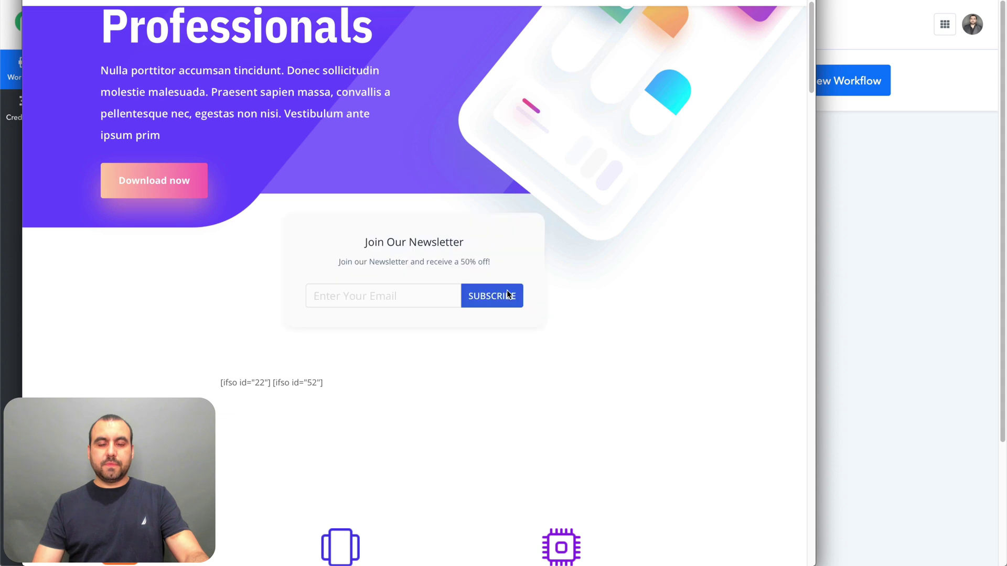
scroll(506, 295, "down", 4)
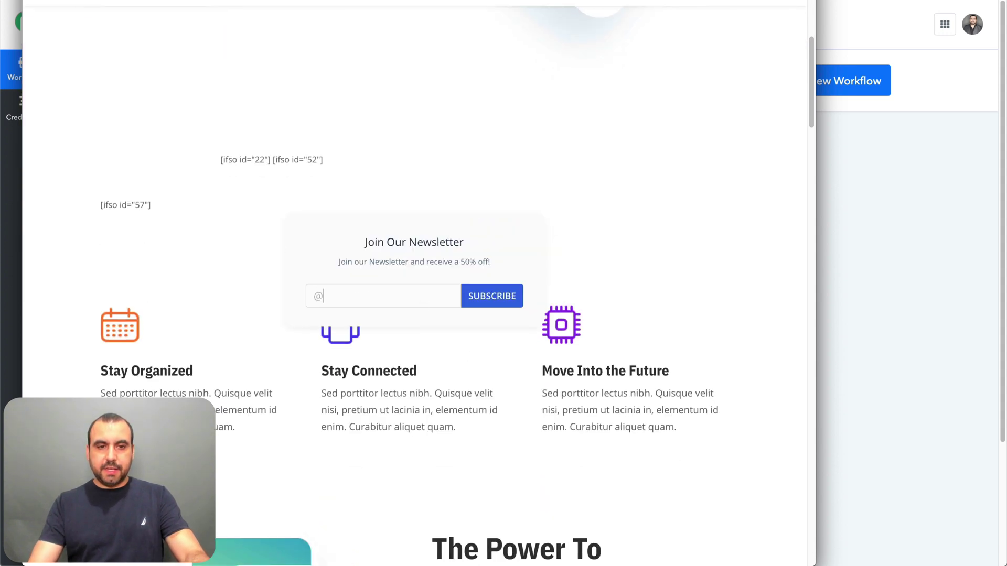
left_click(516, 298)
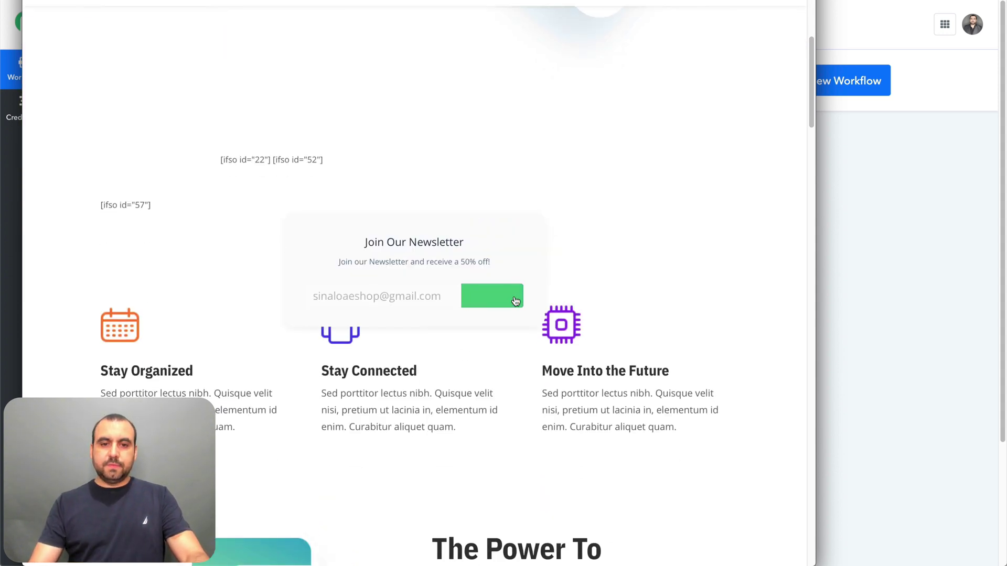
left_click(851, 203)
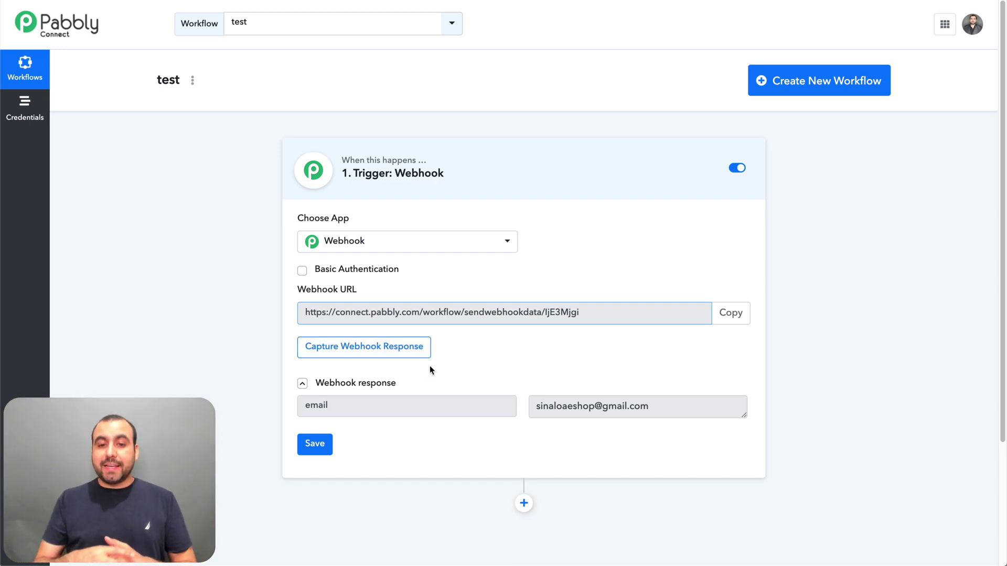
- Review the captured email field and add an action step beneath the Webhook trigger
scroll(430, 366, "down", 3)
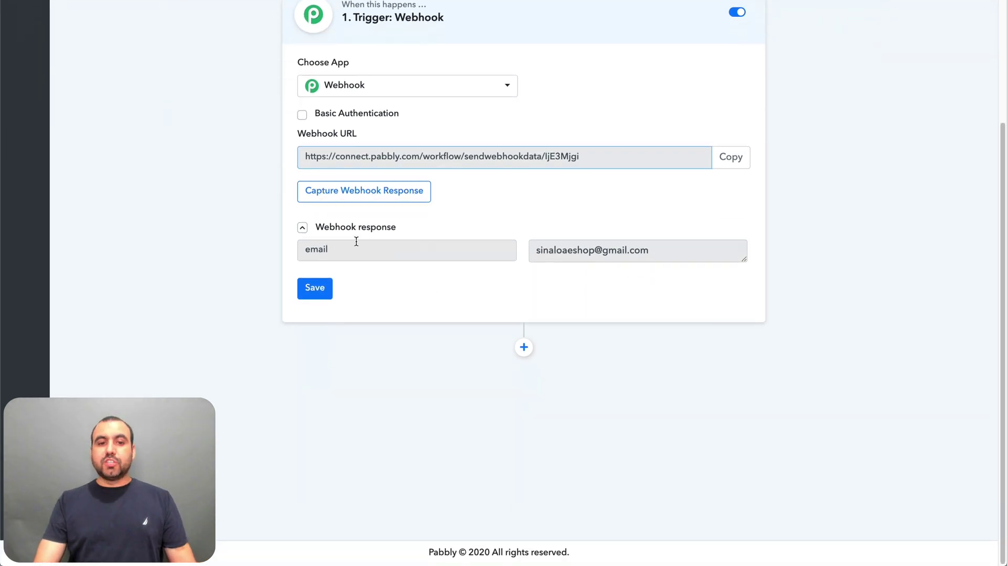
left_click(306, 249)
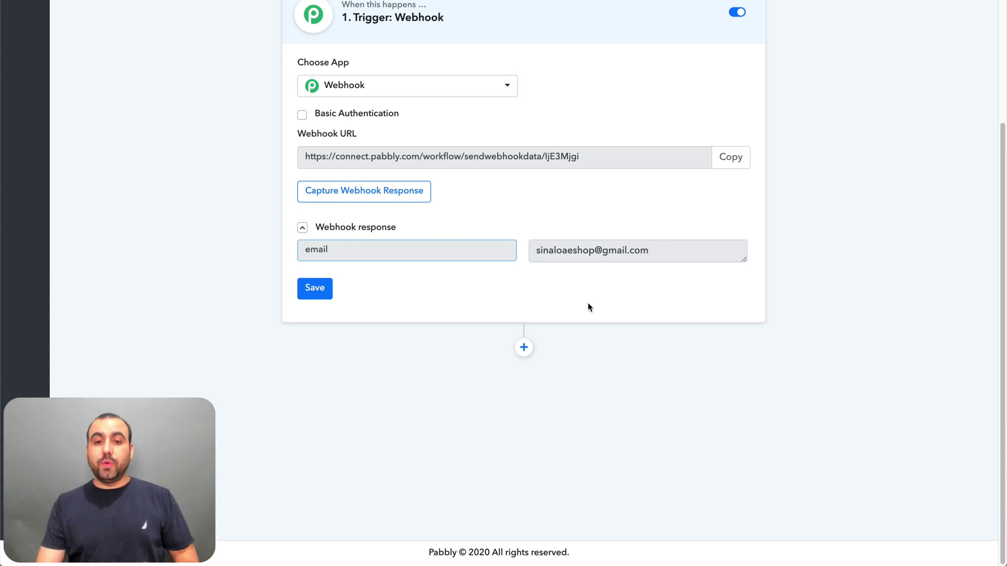
left_click(524, 347)
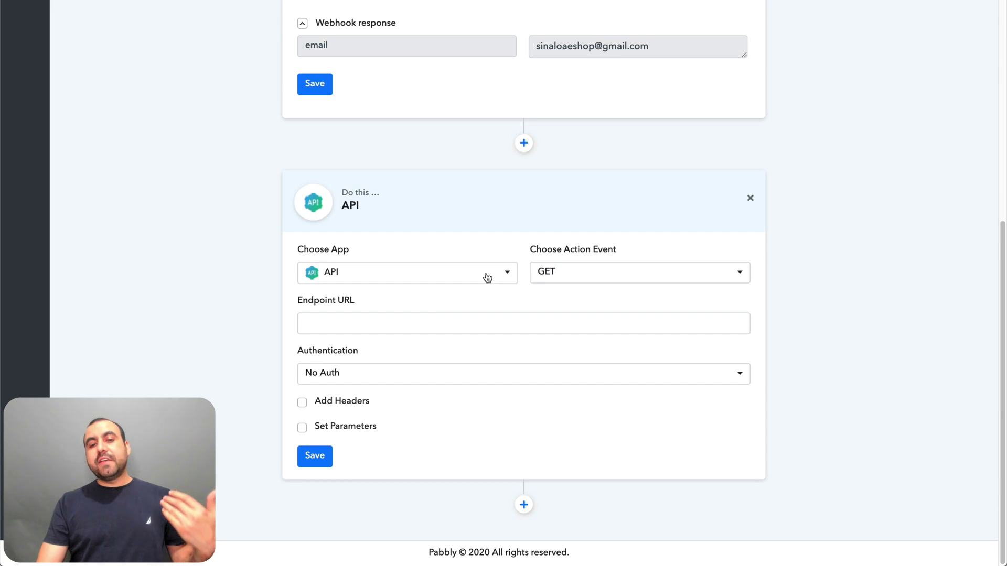
- Turn the new step into a Filter comparing the email to the pasted exact address
left_click(488, 278)
scroll(452, 396, "down", 7)
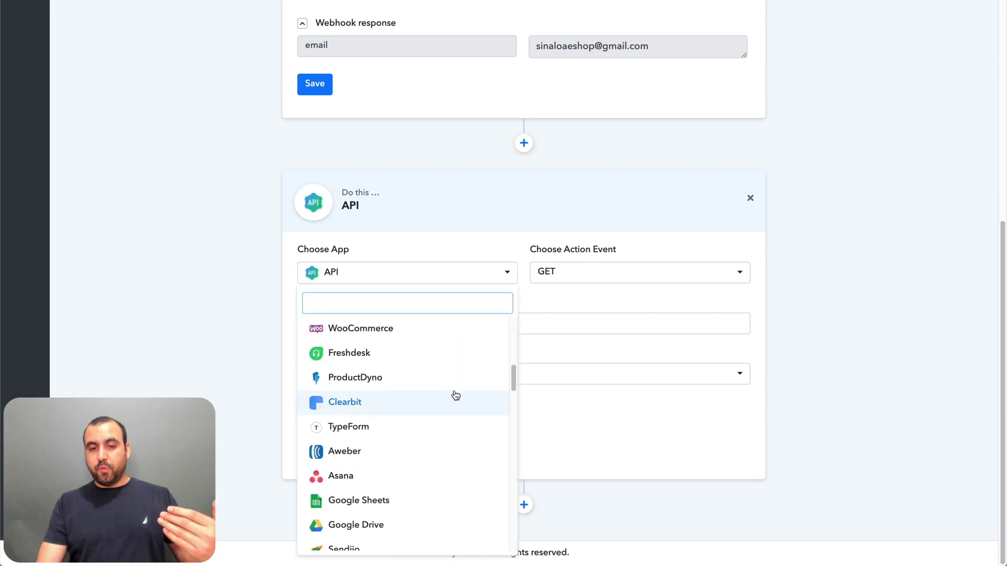
scroll(452, 395, "up", 8)
left_click(352, 352)
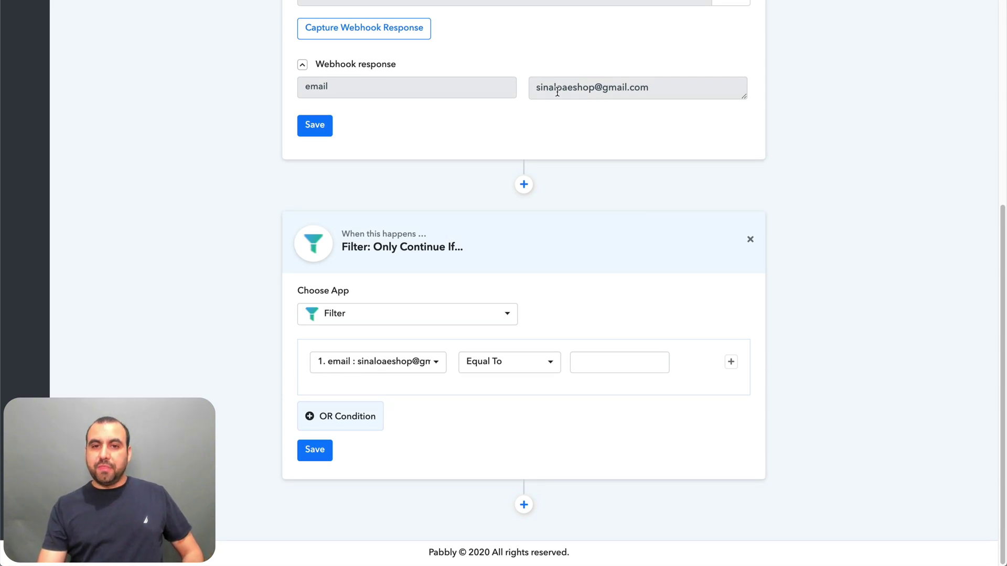
left_click(518, 365)
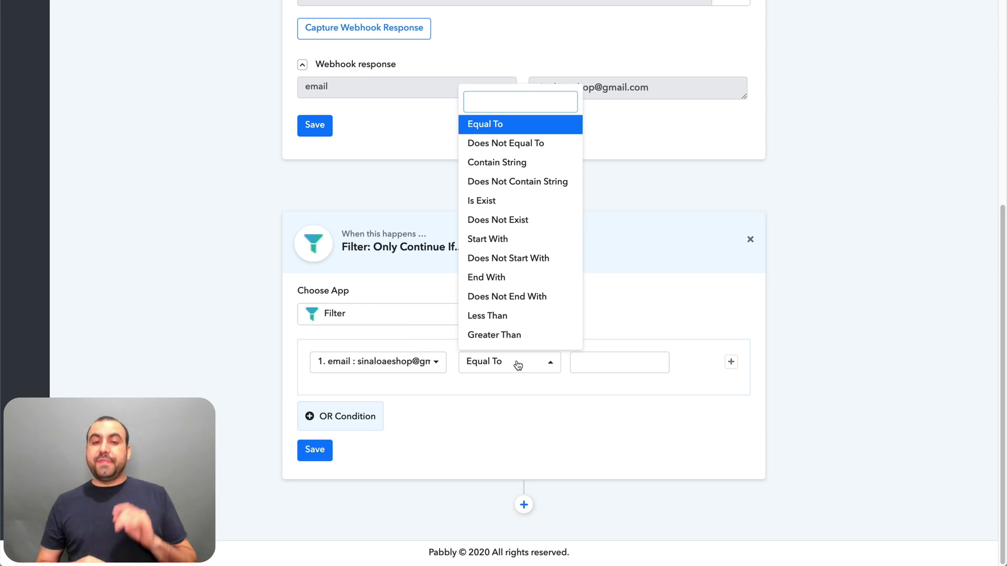
left_click(583, 363)
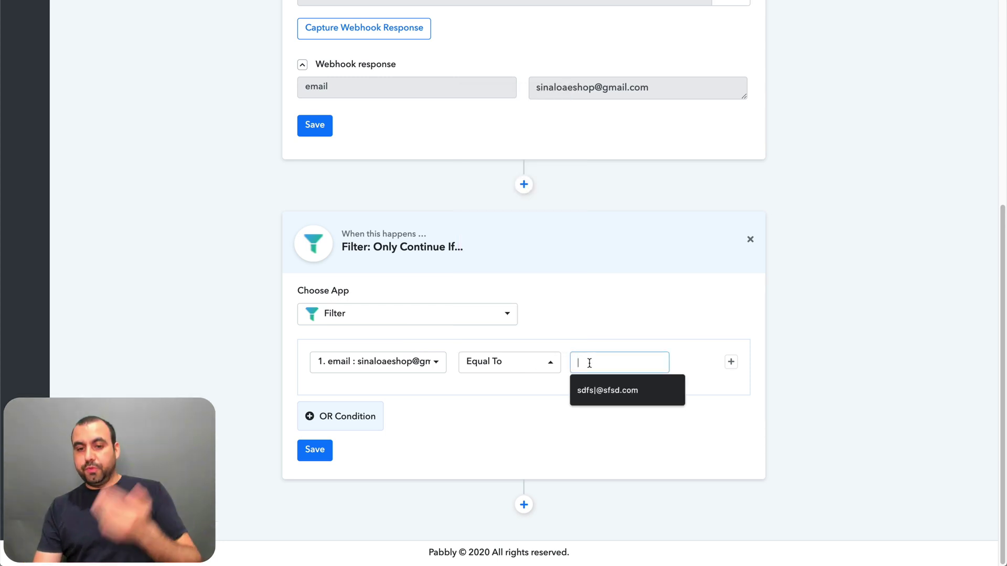
key("super+v")
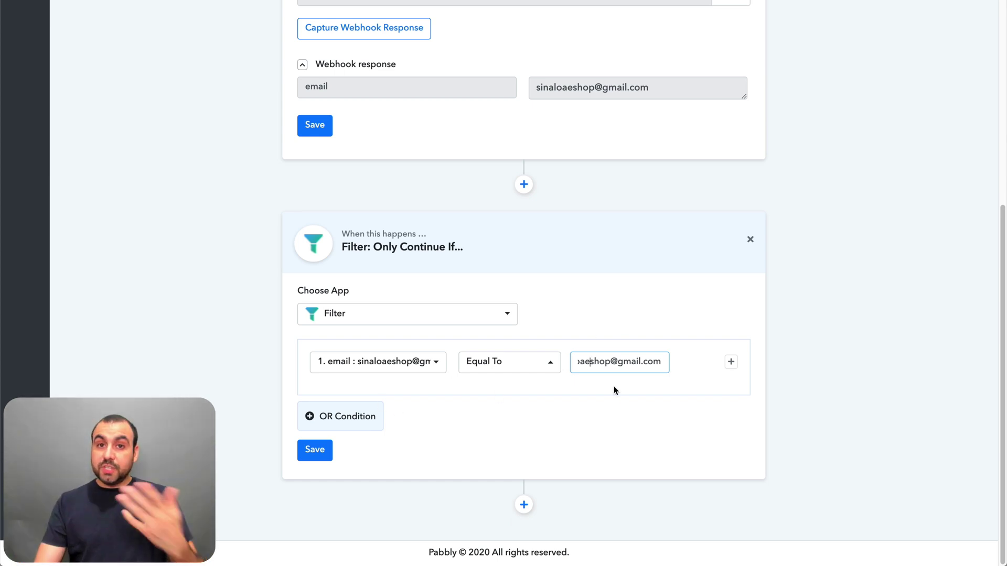
- Change the filter condition to email Contain String '@'
left_click(547, 363)
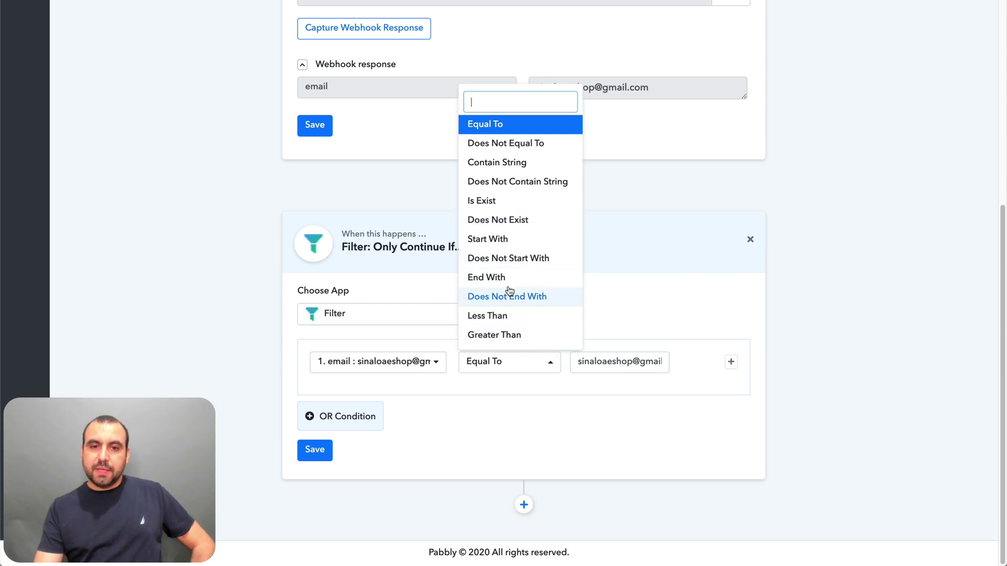
left_click(514, 167)
left_click(514, 167)
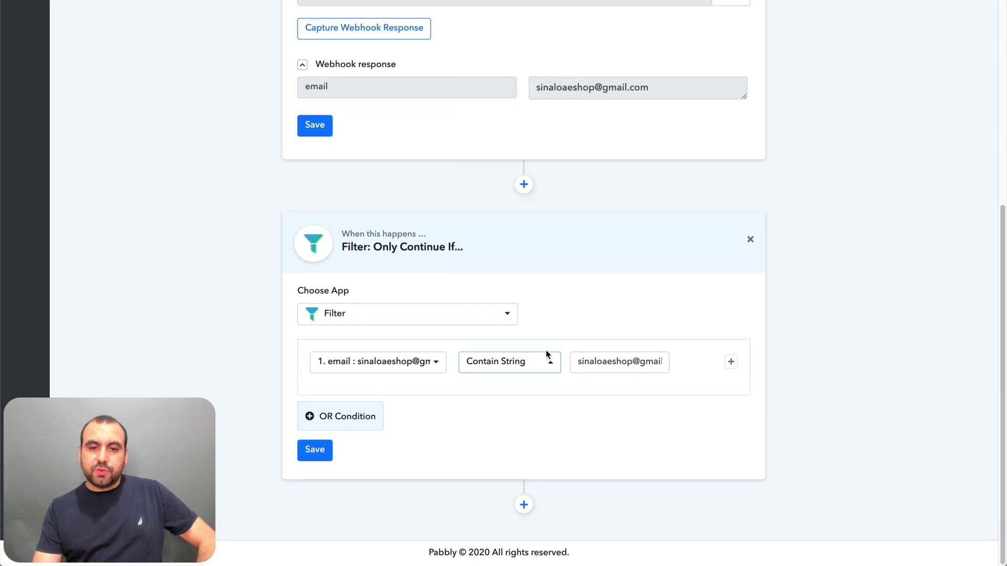
triple_click(603, 359)
type("@")
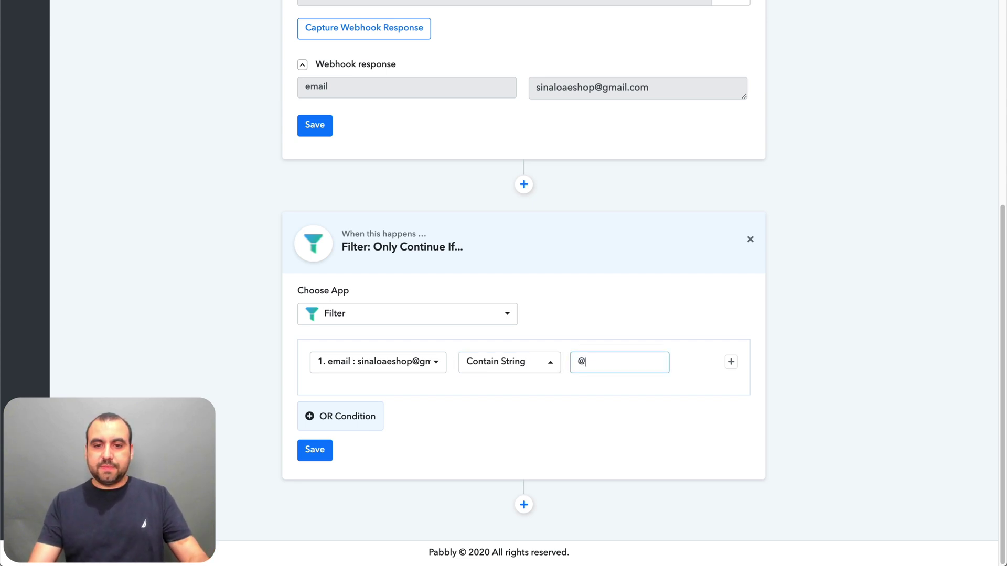
left_click(670, 432)
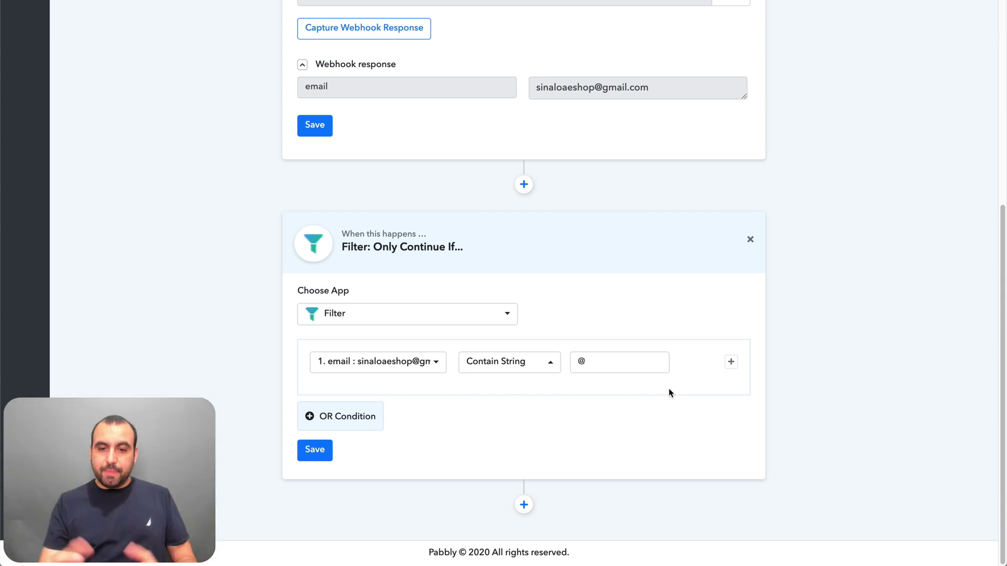
left_click(418, 315)
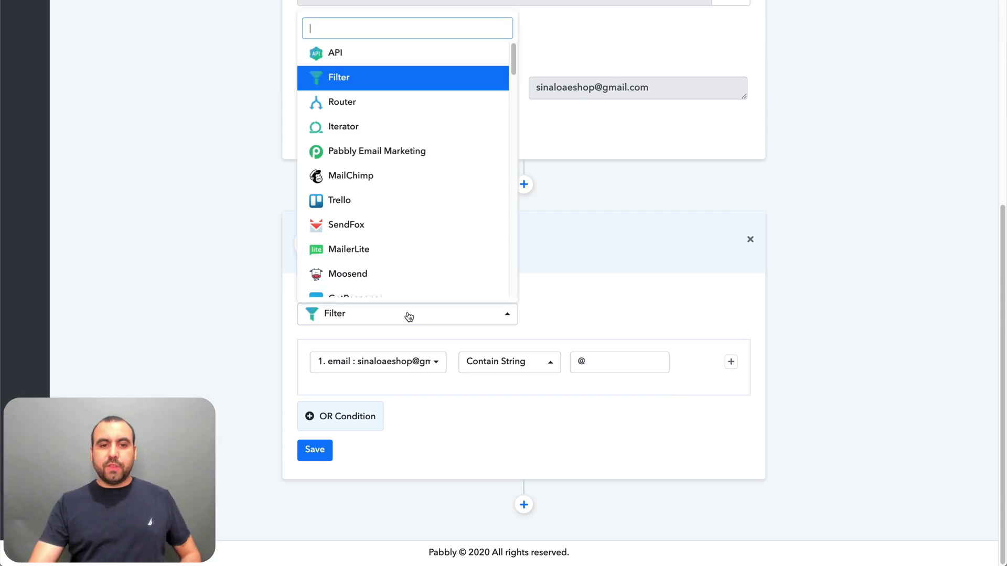
- Switch the step to a Router and set Route 1 to continue if email Is Exist
left_click(355, 108)
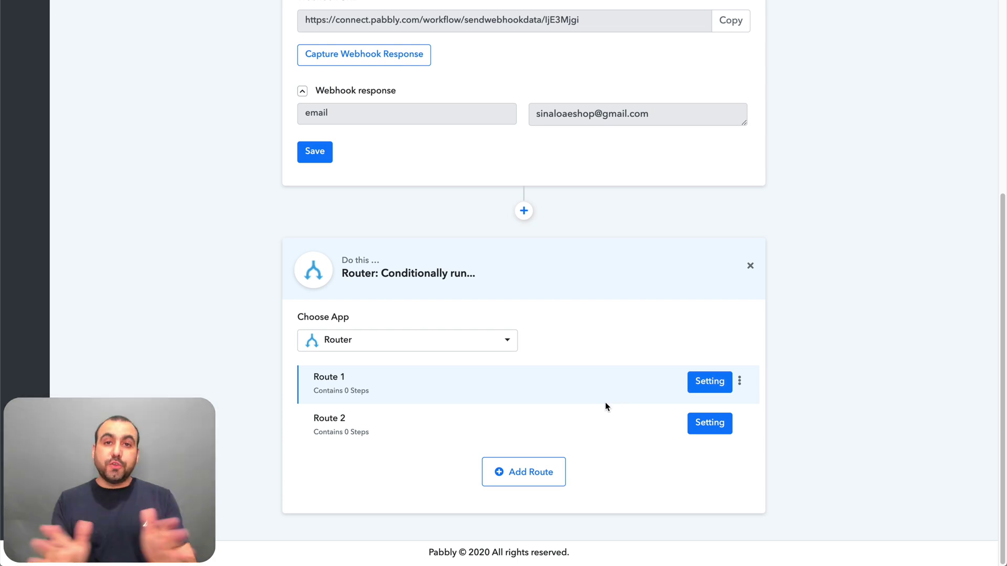
left_click(703, 382)
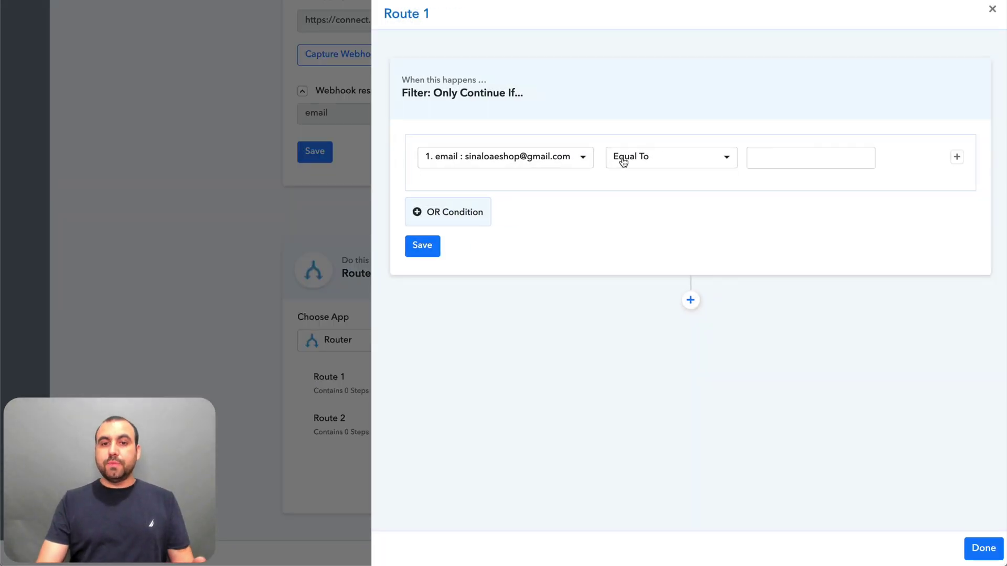
left_click(624, 163)
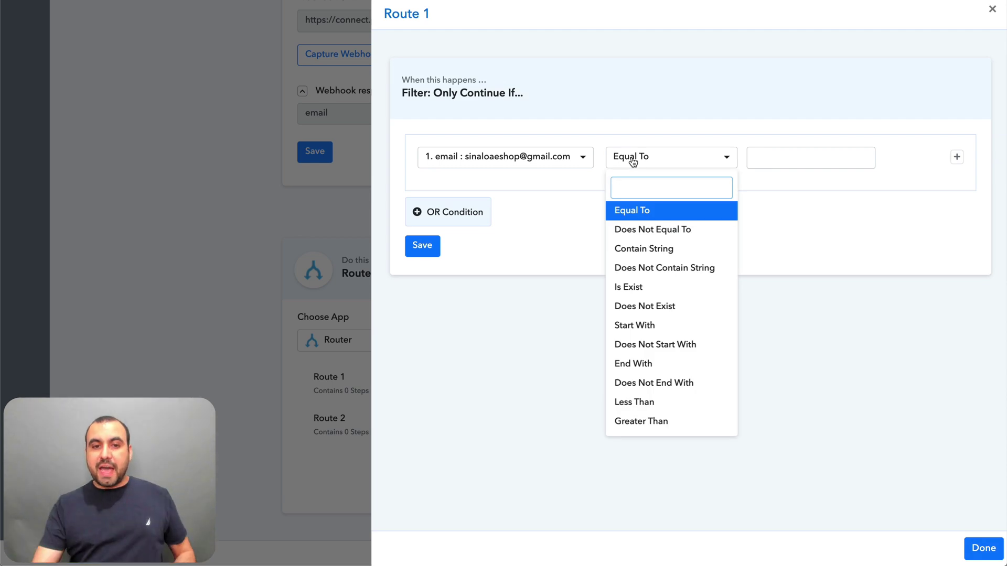
left_click(661, 289)
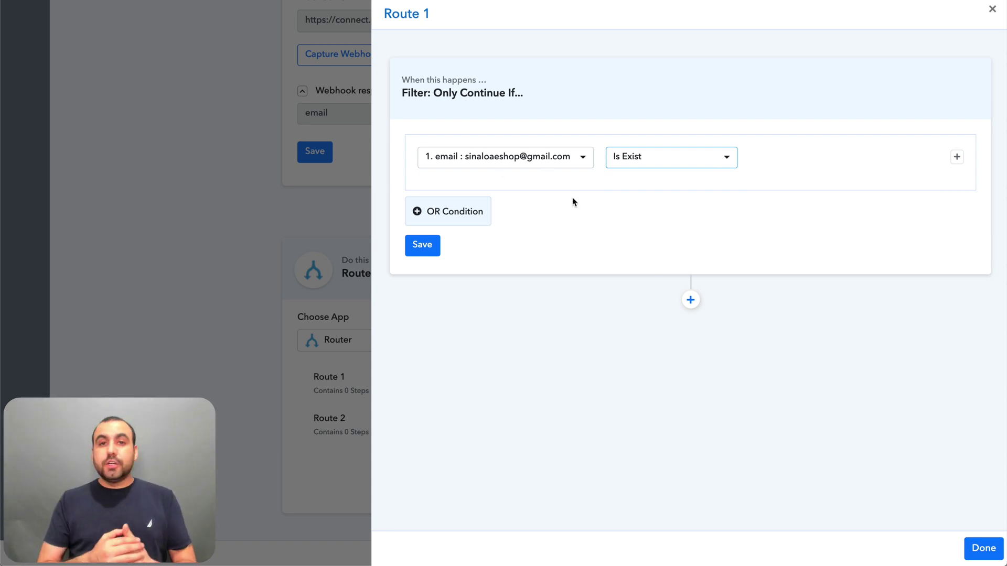
left_click(982, 548)
- Set and save Route 2's condition to email Does Not Equal To
left_click(718, 426)
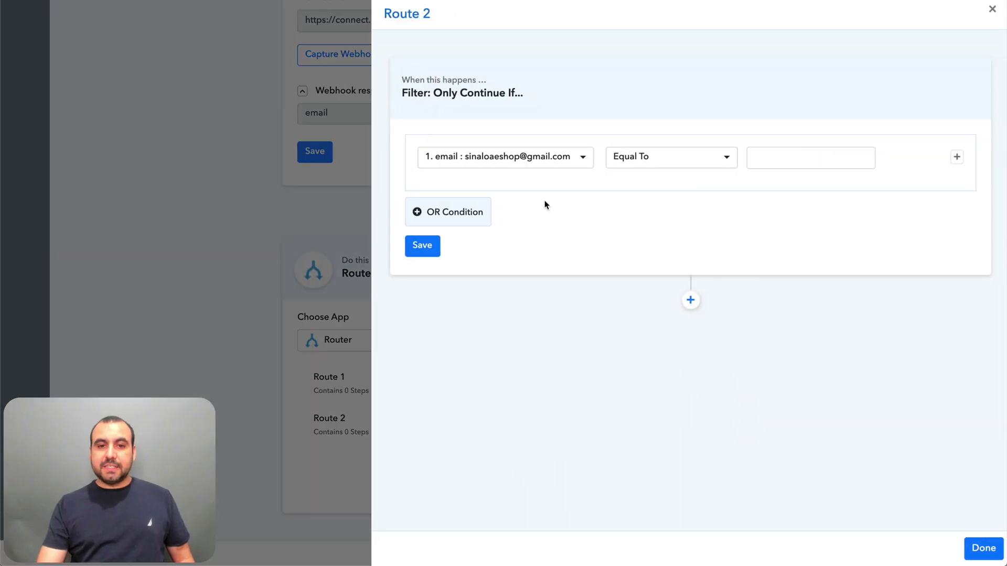
left_click(679, 164)
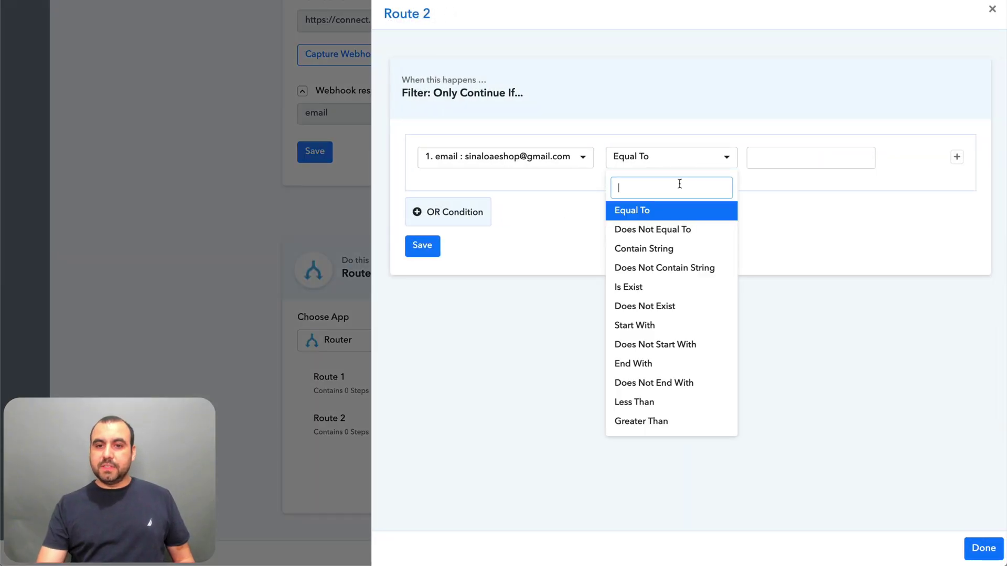
left_click(687, 233)
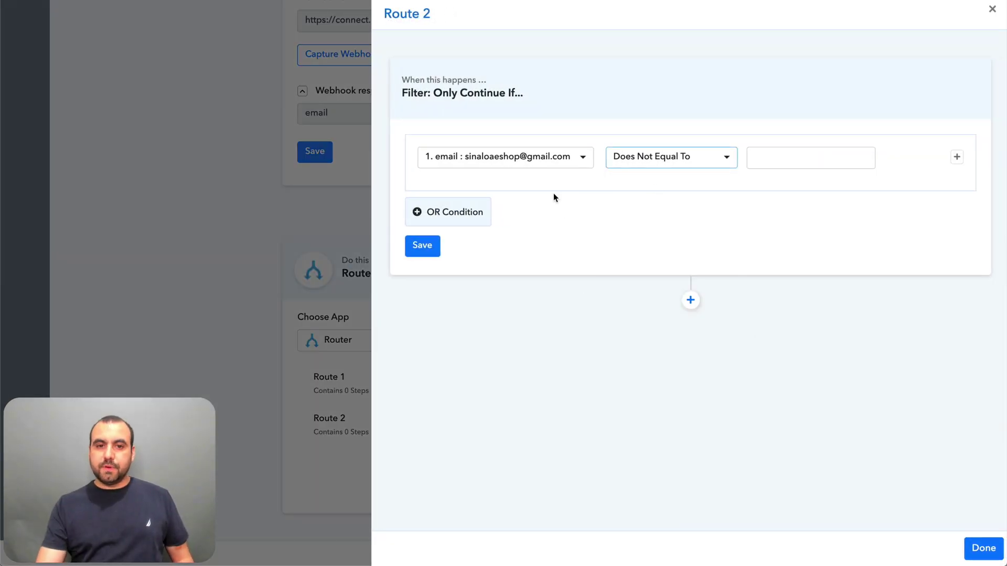
left_click(433, 245)
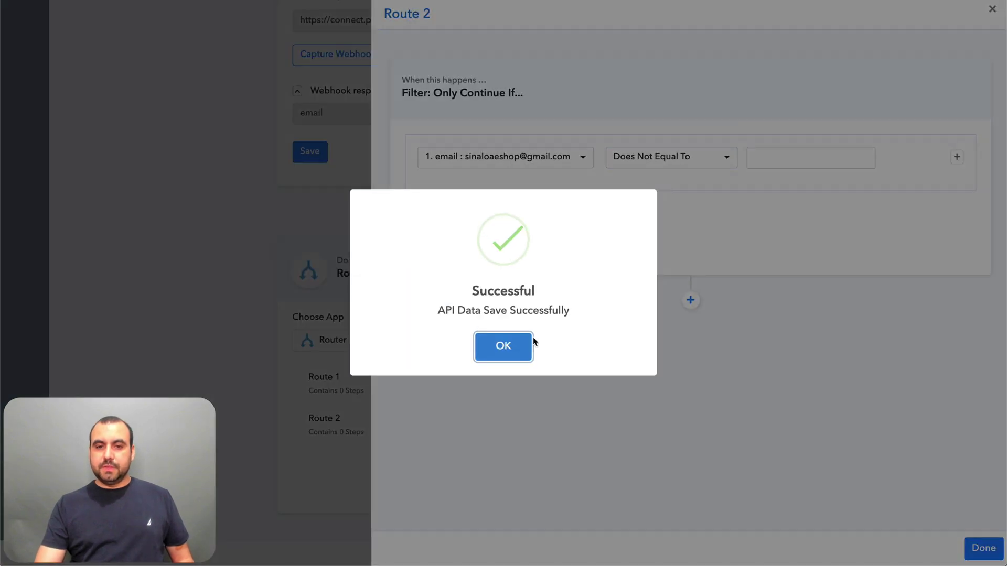
left_click(528, 342)
left_click(983, 548)
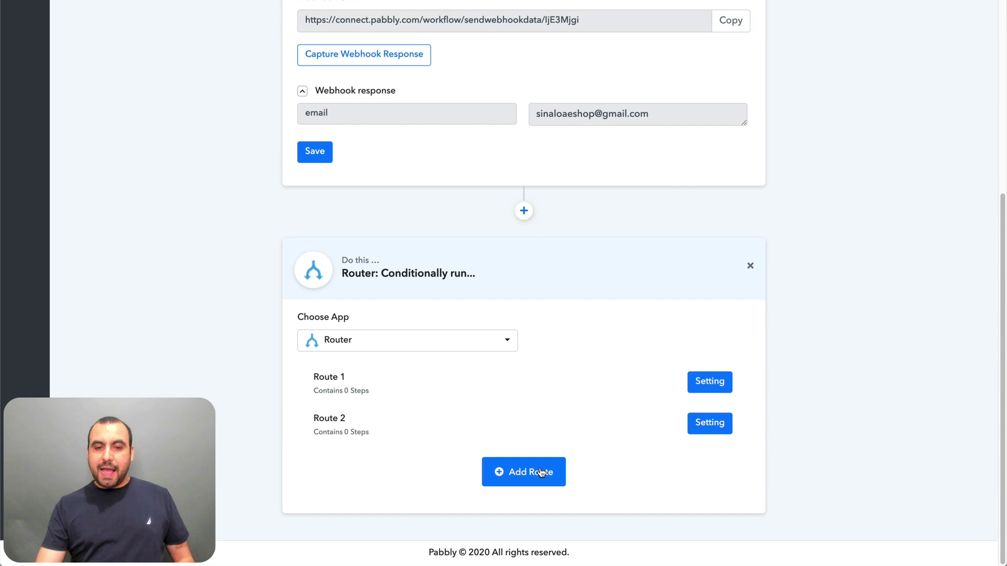
- Add a Route 3, then delete the whole Router step
left_click(565, 461)
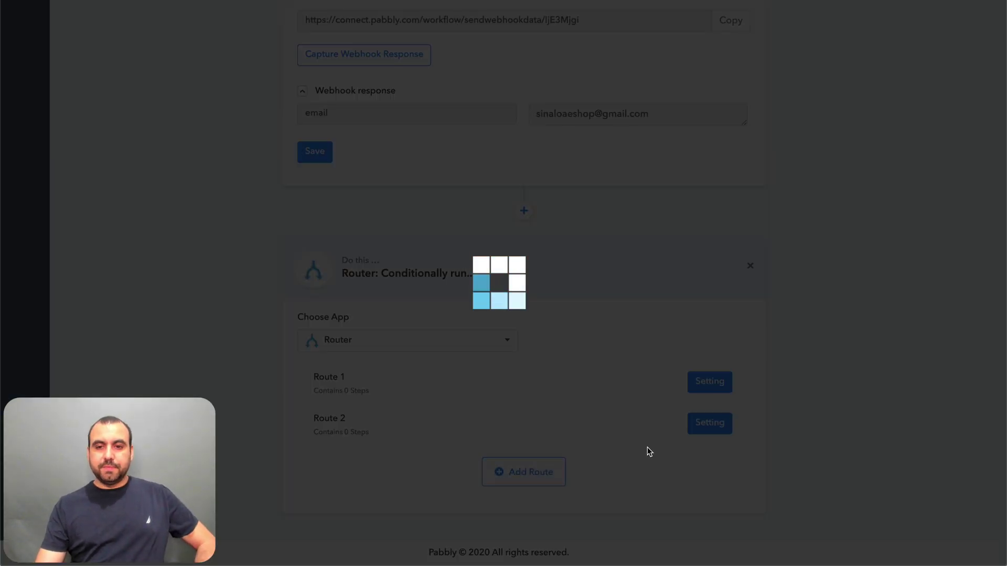
scroll(648, 452, "down", 2)
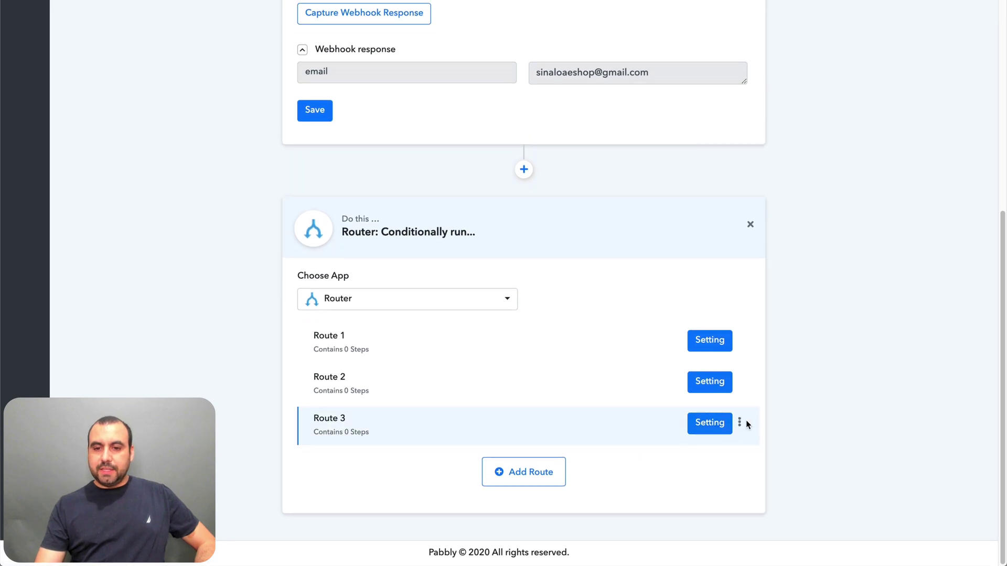
left_click(740, 423)
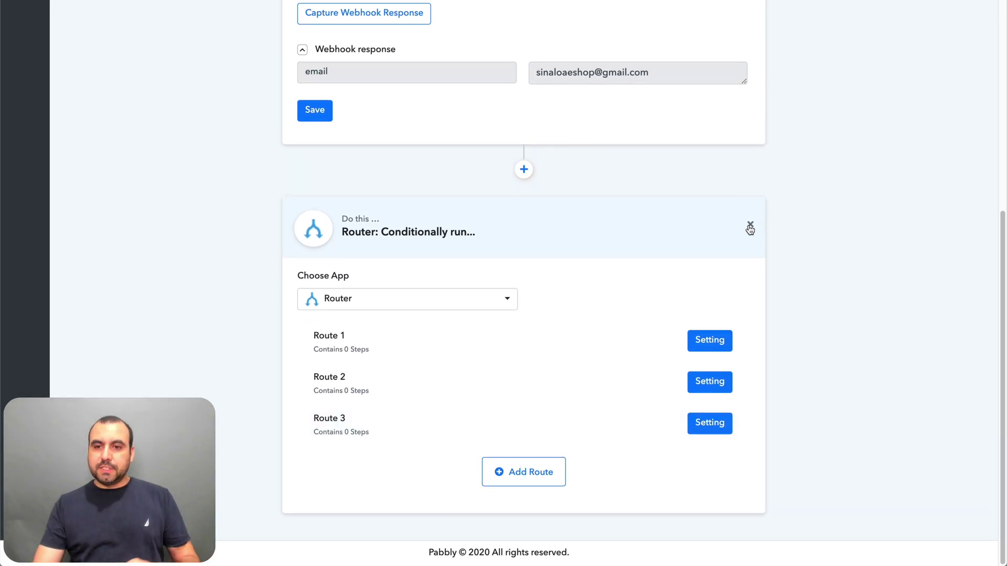
left_click(750, 225)
left_click(479, 343)
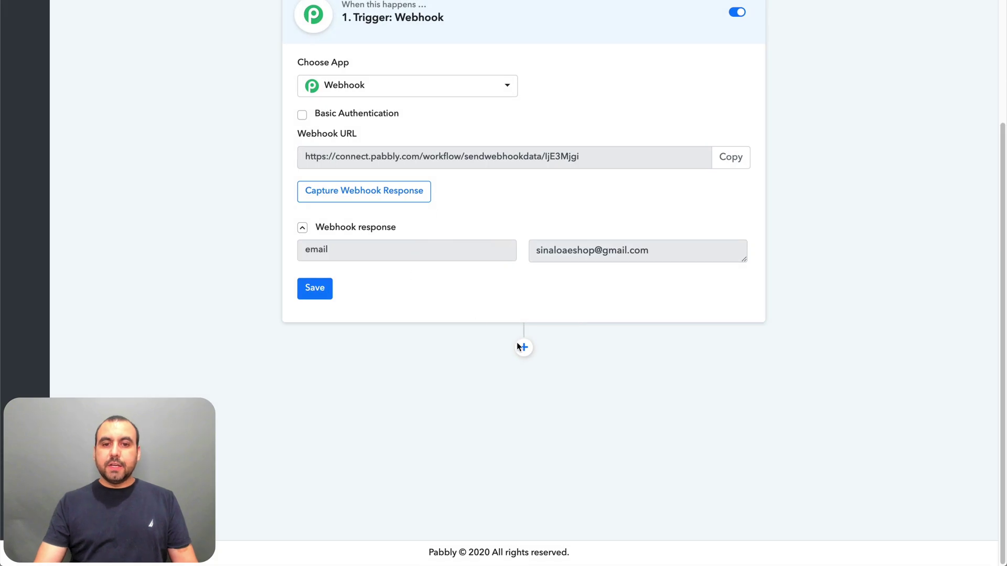
- Add a new action after the Webhook trigger and make it Google Sheets
left_click(522, 347)
scroll(393, 389, "down", 4)
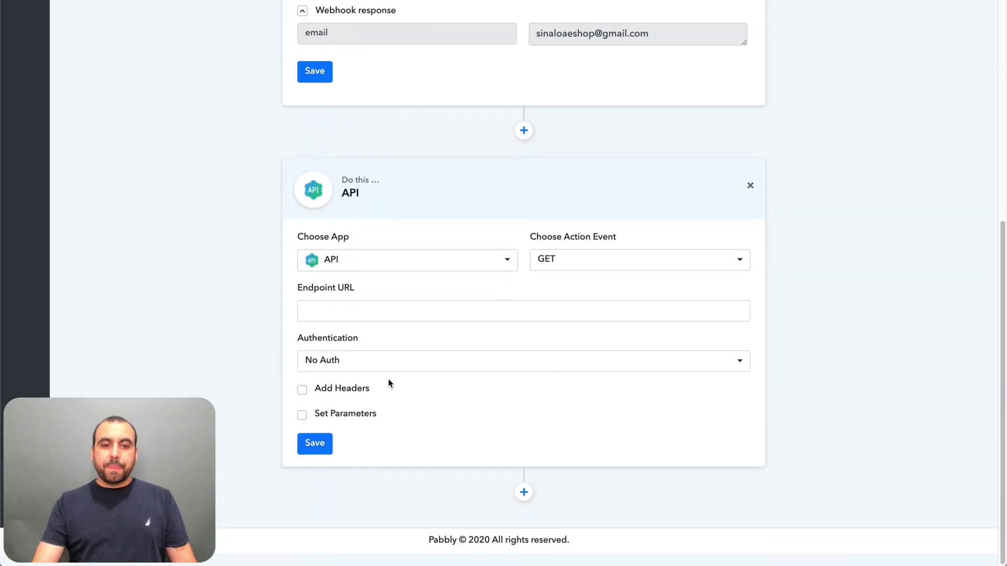
left_click(426, 278)
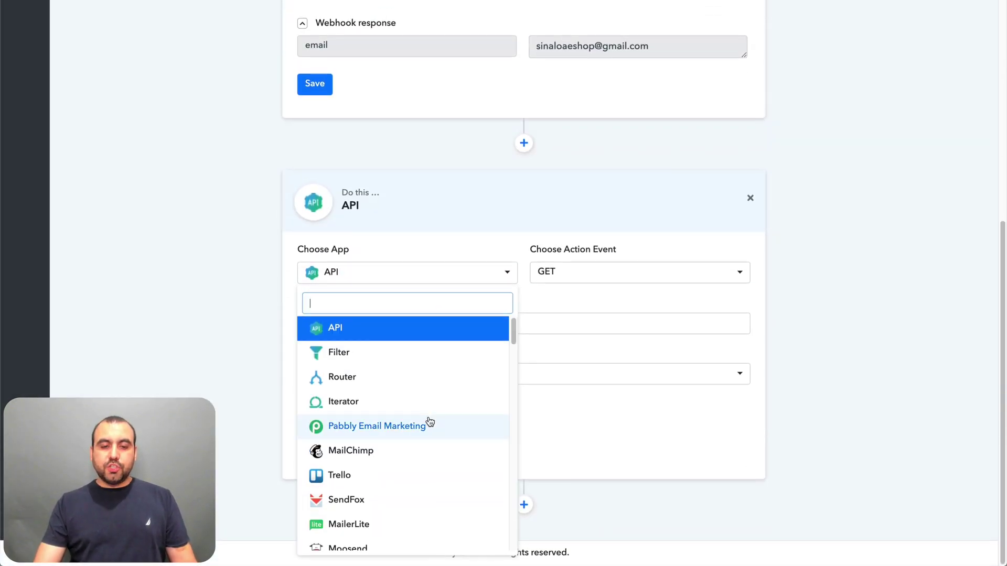
scroll(428, 420, "down", 1)
type("goo")
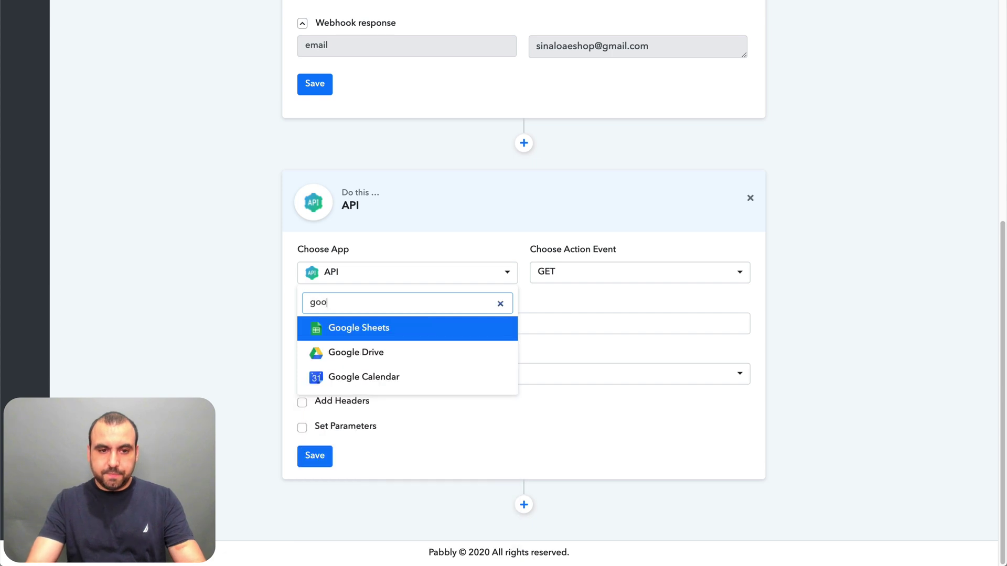
left_click(360, 330)
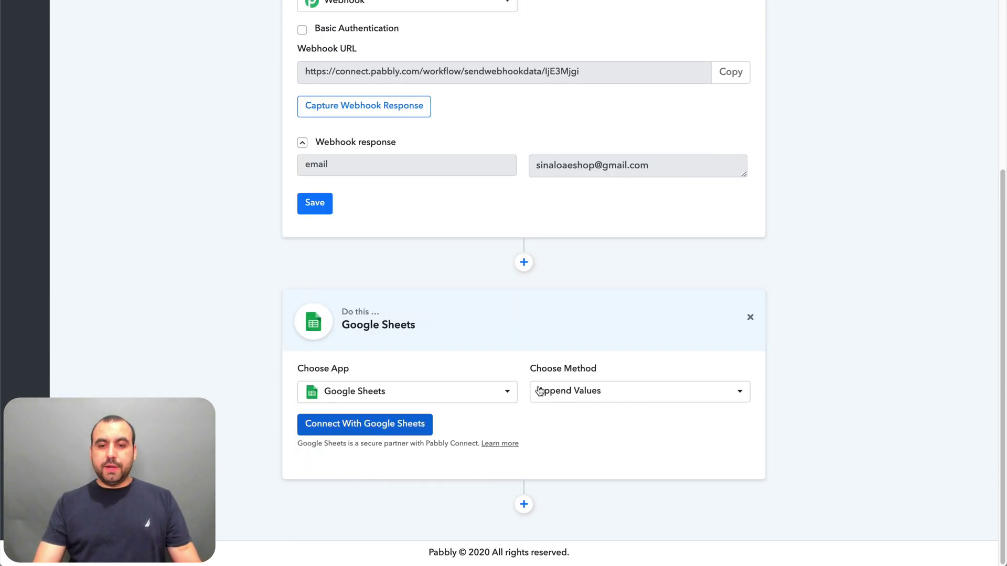
- Set the Google Sheets method to Update Values and bring up the account connection panel
left_click(573, 395)
left_click(602, 270)
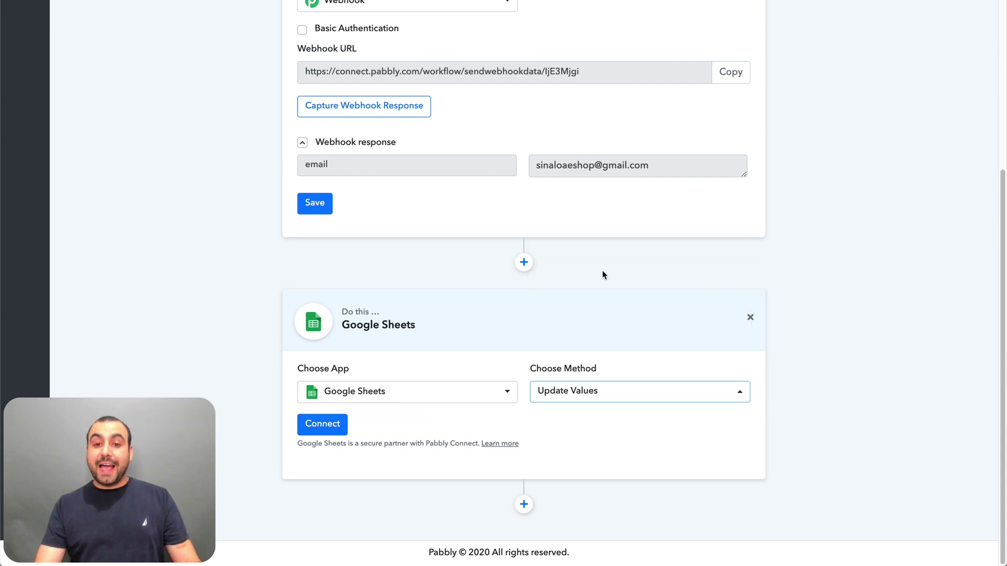
left_click(636, 389)
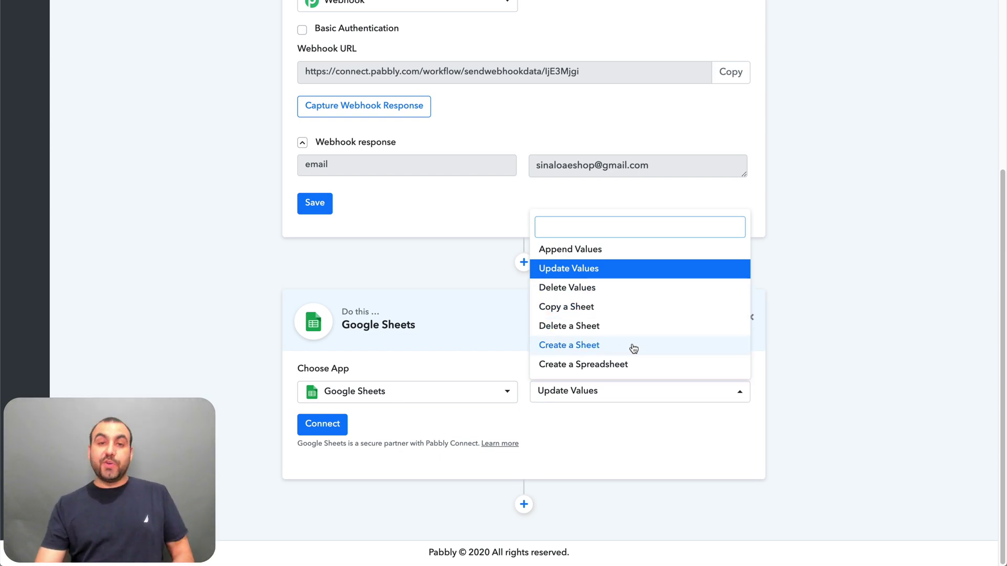
left_click(618, 426)
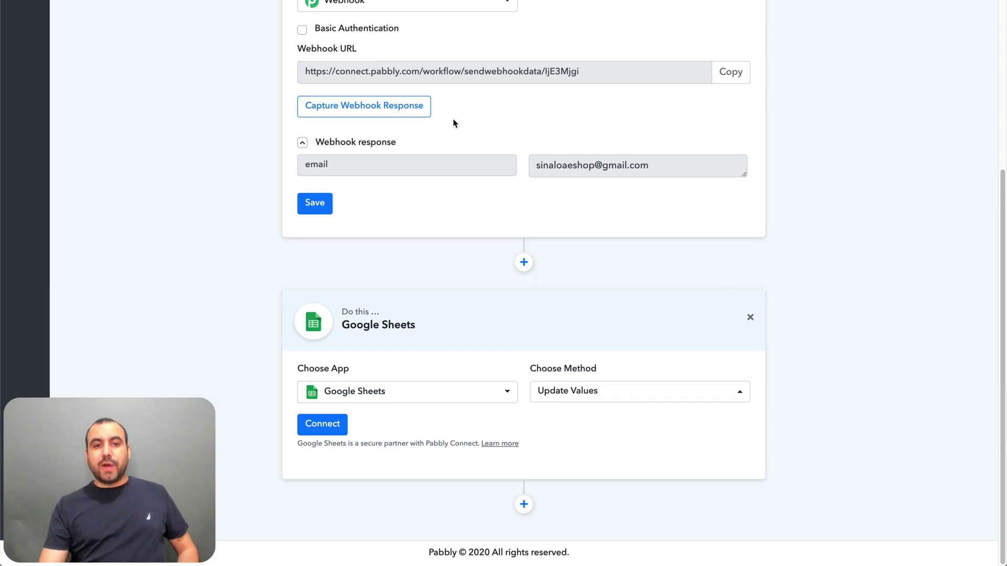
left_click(326, 425)
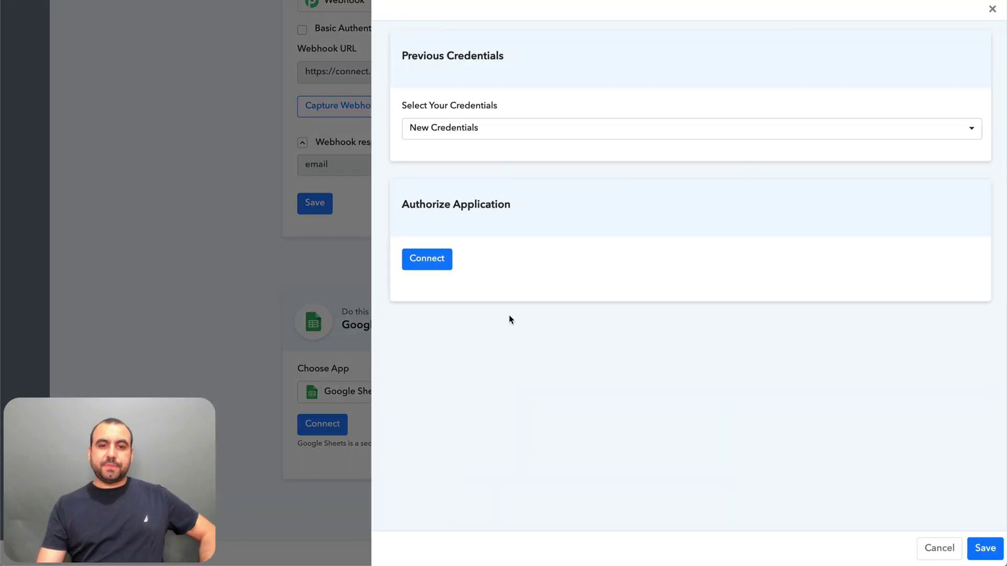
- Authorize a Google account for the Sheets step and confirm spreadsheet AAAAAA, sheet Hoja 1
left_click(427, 258)
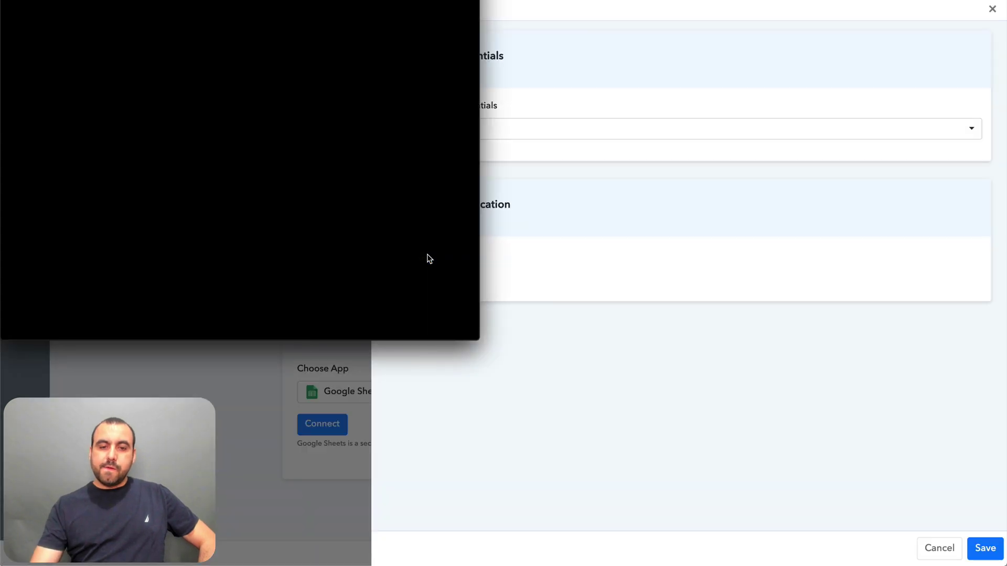
left_click(243, 142)
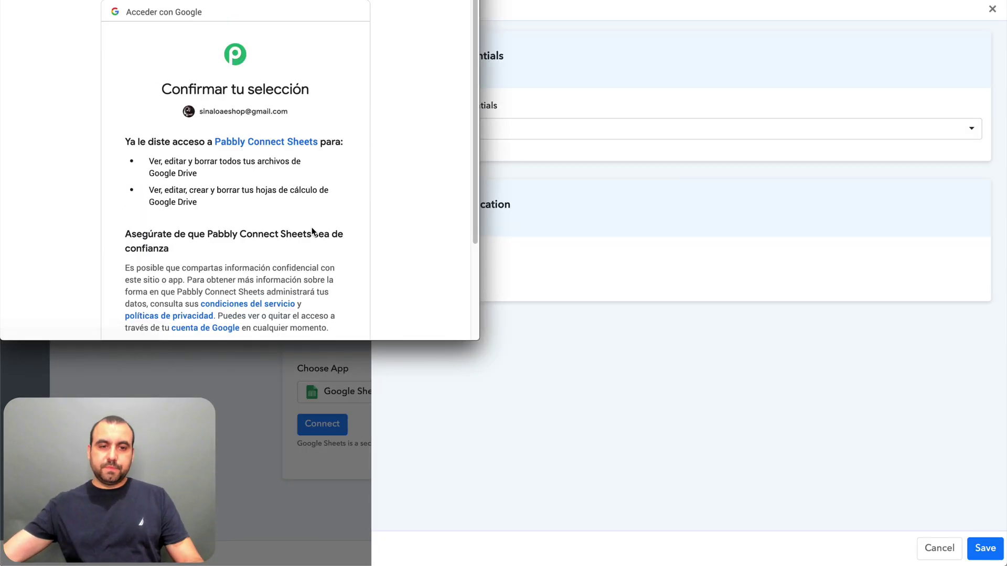
scroll(312, 230, "down", 3)
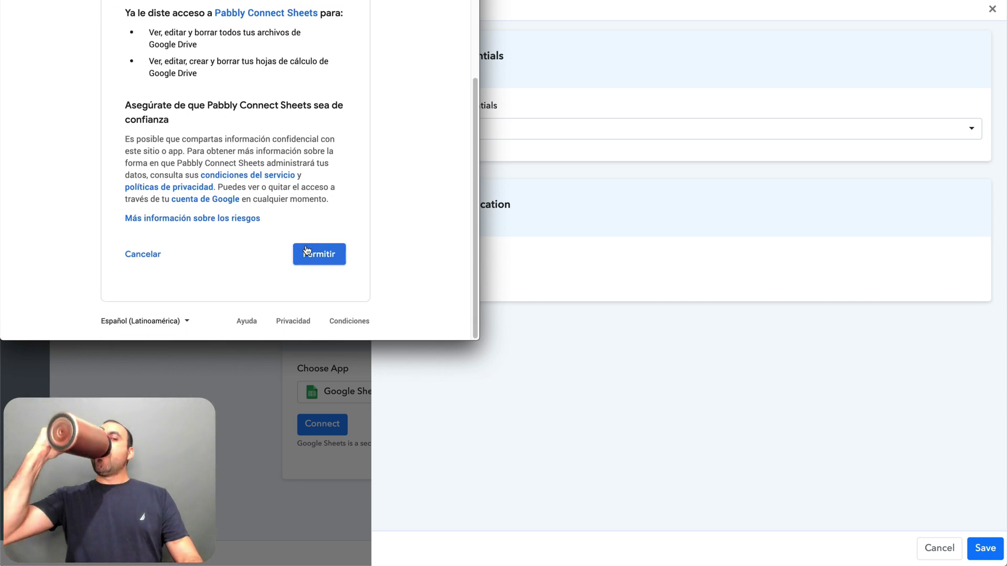
left_click(309, 252)
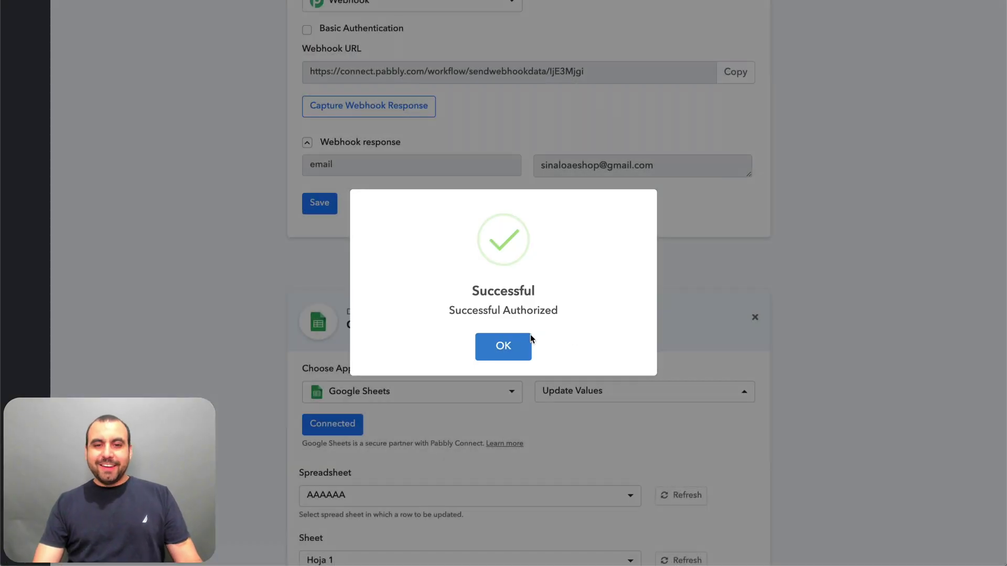
left_click(513, 346)
scroll(572, 343, "down", 5)
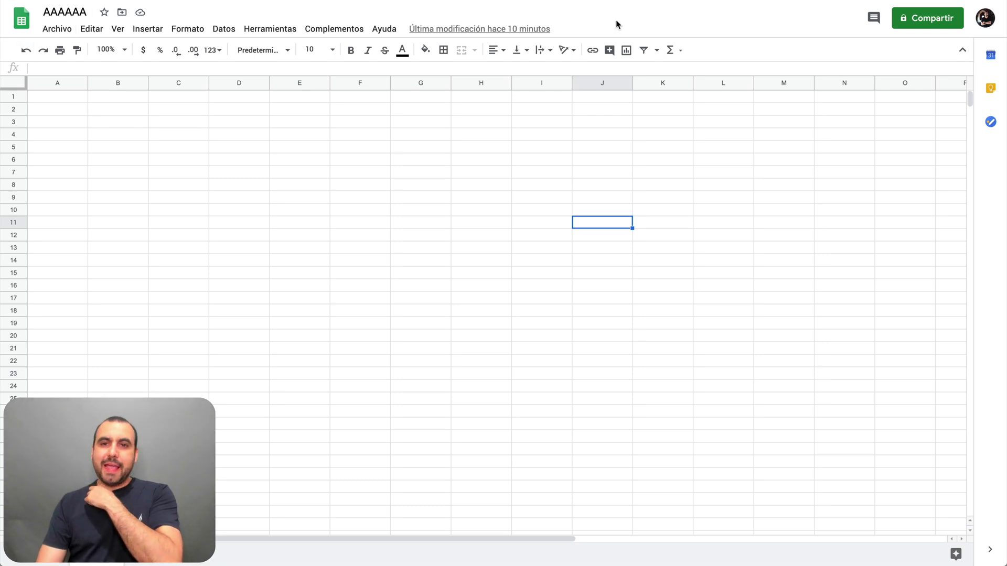
left_click(95, 133)
left_click(441, 237)
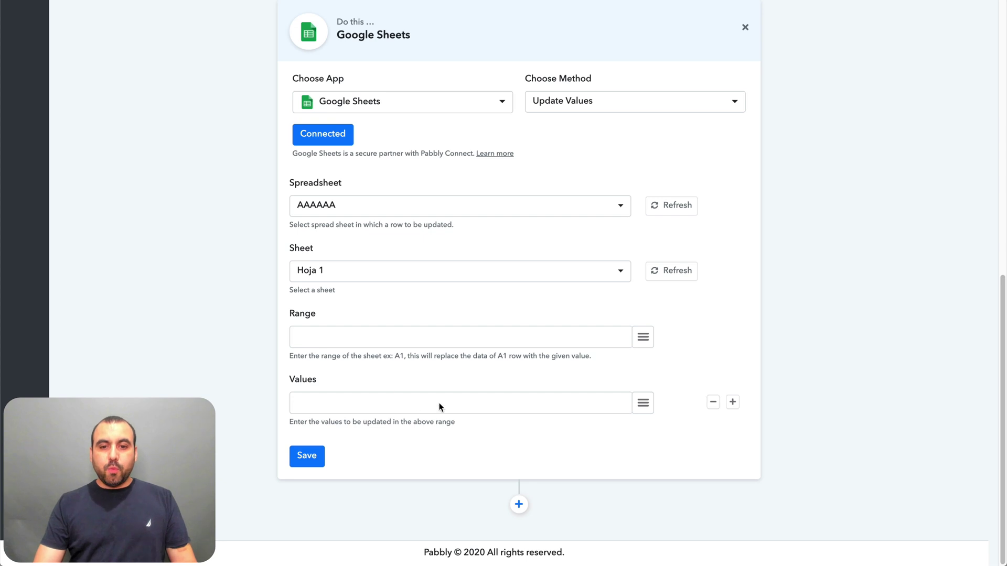
- Map the webhook's '1. email' field into the Google Sheets Values
left_click(396, 402)
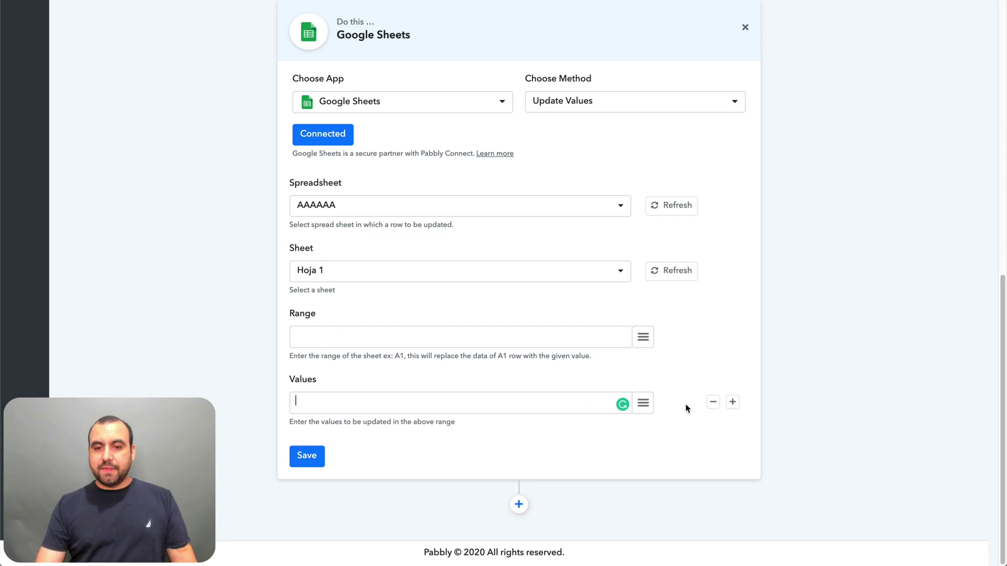
left_click(645, 404)
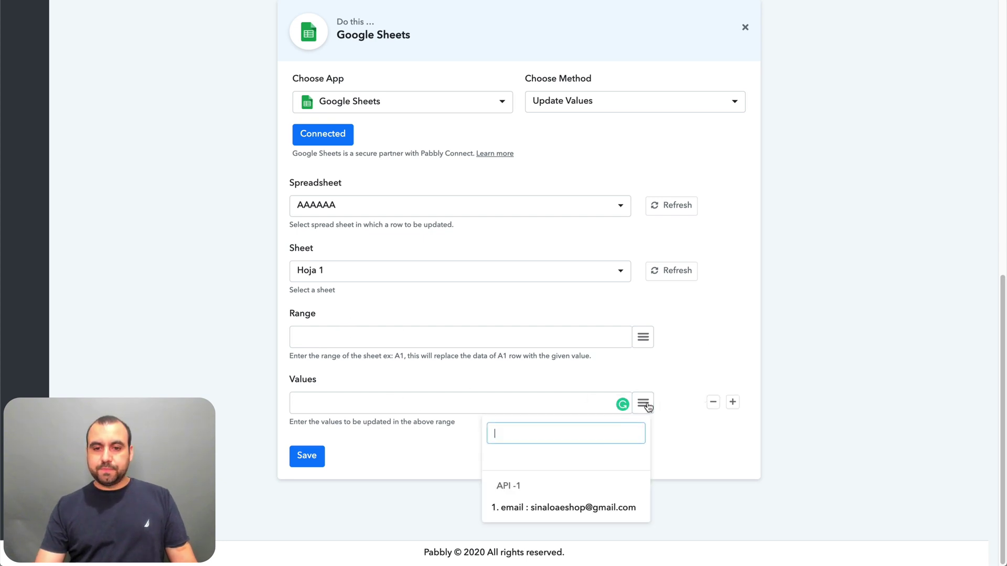
left_click(547, 505)
scroll(530, 402, "up", 8)
scroll(529, 402, "up", 2)
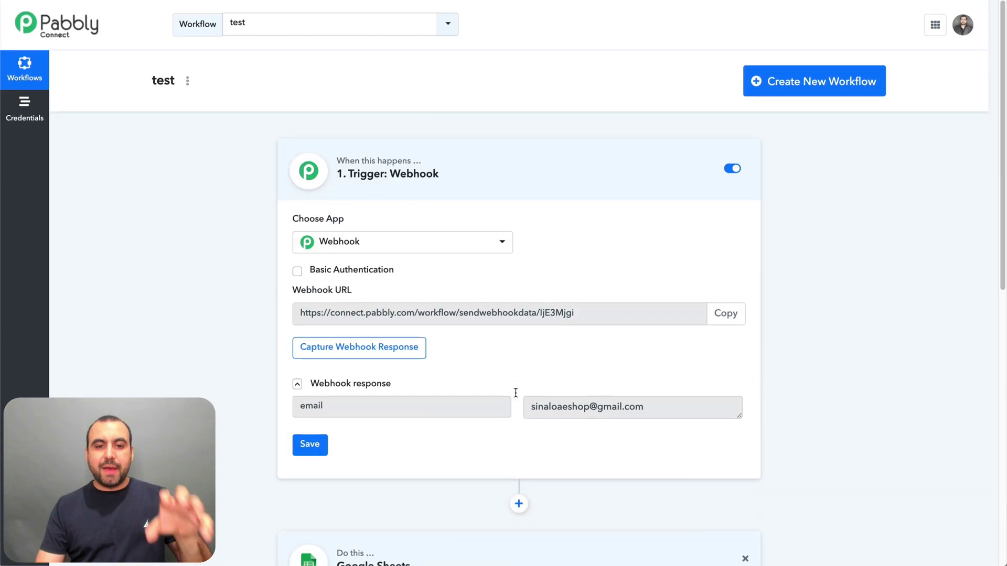
scroll(487, 350, "down", 10)
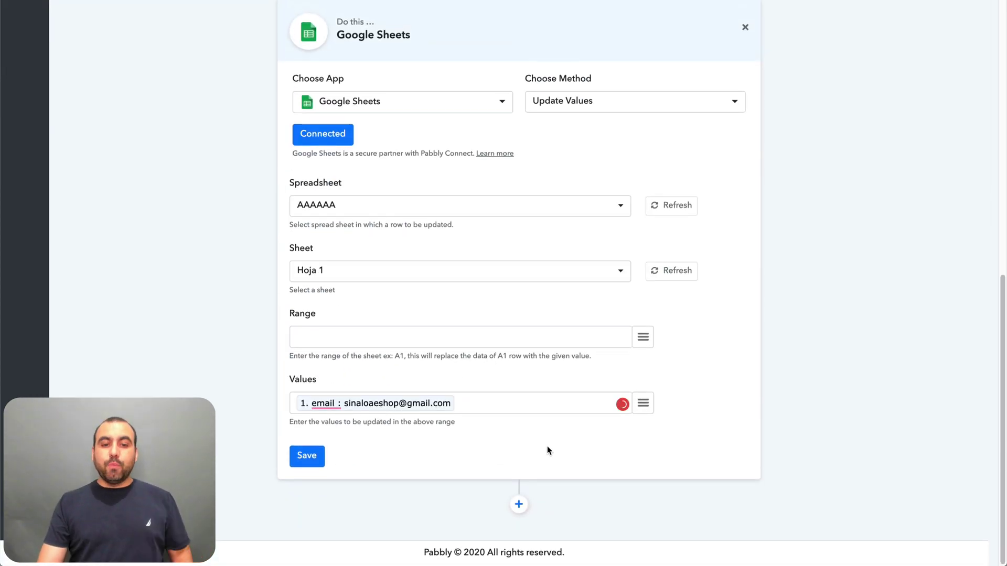
- Add and remove an extra value row, then save the Google Sheets step
left_click(732, 402)
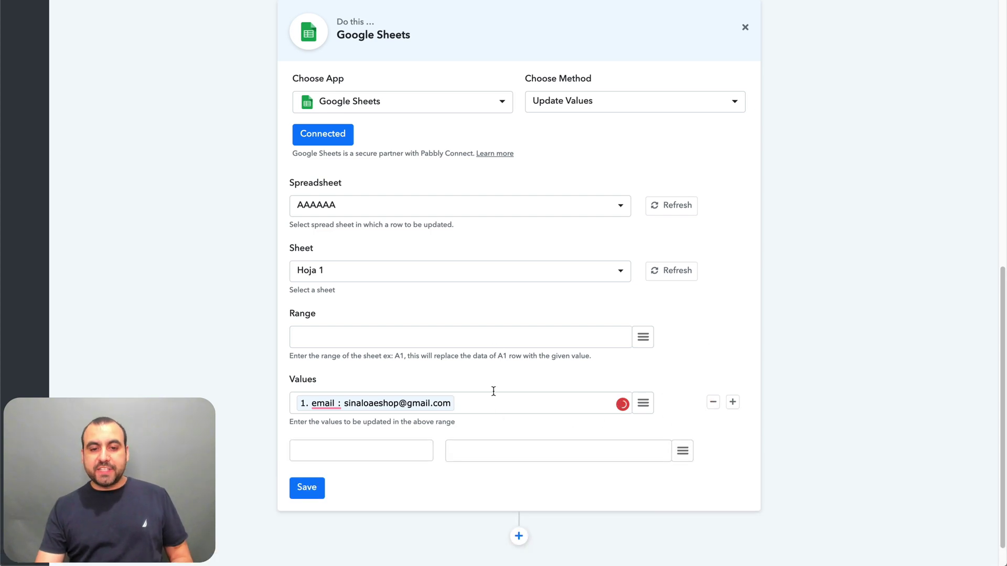
scroll(492, 392, "up", 10)
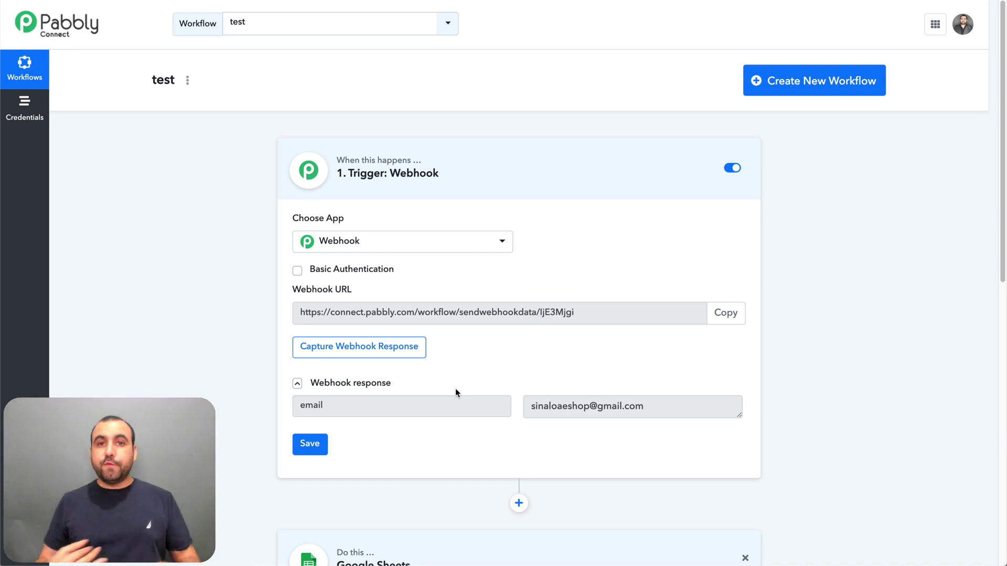
scroll(525, 388, "down", 10)
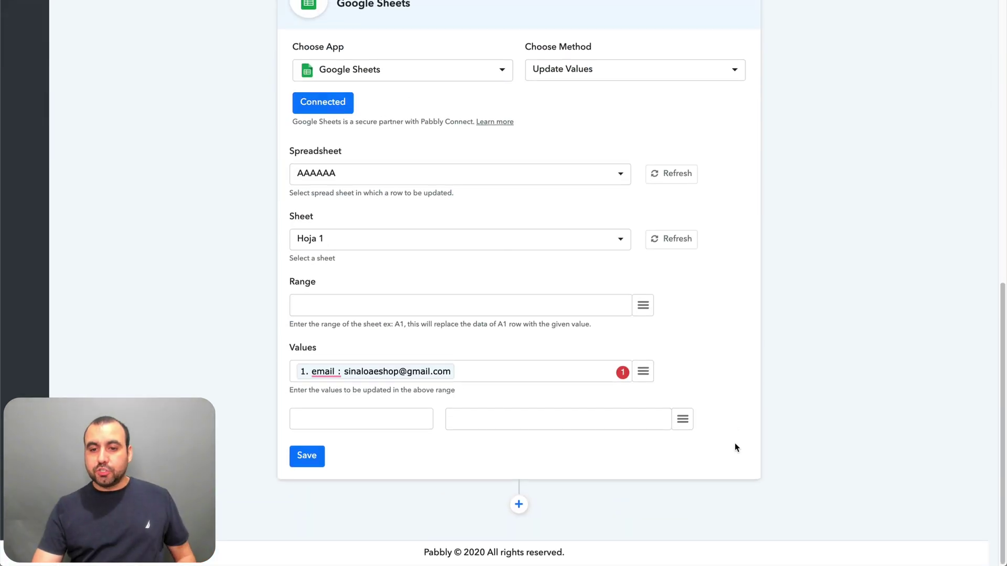
left_click(713, 419)
left_click(309, 456)
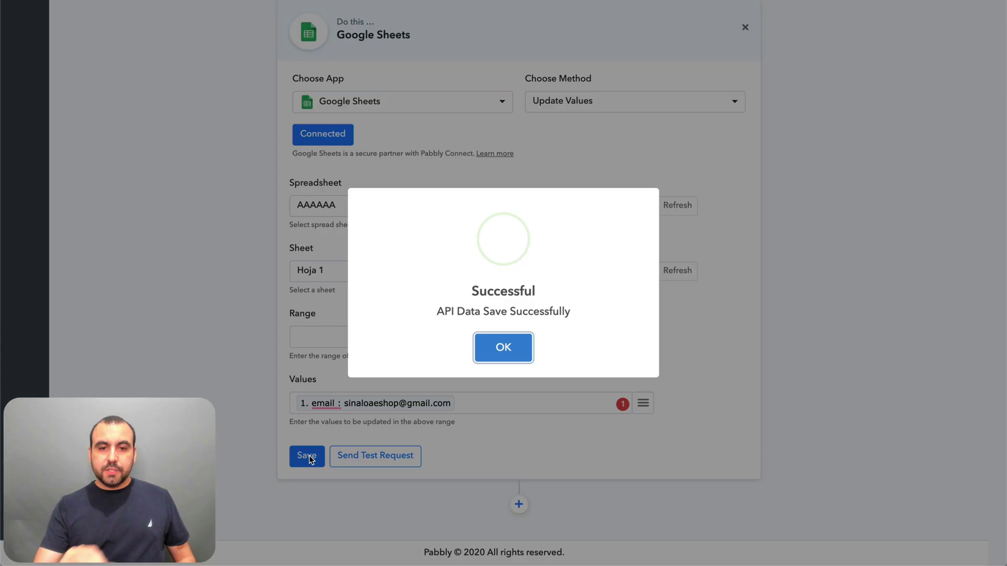
left_click(498, 345)
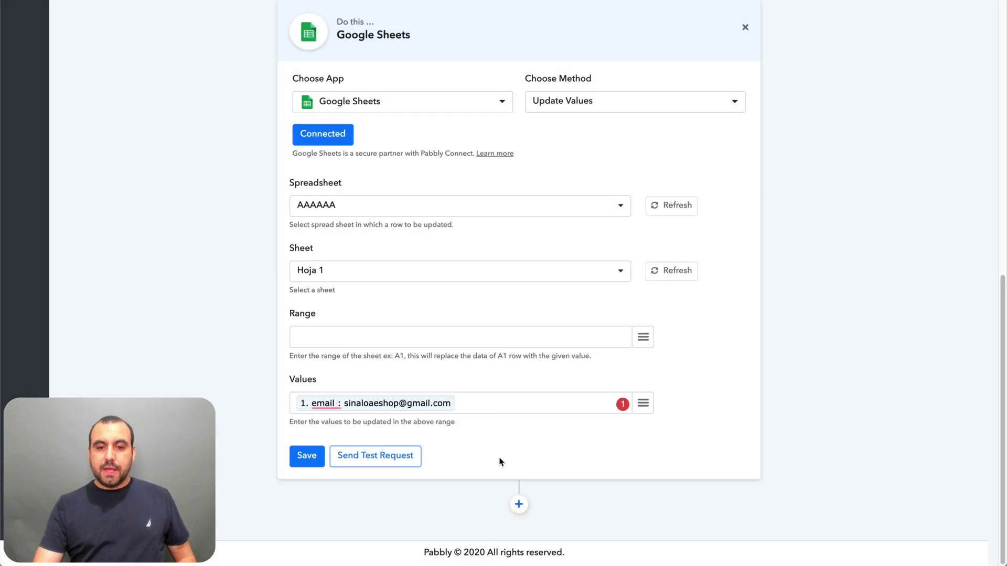
- Add a new action below the Google Sheets step and choose Gmail as its app
left_click(518, 505)
scroll(524, 498, "down", 1)
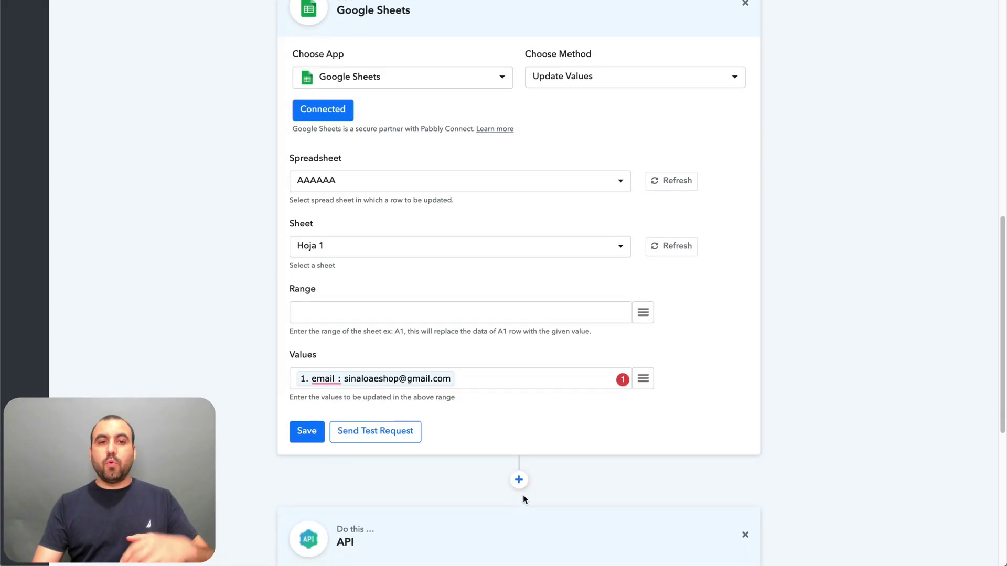
scroll(539, 330, "down", 5)
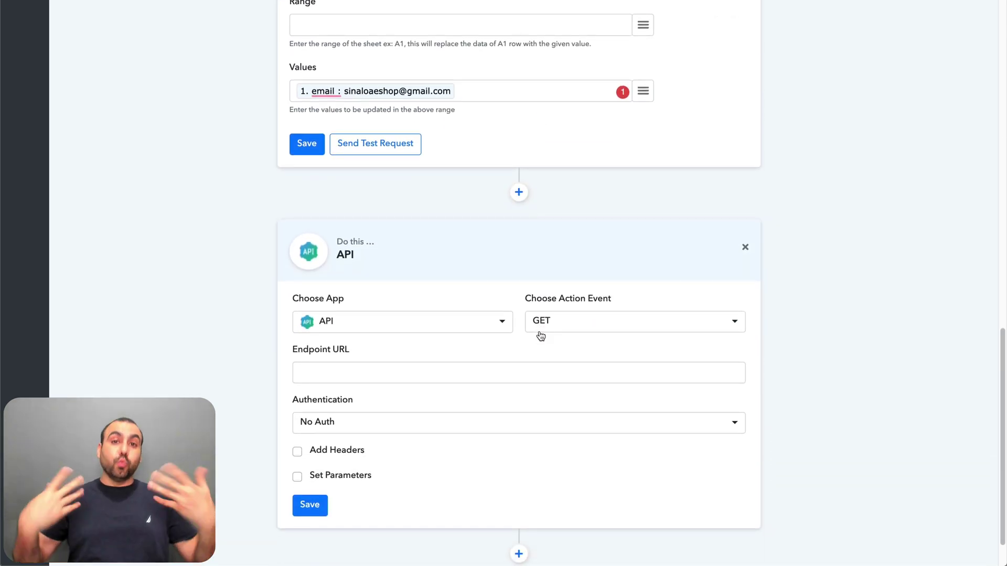
scroll(535, 325, "down", 1)
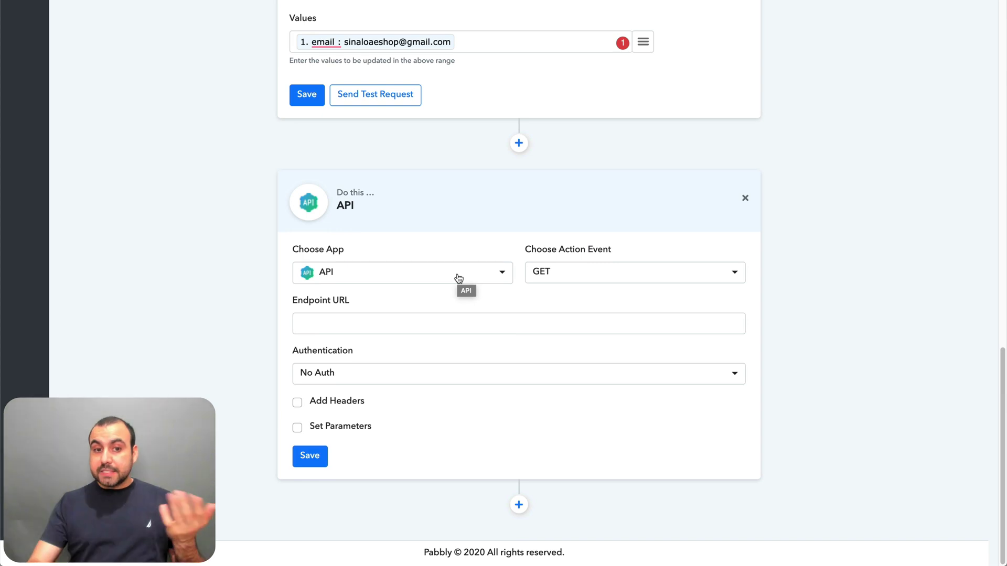
left_click(459, 278)
scroll(427, 452, "down", 5)
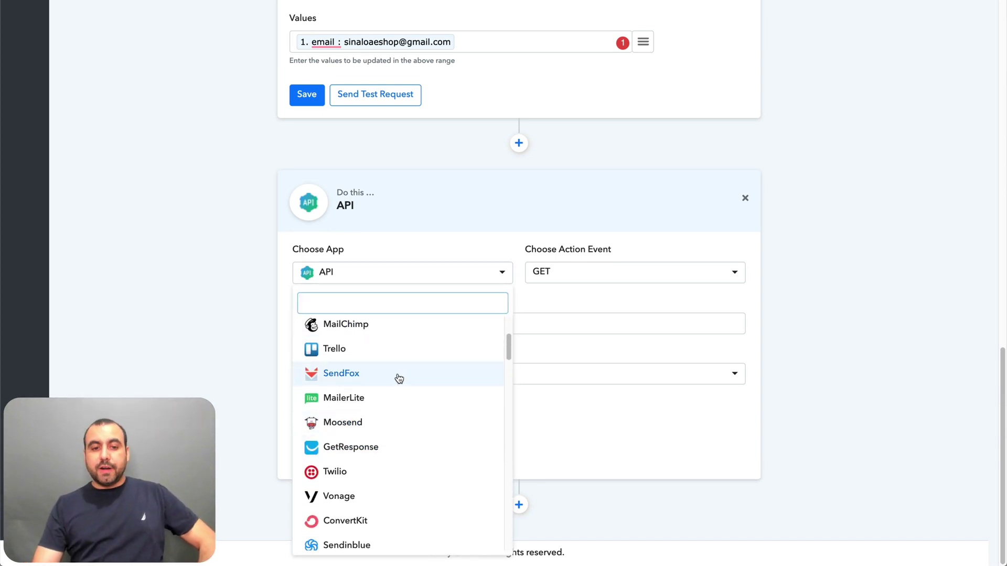
scroll(398, 398, "down", 1)
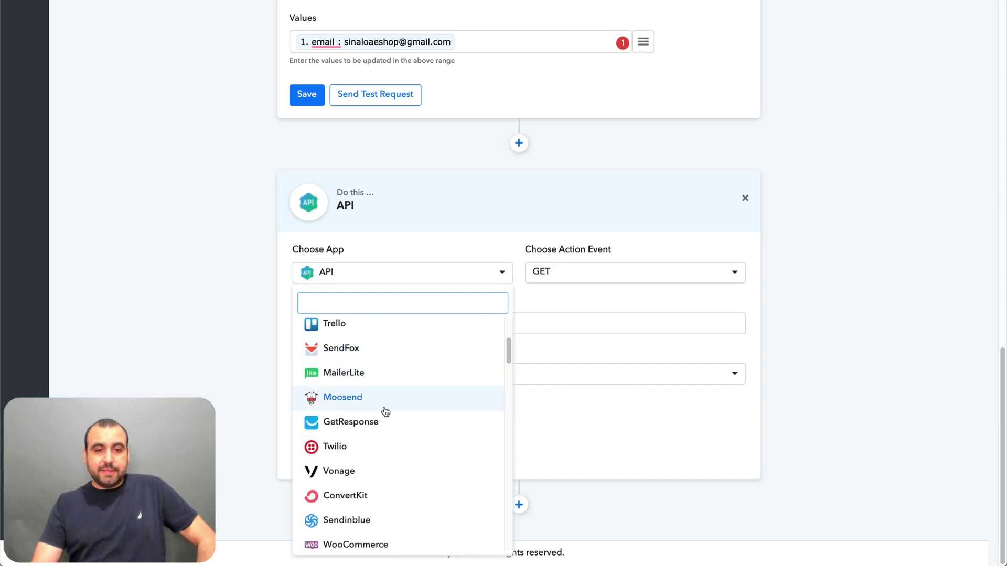
scroll(411, 418, "down", 3)
scroll(412, 419, "down", 6)
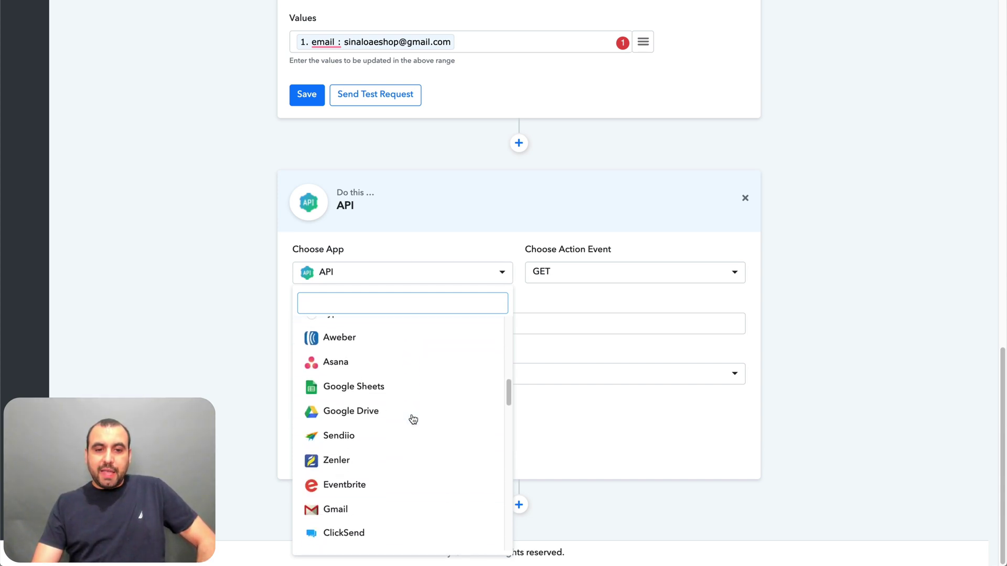
scroll(409, 419, "down", 3)
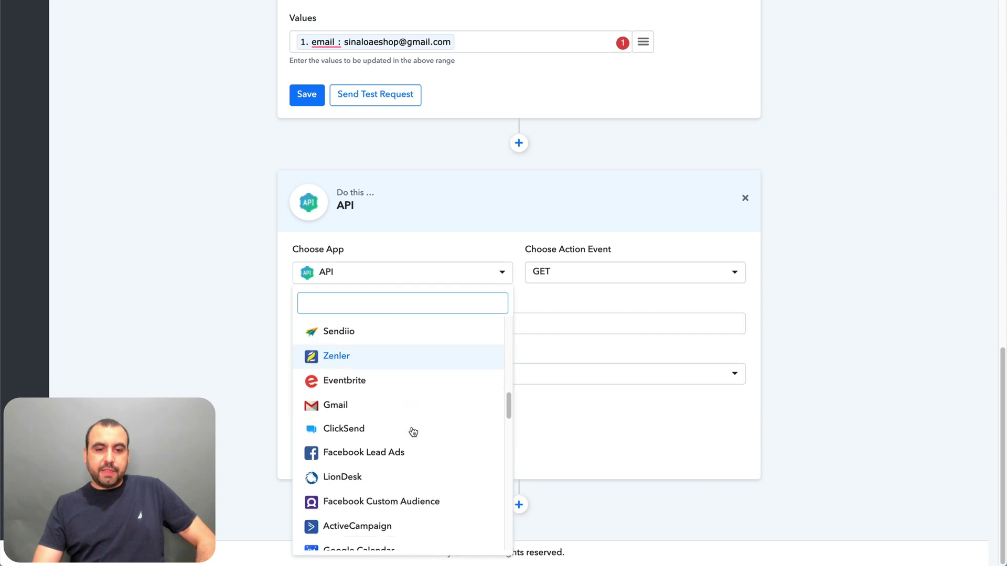
left_click(370, 387)
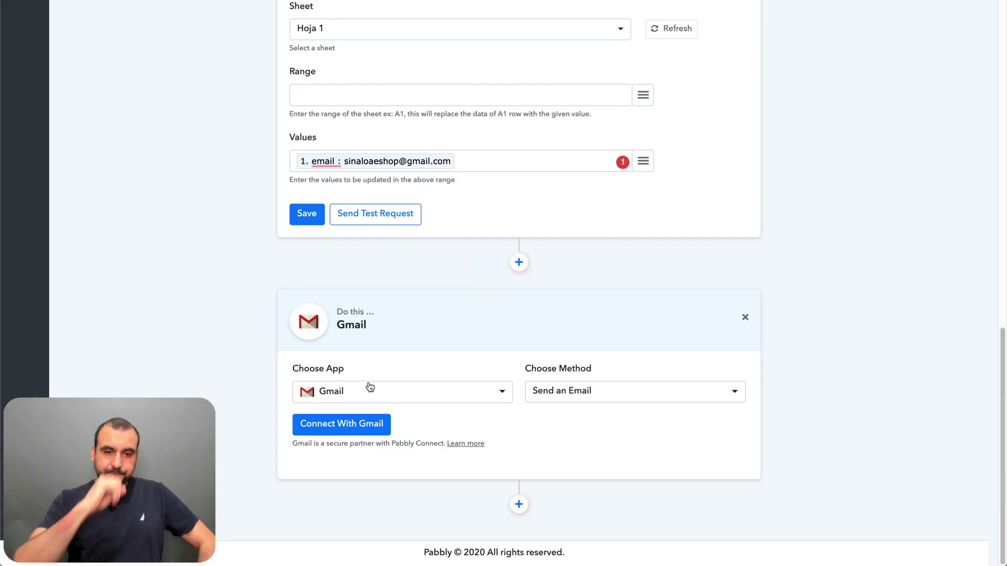
- Keep Send an Email as the Gmail method and begin connecting a Gmail account
left_click(607, 395)
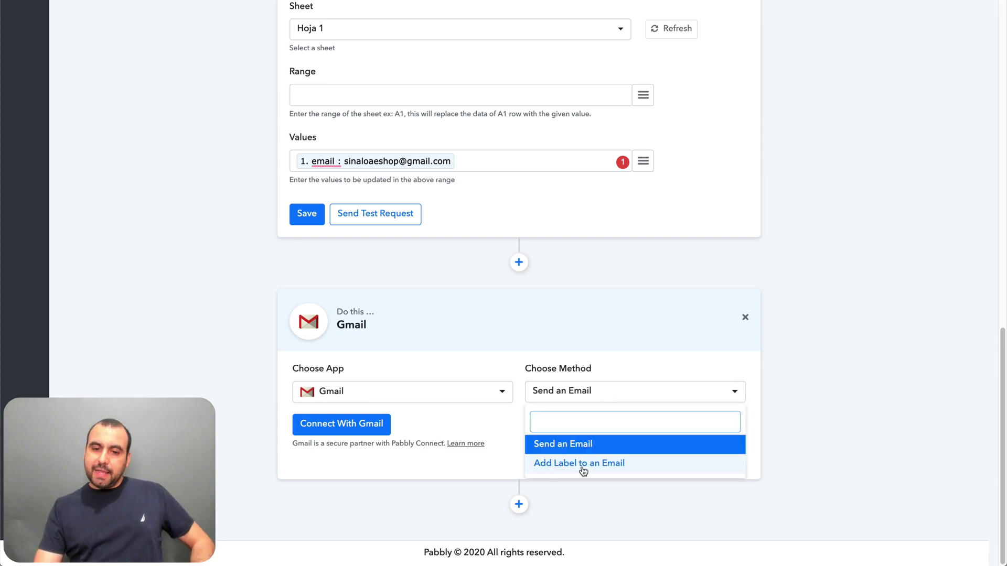
left_click(569, 442)
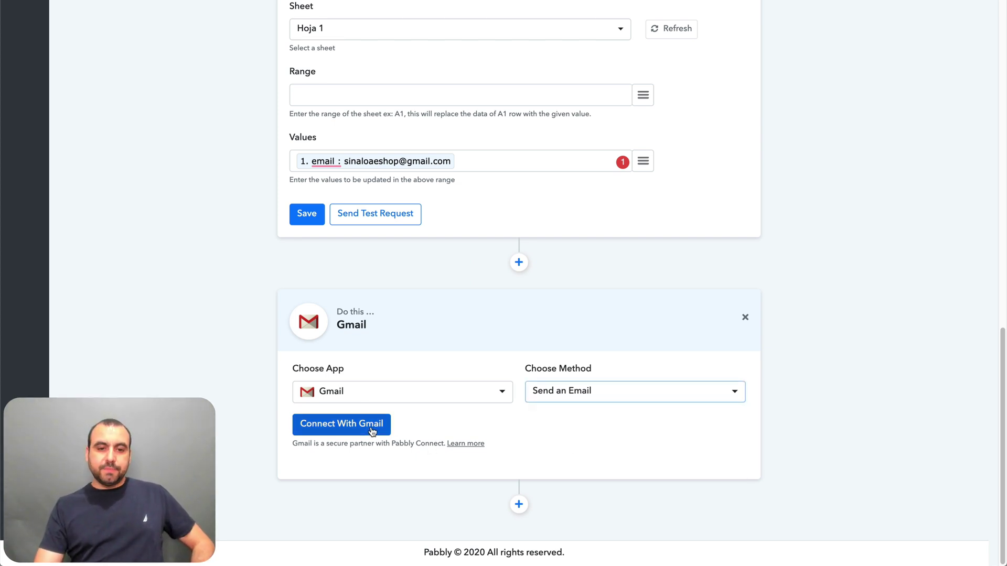
left_click(372, 429)
- Authorize a Google account for the Gmail step and dismiss the success message
left_click(426, 258)
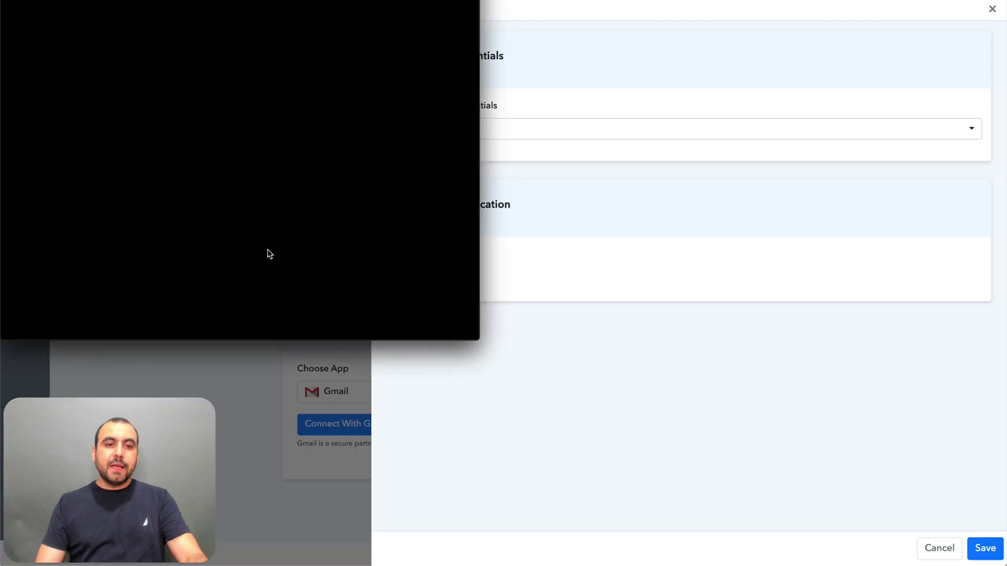
scroll(260, 217, "down", 2)
scroll(259, 216, "up", 2)
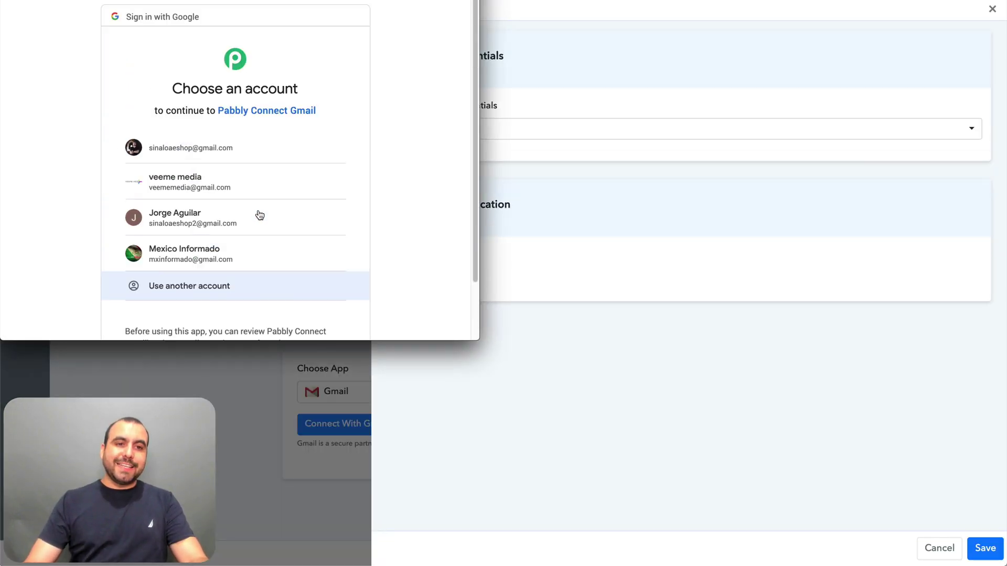
scroll(241, 183, "down", 1)
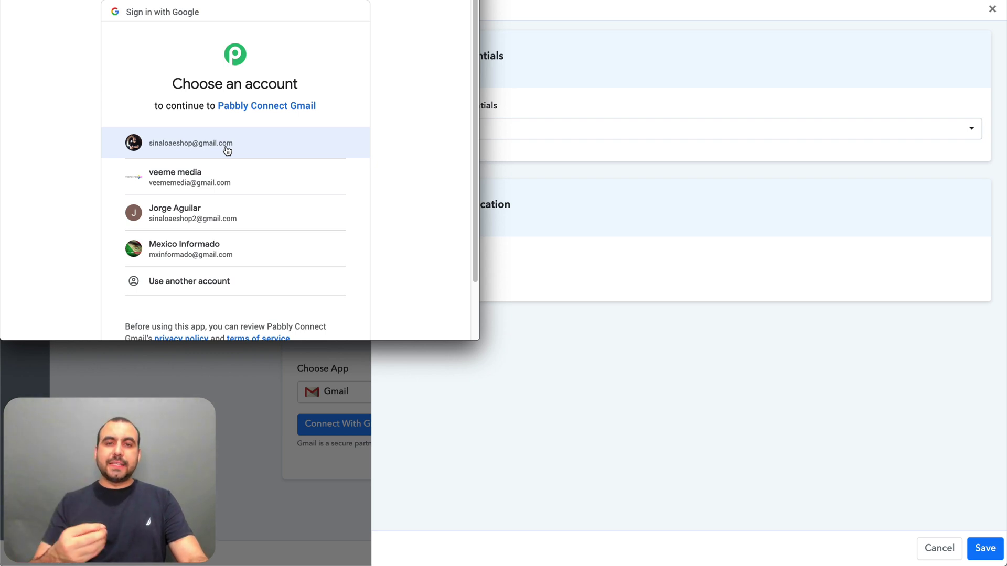
scroll(227, 151, "down", 1)
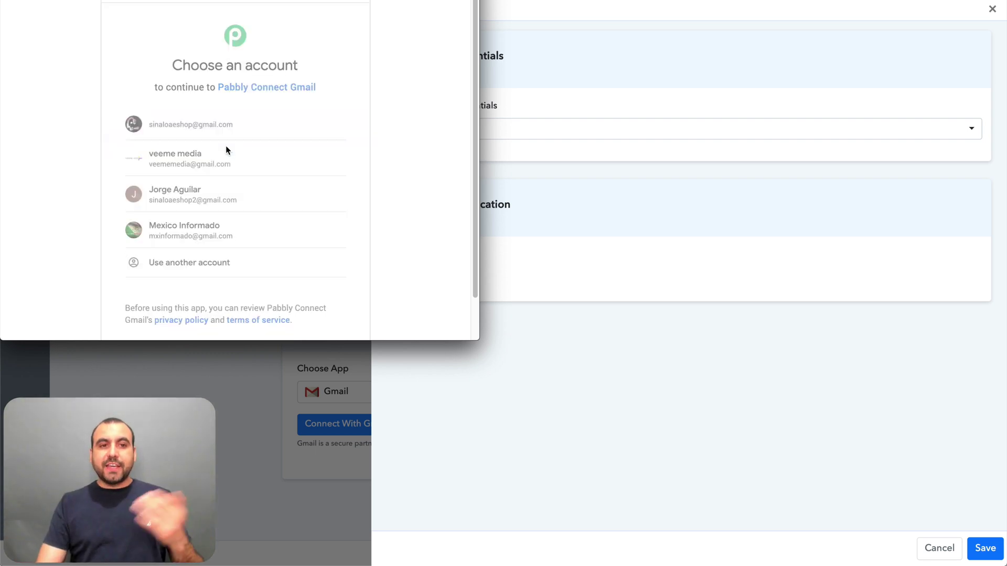
left_click(226, 146)
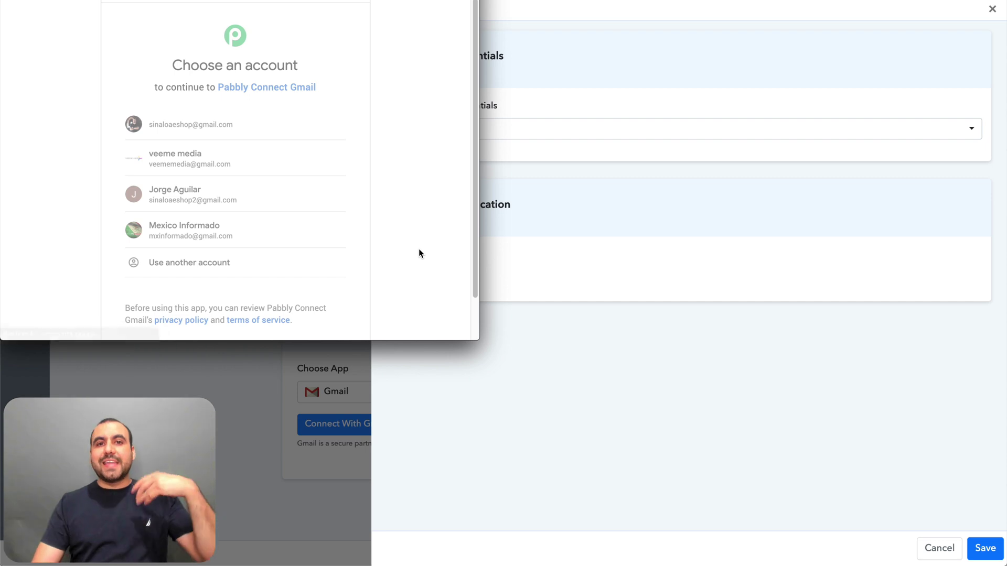
scroll(419, 251, "down", 3)
left_click(332, 254)
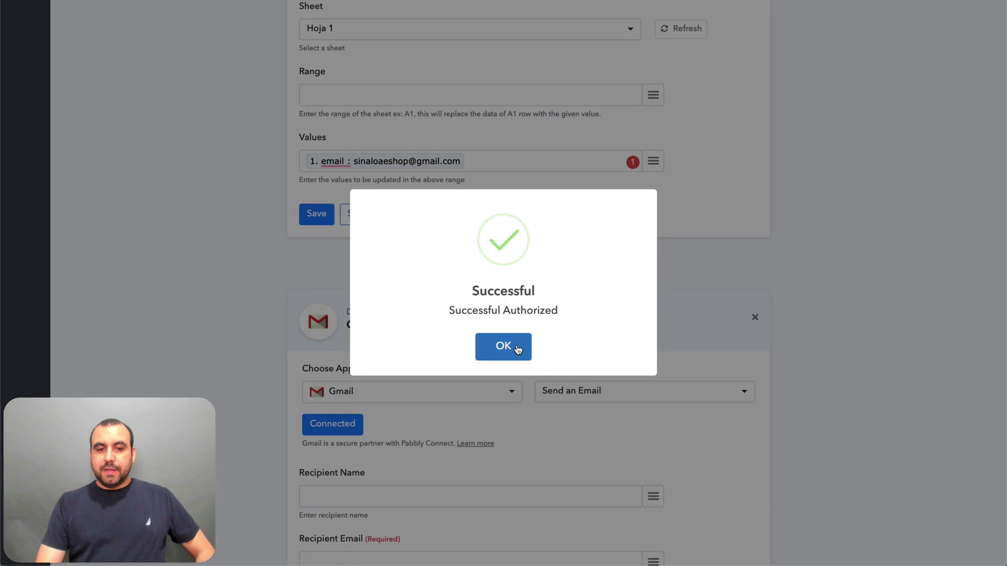
left_click(518, 349)
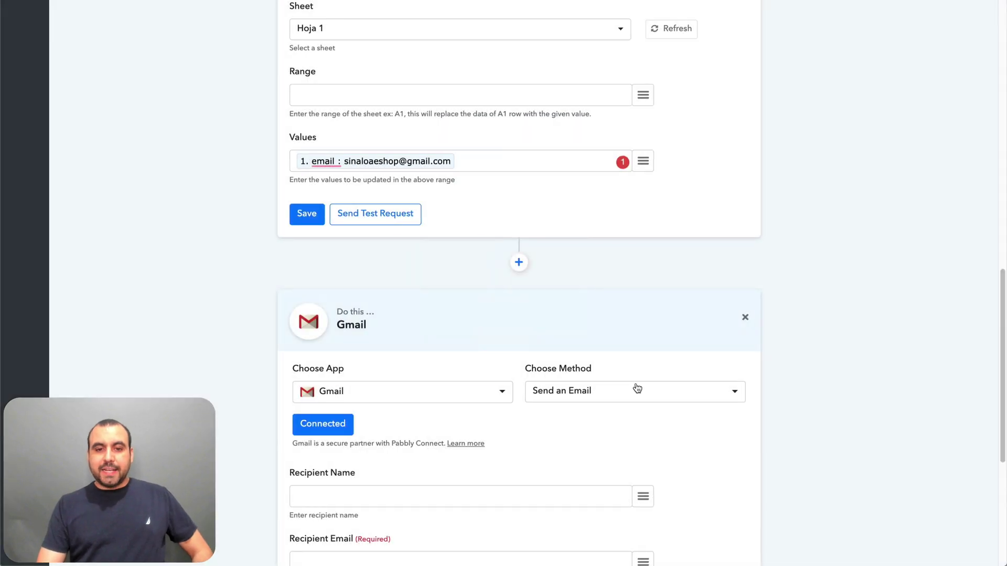
- Map the webhook email into both Recipient Name and Recipient Email
scroll(636, 388, "down", 5)
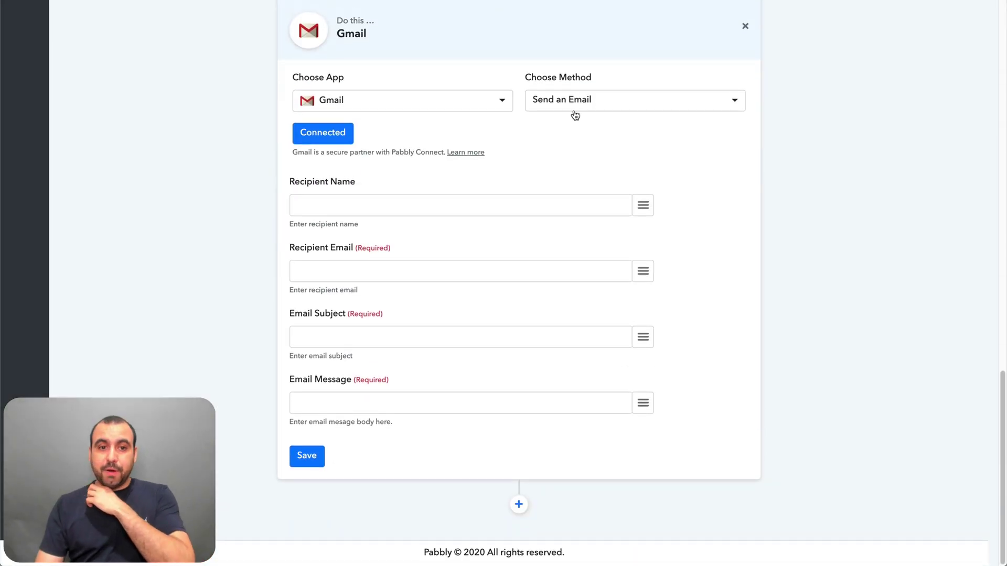
left_click(643, 206)
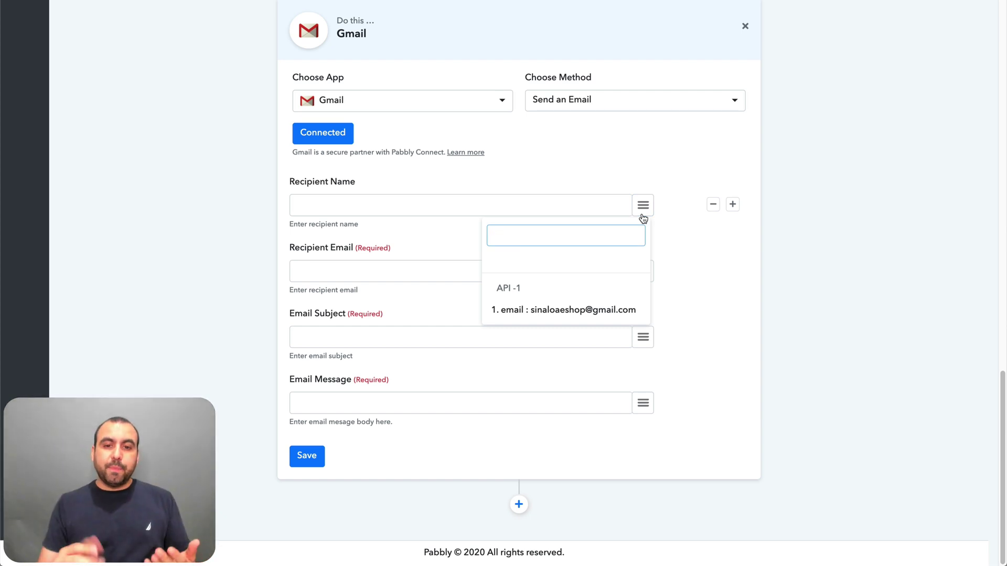
left_click(566, 313)
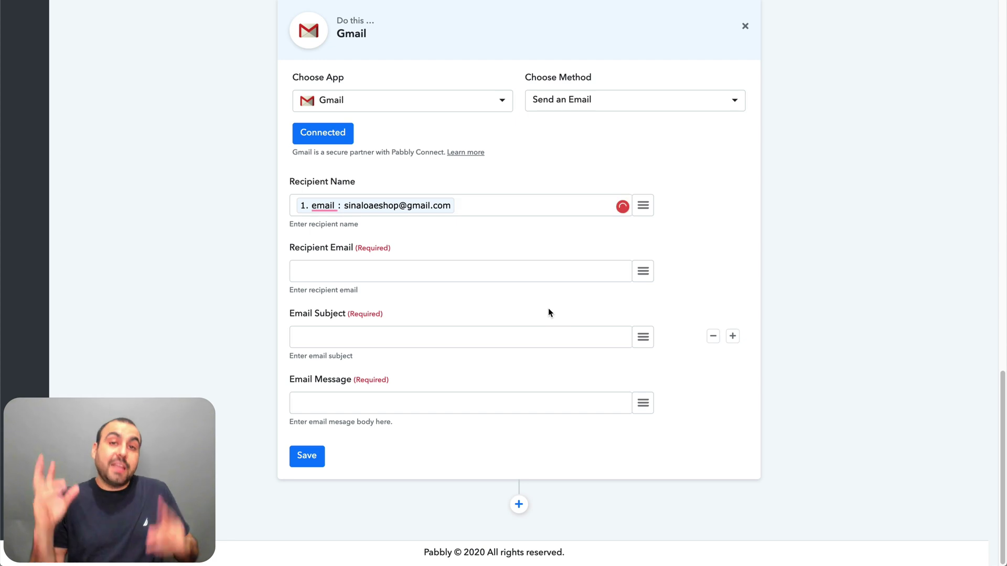
left_click(464, 273)
left_click(643, 271)
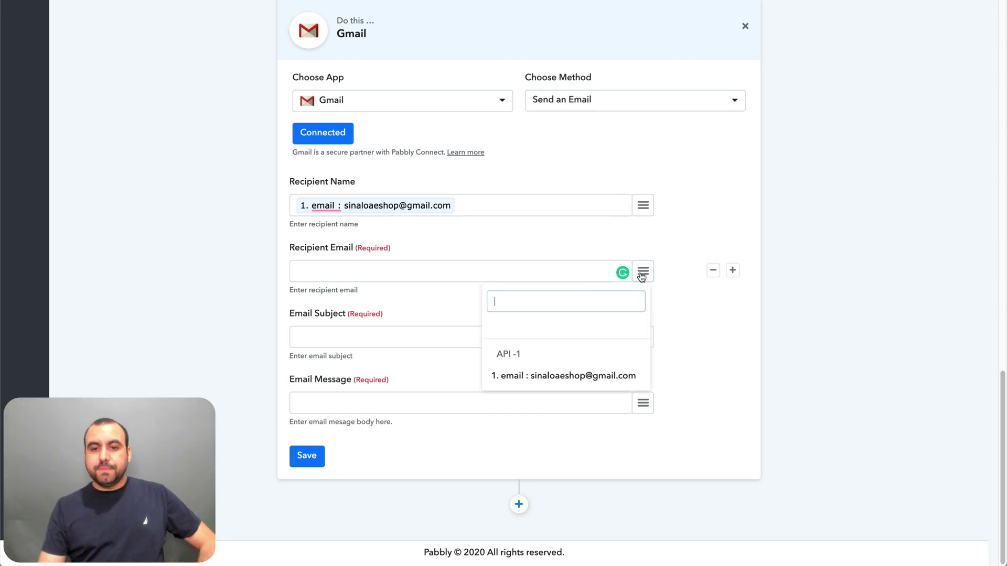
left_click(543, 375)
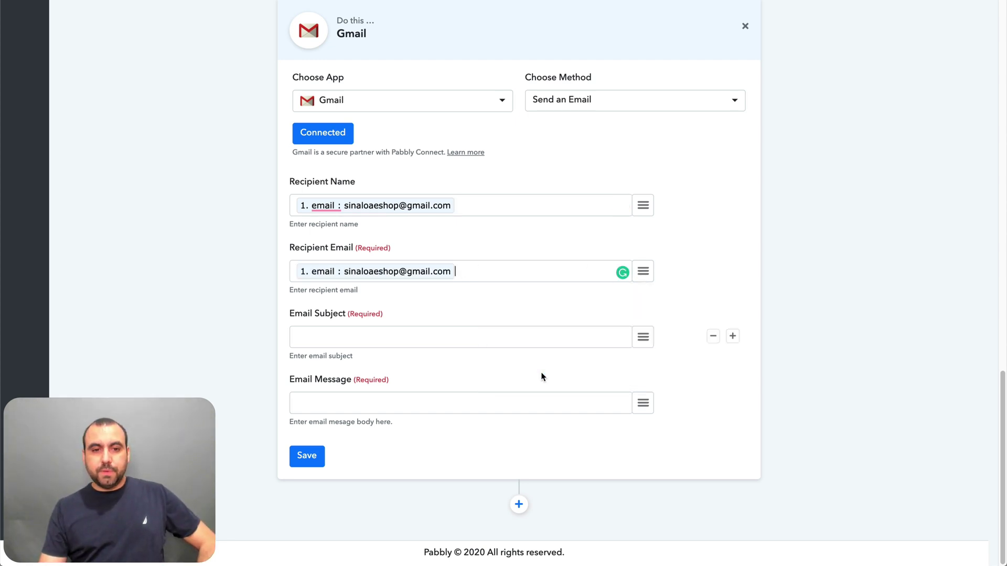
- Append the webhook email to the 'hello' subject, type a placeholder message, and save
left_click(404, 338)
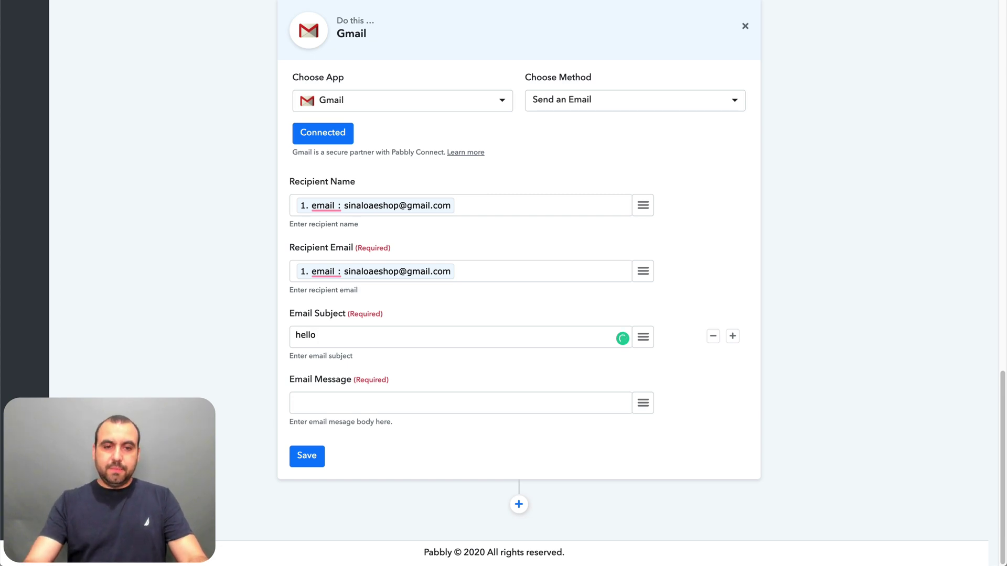
left_click(643, 337)
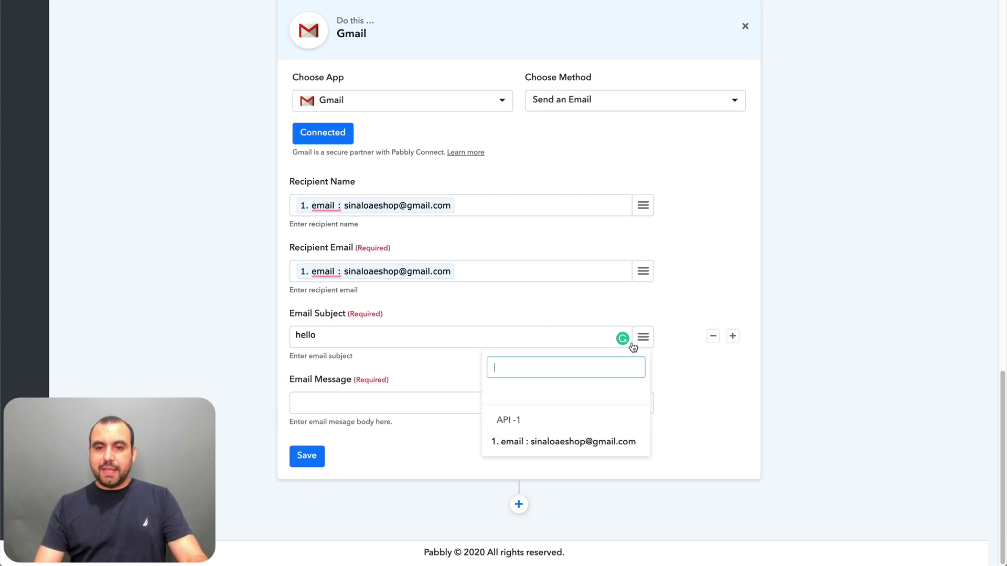
left_click(546, 444)
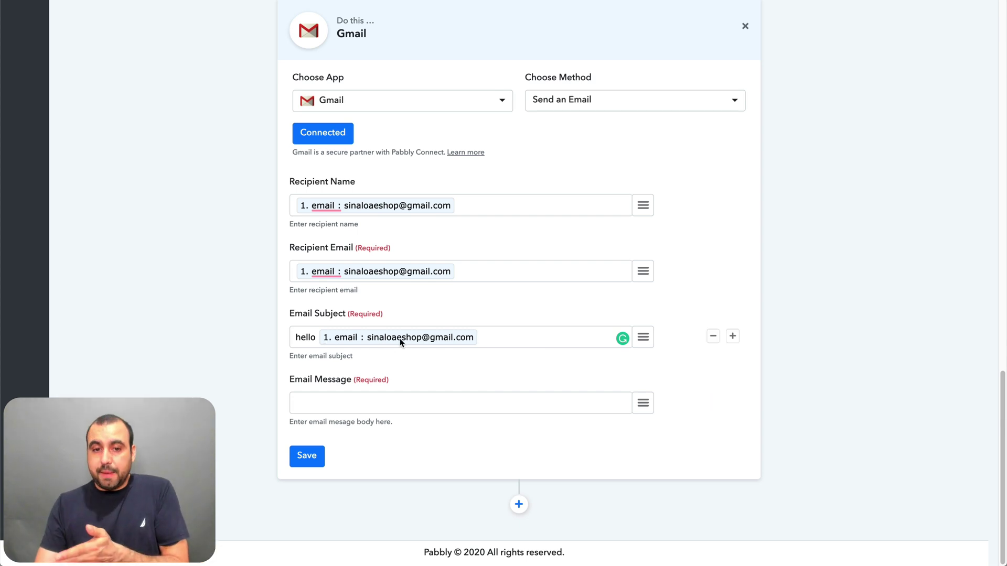
left_click(445, 410)
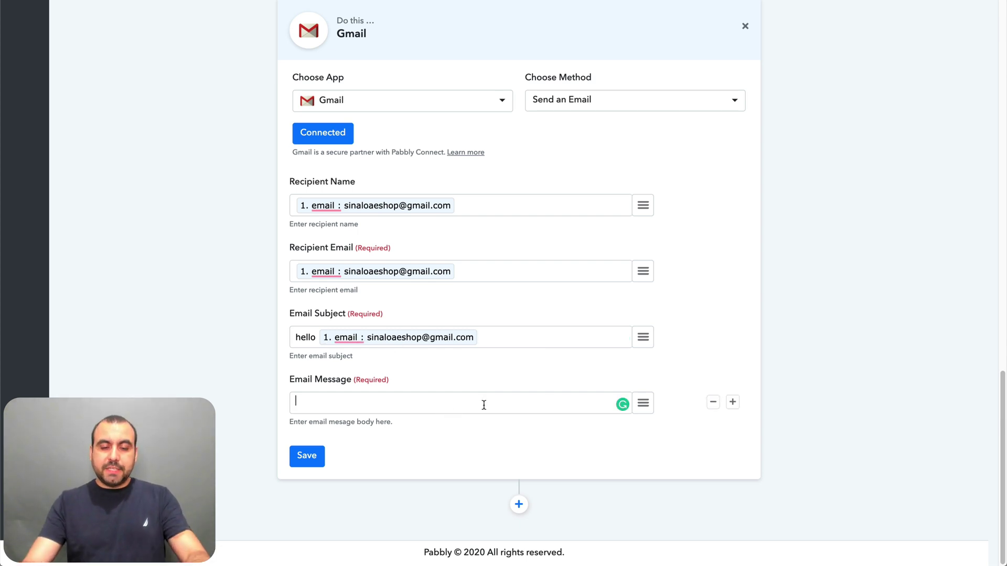
type("sdaf  sdf ads fa sf asd f asd f sdf")
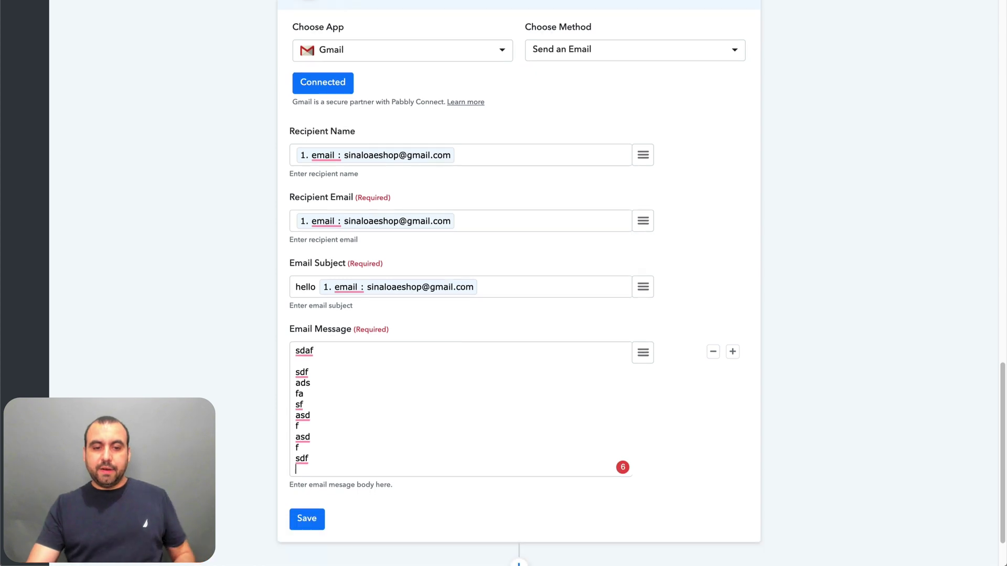
scroll(369, 397, "down", 2)
left_click(308, 457)
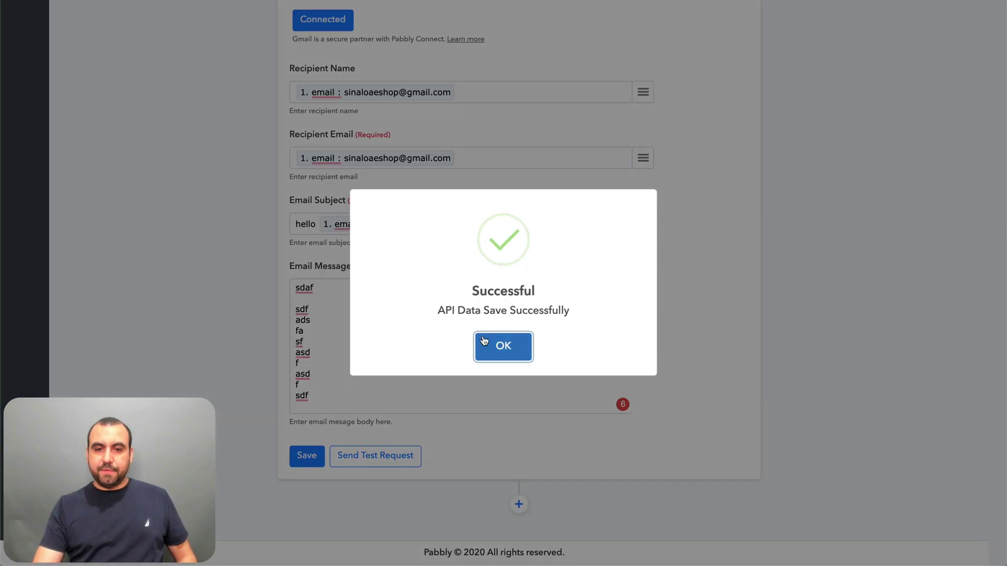
left_click(503, 346)
- Review the workflow's steps, briefly switching to Safari and back to Pabbly
scroll(643, 344, "up", 15)
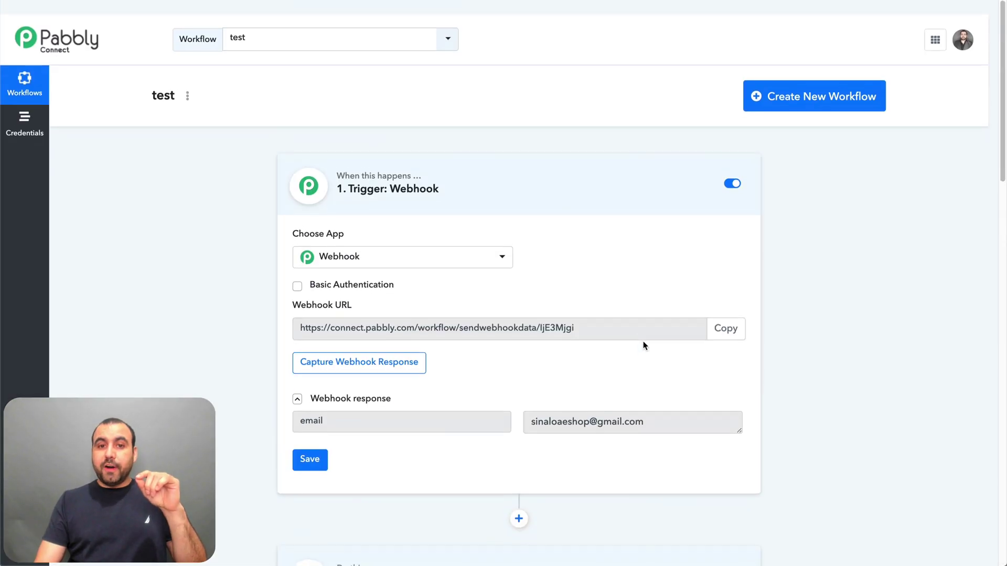
scroll(644, 345, "down", 1)
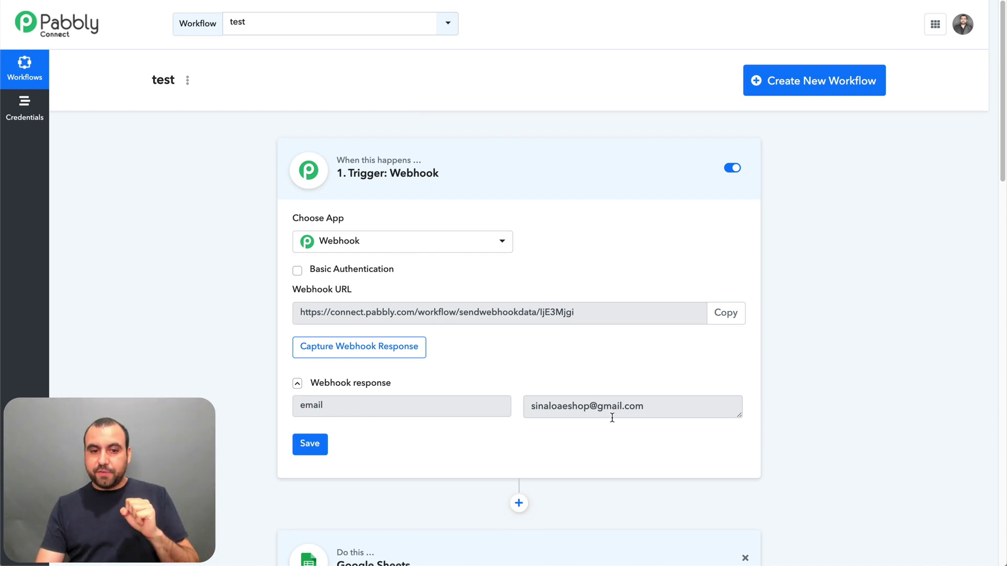
scroll(612, 417, "down", 9)
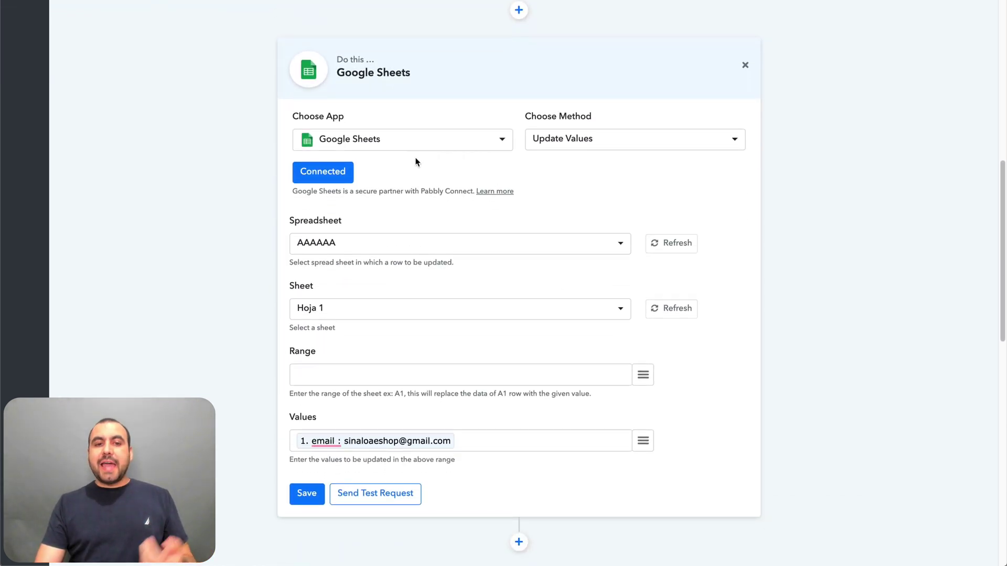
scroll(665, 226, "down", 10)
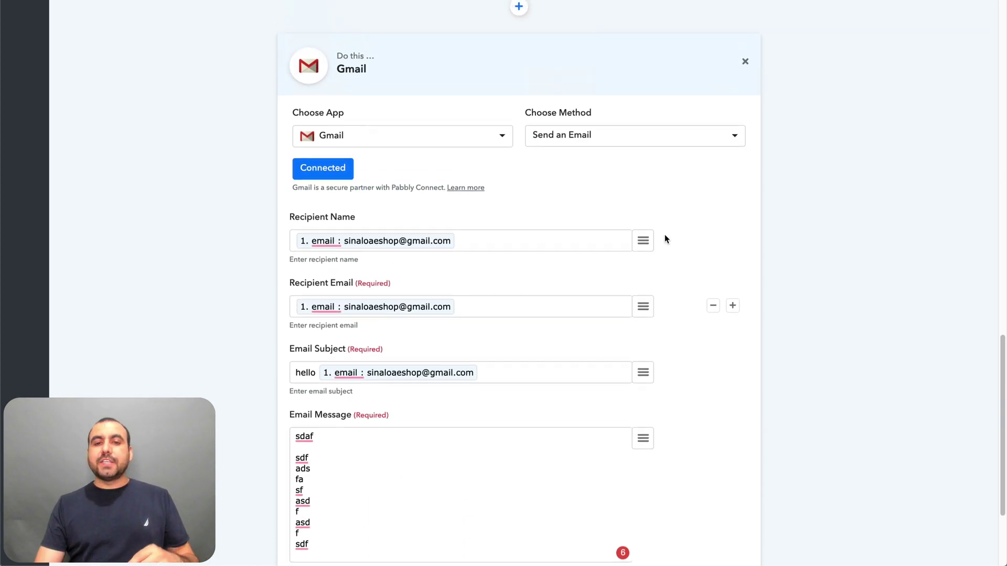
scroll(656, 239, "up", 1)
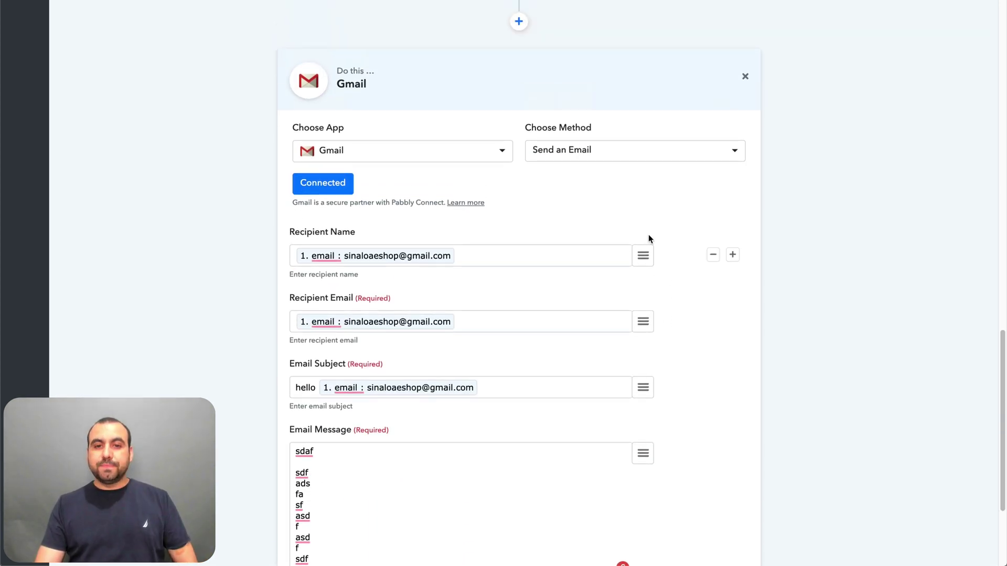
scroll(567, 328, "down", 3)
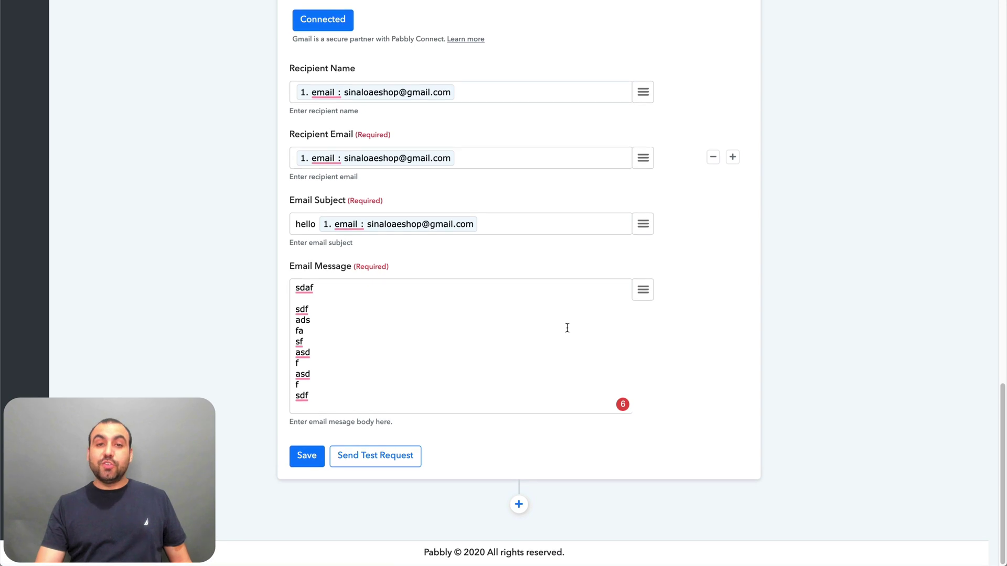
scroll(566, 328, "up", 11)
scroll(567, 329, "down", 12)
scroll(567, 332, "up", 1)
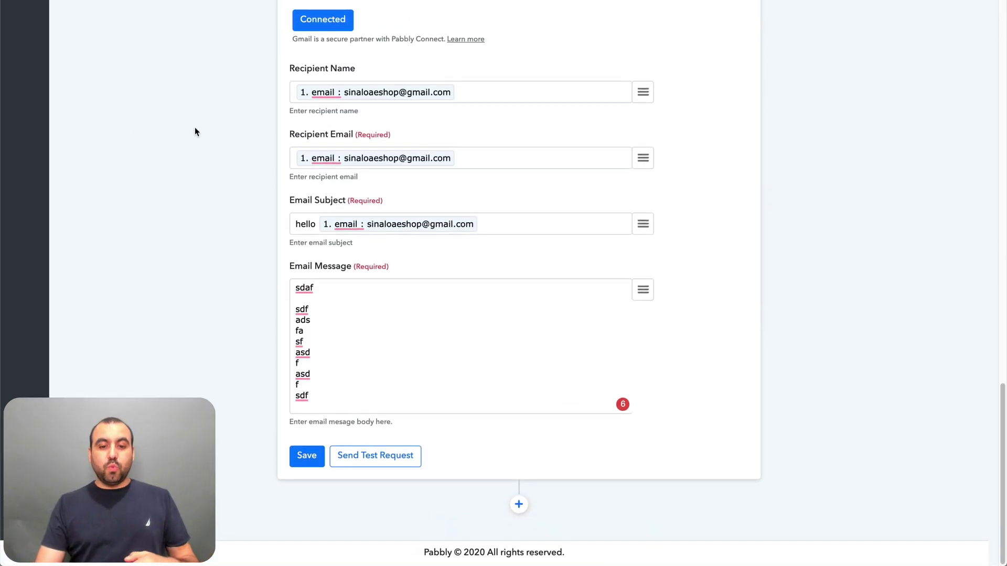
left_click(685, 540)
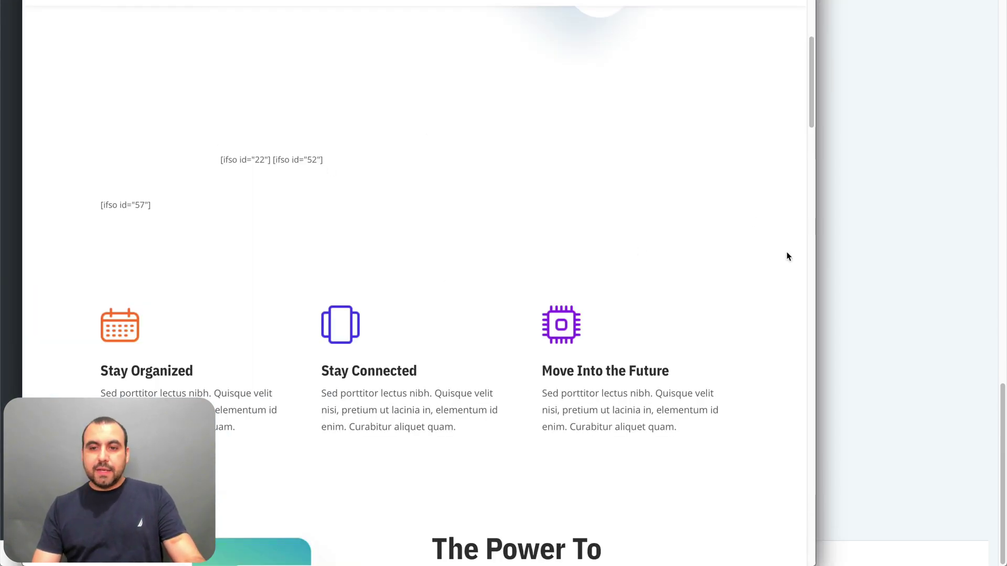
left_click(875, 222)
- Save the Gmail step again and reload the test workflow from Workflows
scroll(876, 223, "up", 20)
scroll(591, 264, "down", 13)
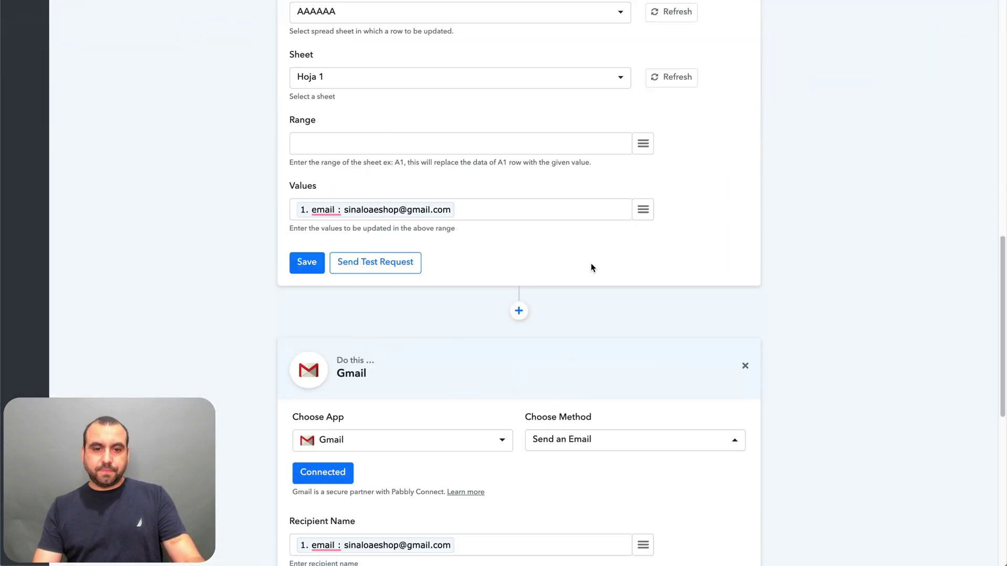
scroll(590, 267, "down", 9)
left_click(303, 456)
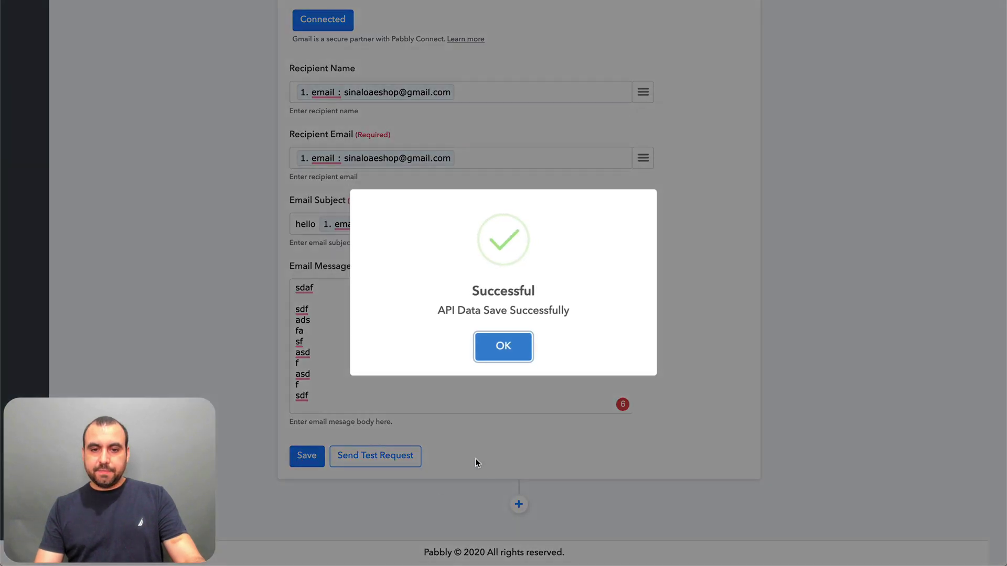
left_click(503, 346)
scroll(497, 342, "up", 15)
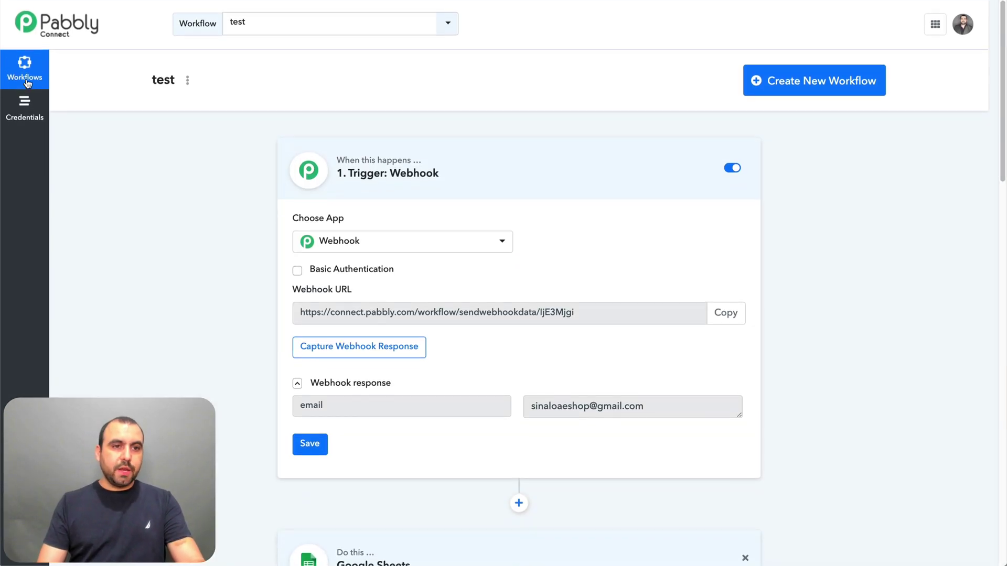
left_click(28, 83)
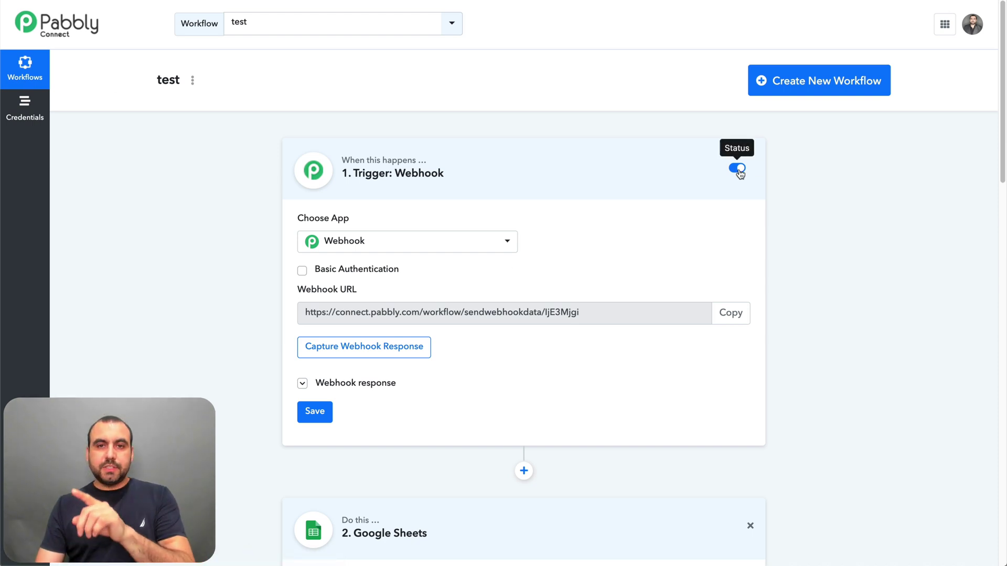
scroll(739, 172, "down", 6)
scroll(739, 172, "up", 6)
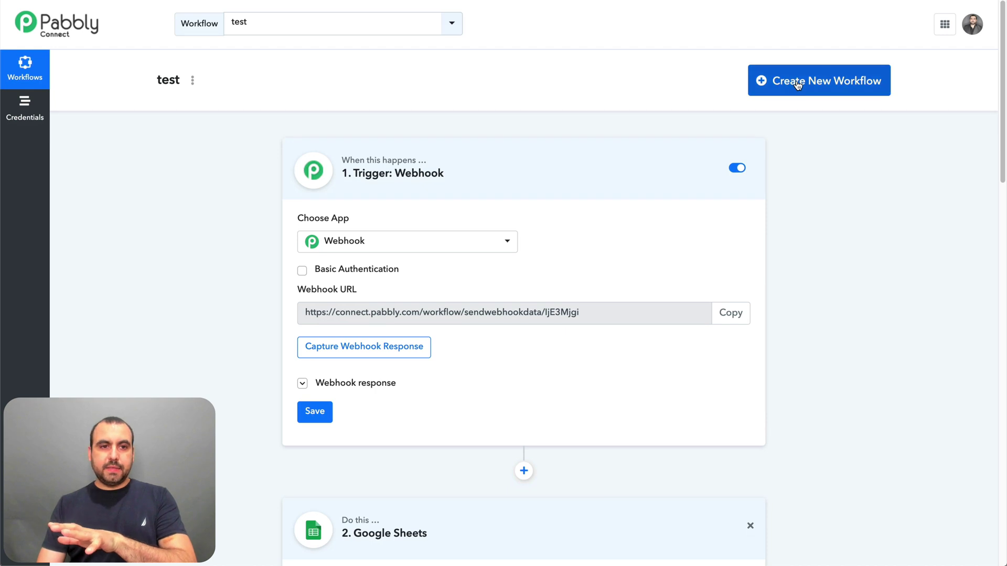
- Subscribe a test email address through the site's newsletter form in Safari, then close the preview
mouse_move(579, 537)
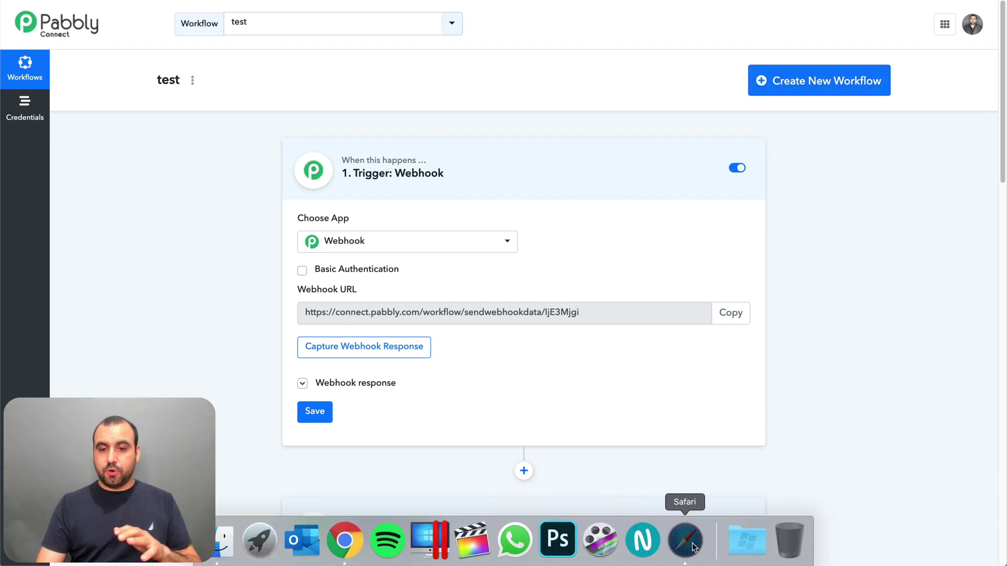
left_click(683, 540)
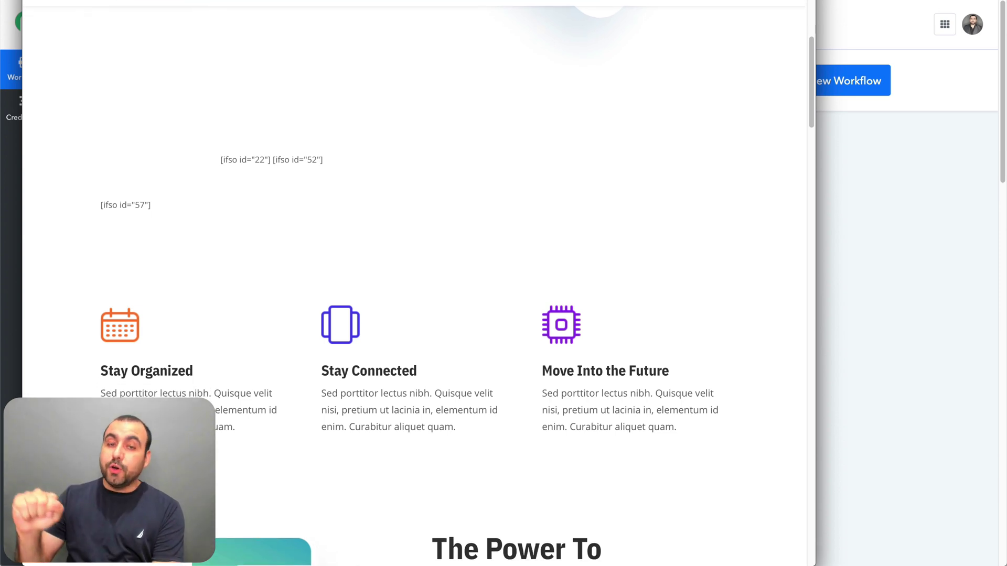
scroll(509, 202, "down", 5)
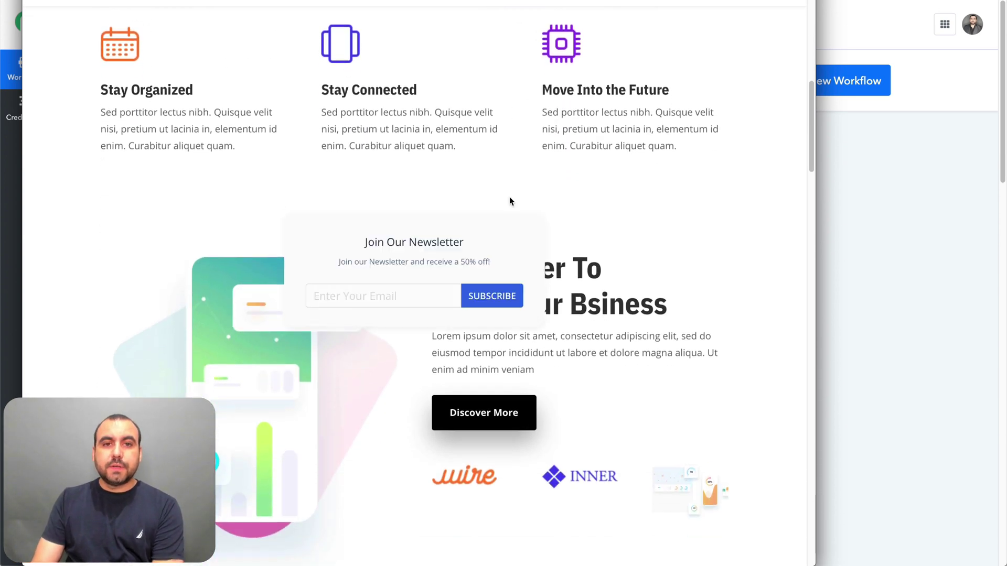
left_click(381, 287)
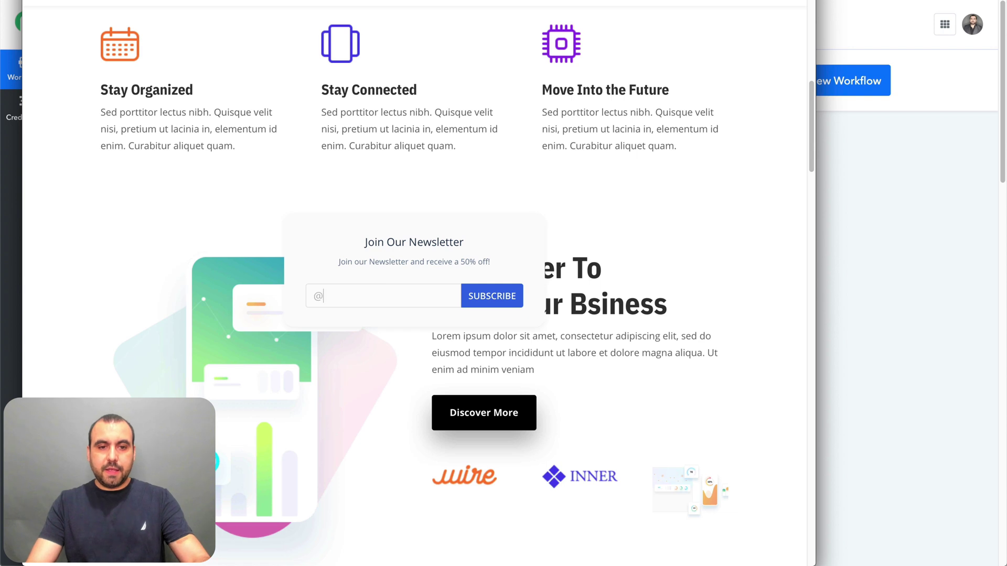
type("2")
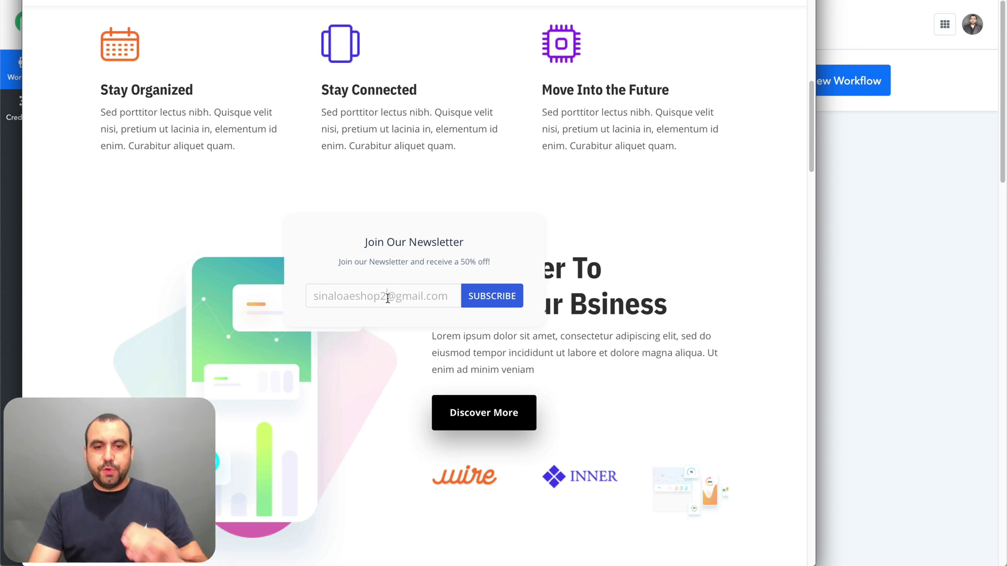
left_click(485, 300)
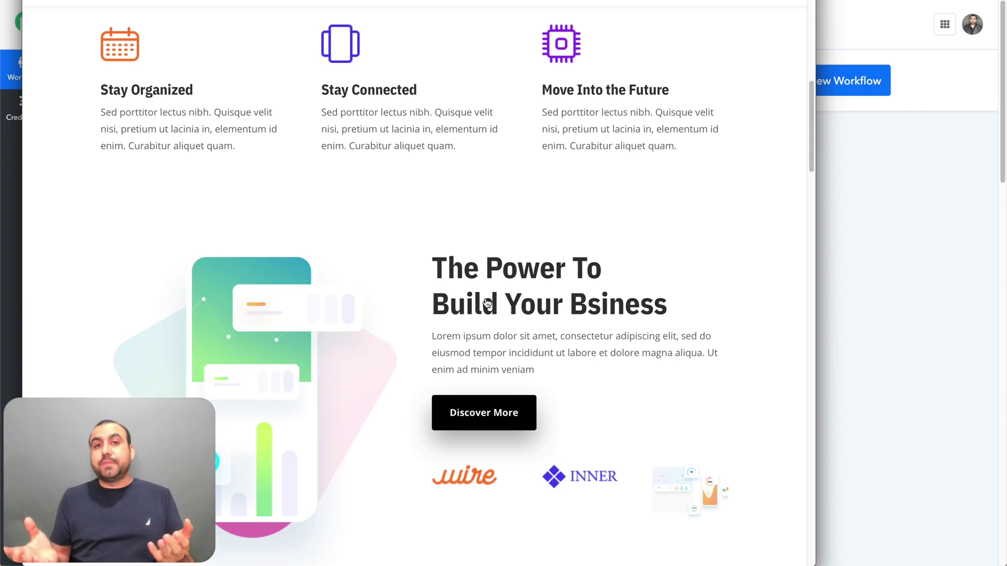
left_click(895, 195)
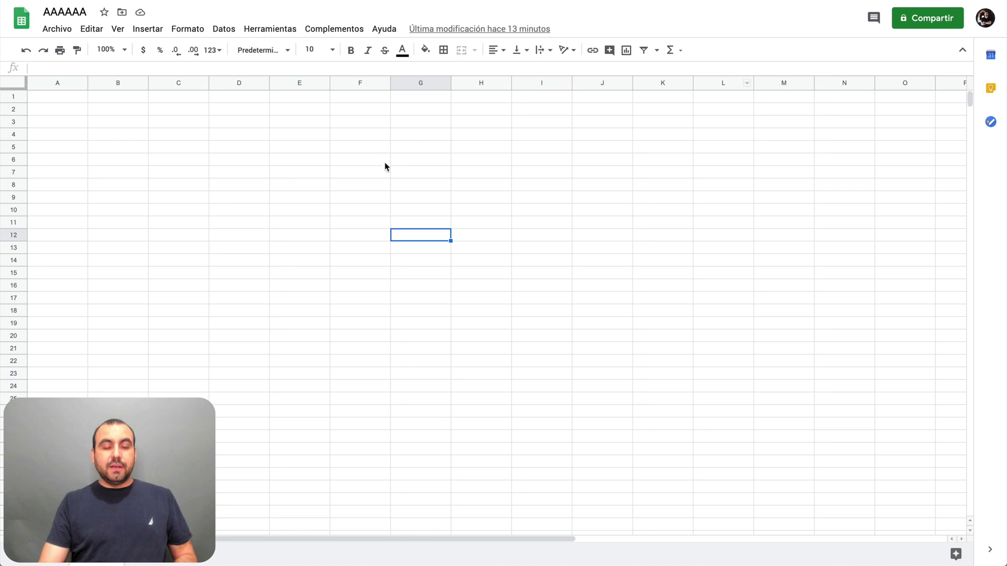
left_click(384, 168)
left_click(86, 101)
left_click(443, 205)
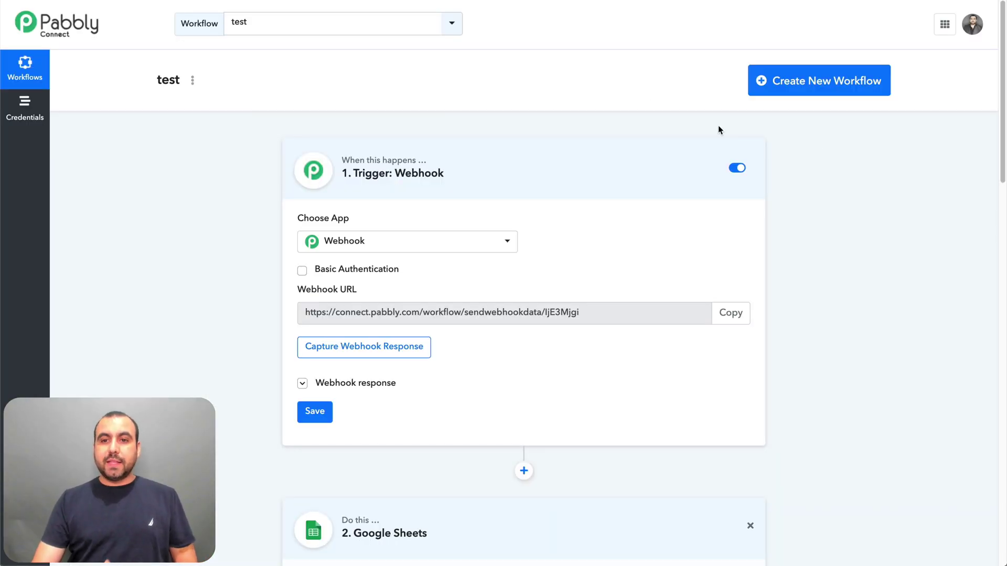
- Create a new workflow named test2 and bring up its trigger app list
left_click(831, 74)
type("test2")
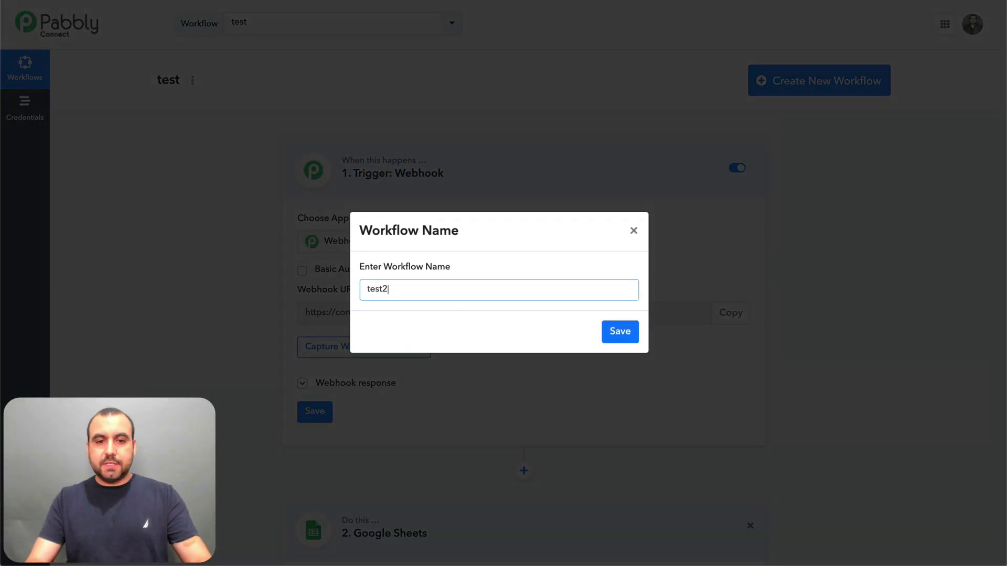
left_click(617, 332)
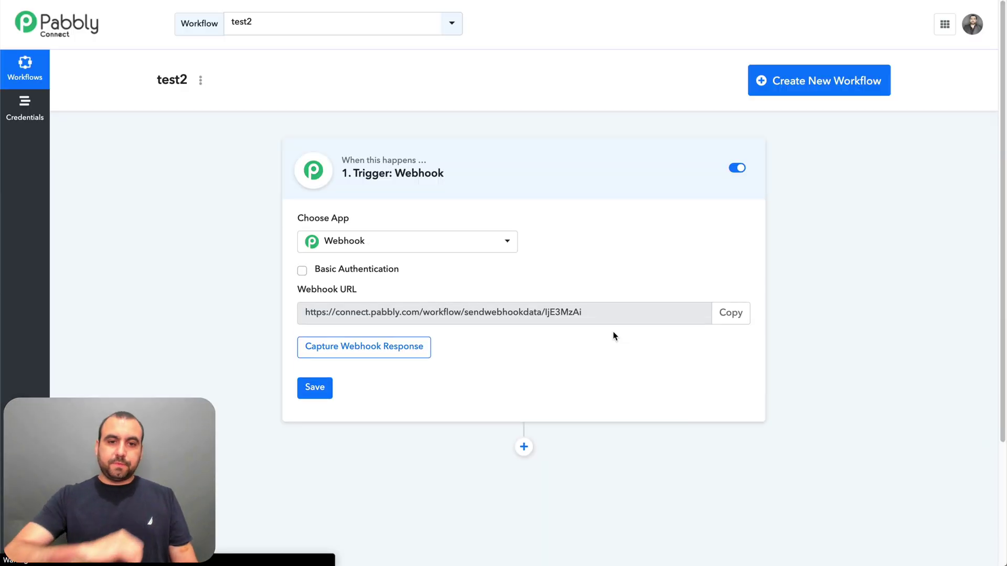
left_click(401, 246)
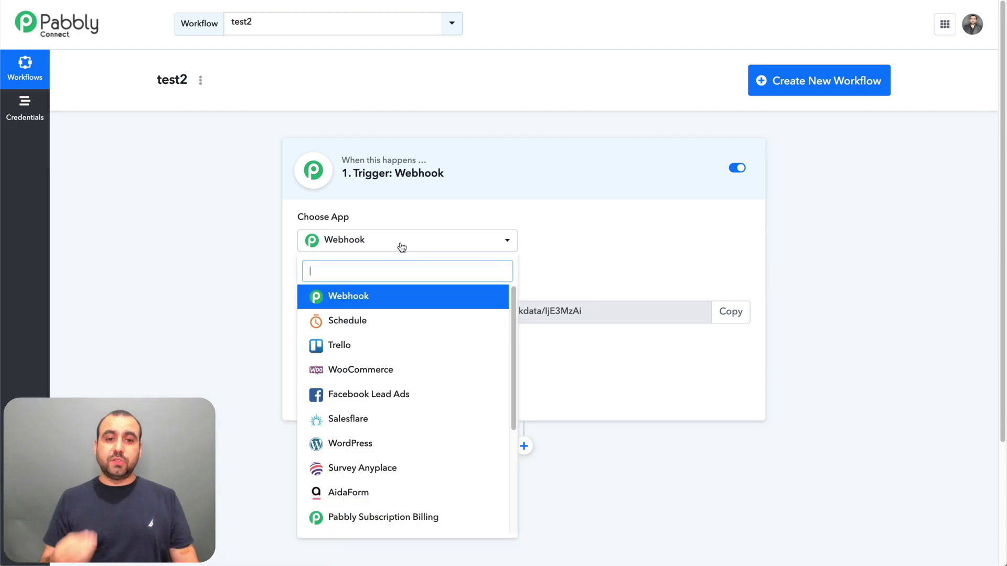
- Set the test2 trigger to WordPress with the New Post method
left_click(374, 444)
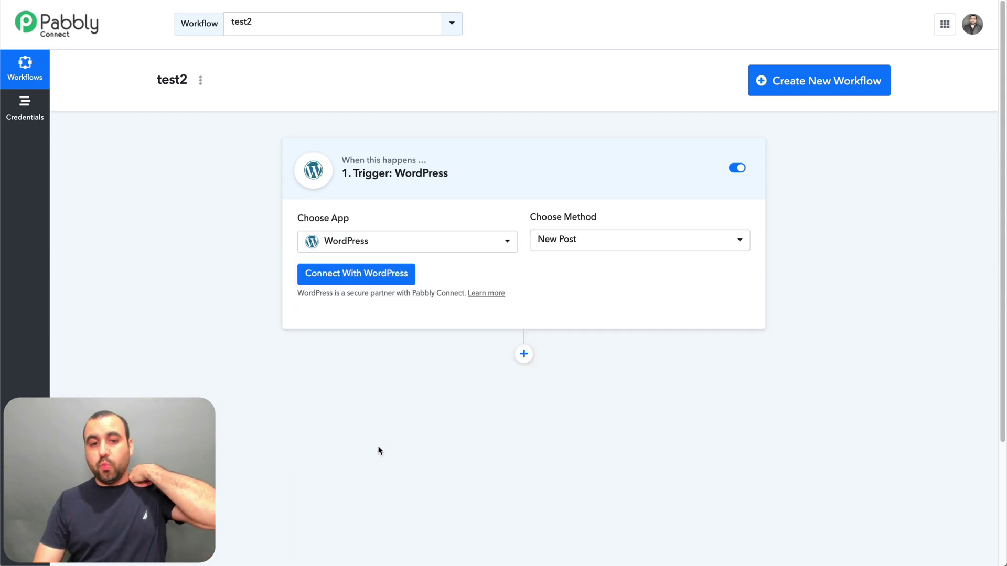
left_click(643, 248)
left_click(699, 316)
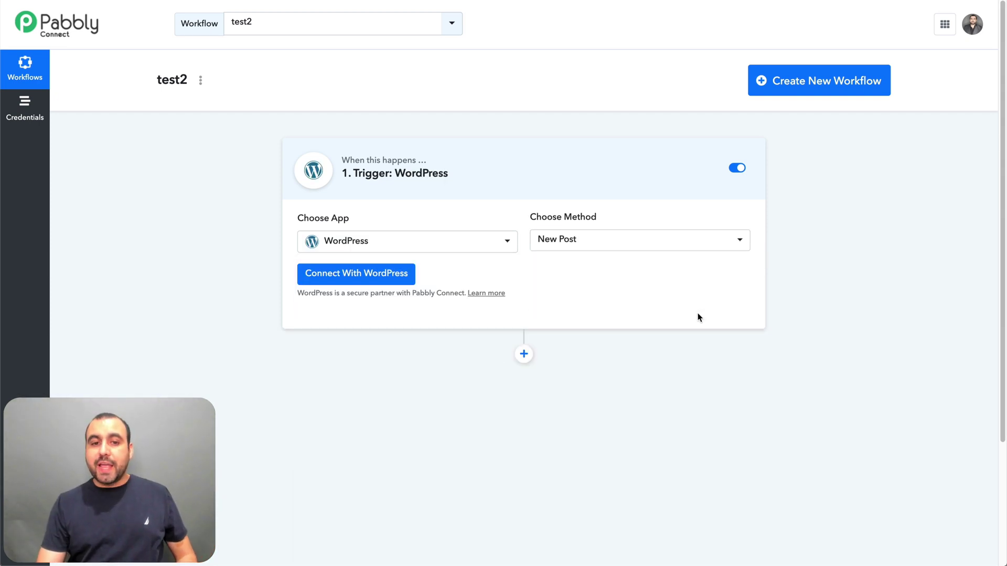
- Look over the WordPress API Key, Secret Key and Base URL fields, then cancel without saving
left_click(376, 281)
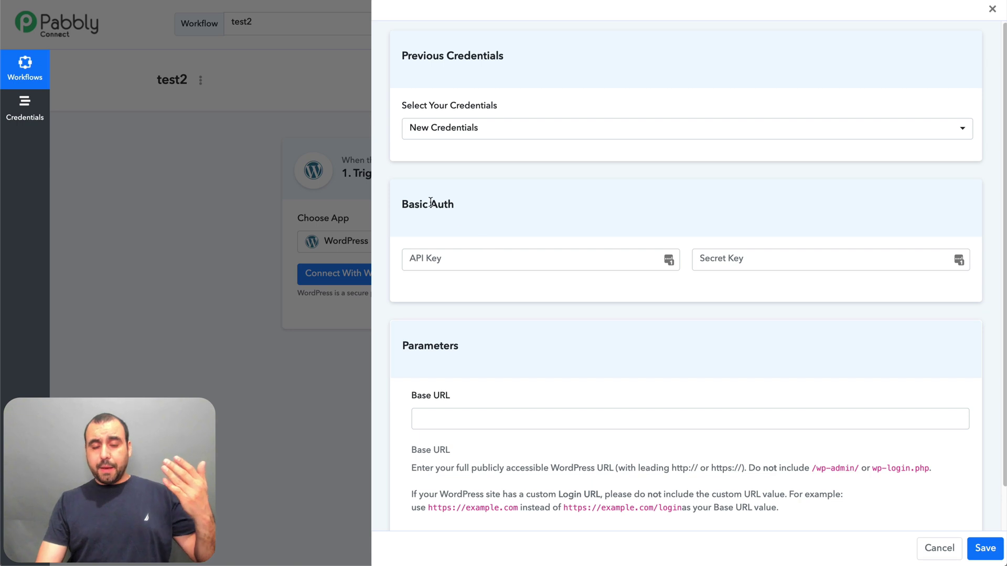
left_click(489, 264)
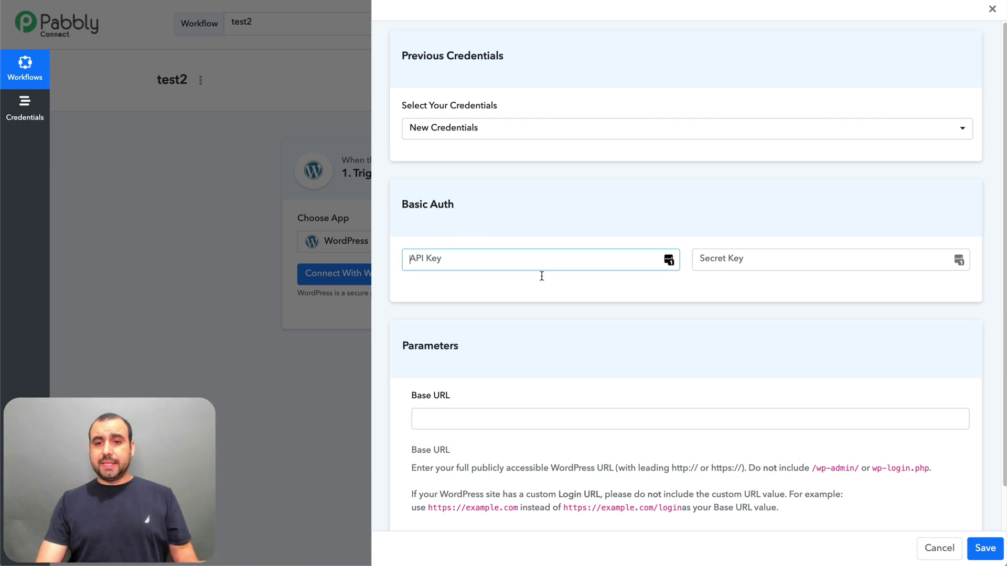
left_click(770, 261)
left_click(606, 383)
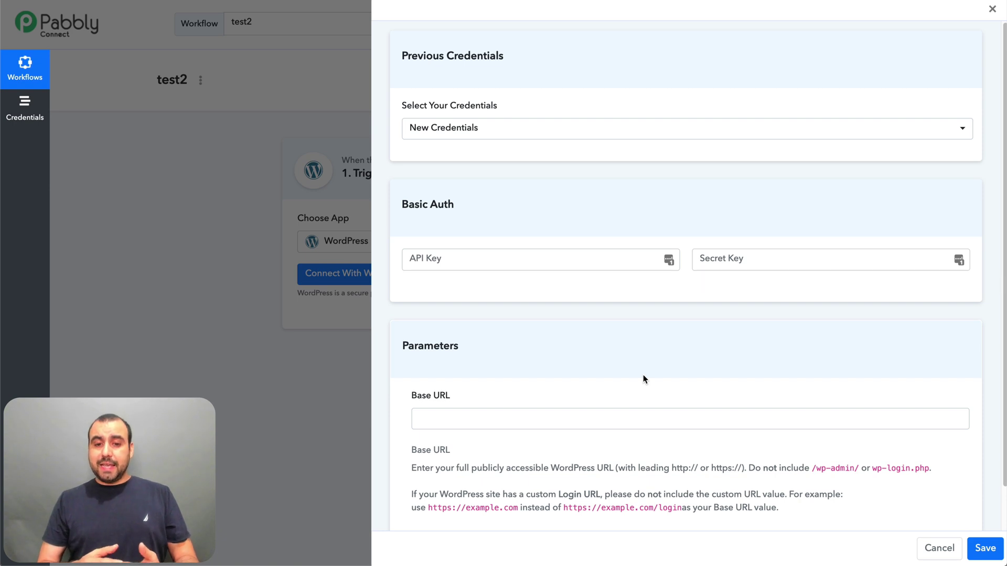
scroll(644, 376, "down", 1)
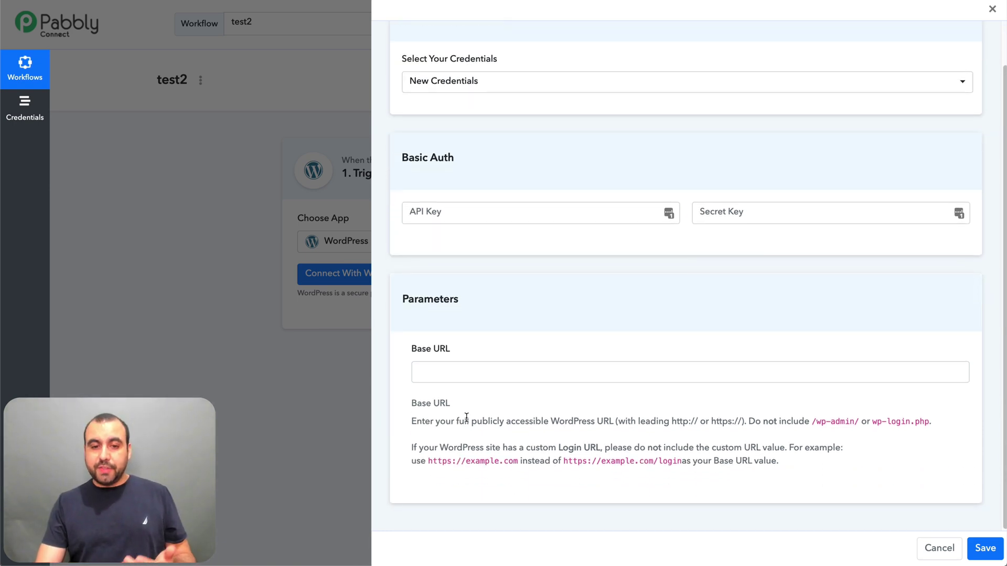
left_click_drag(452, 405, 629, 439)
left_click(699, 440)
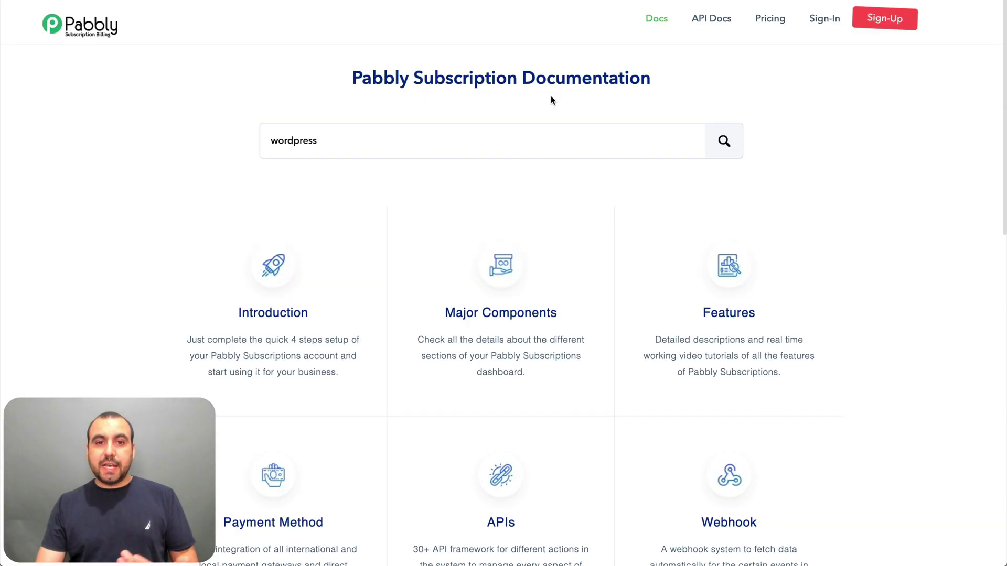
left_click(467, 142)
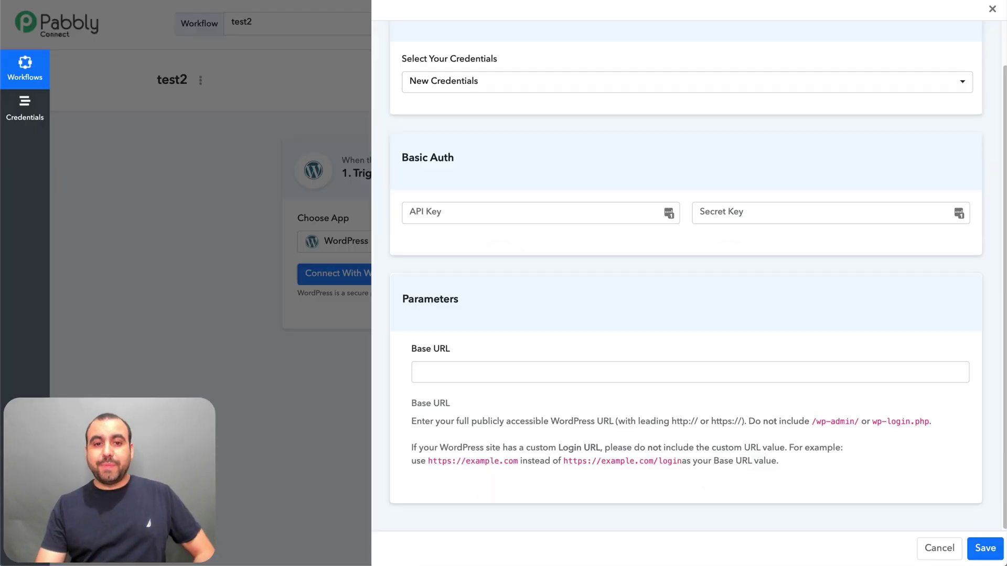
left_click(939, 548)
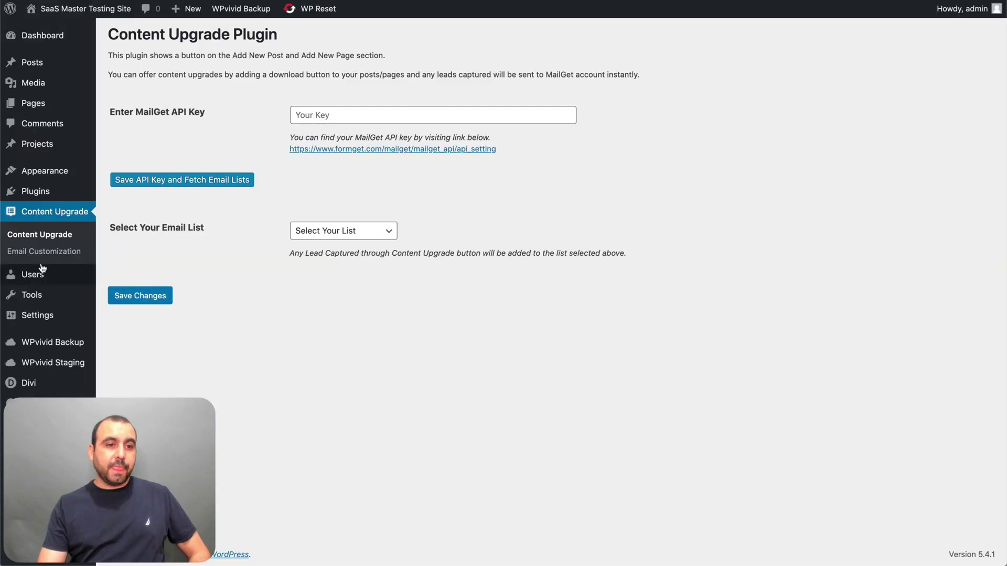
- Open Content Upgrade, then search the WordPress plugin directory for 'pabbly'
left_click(47, 236)
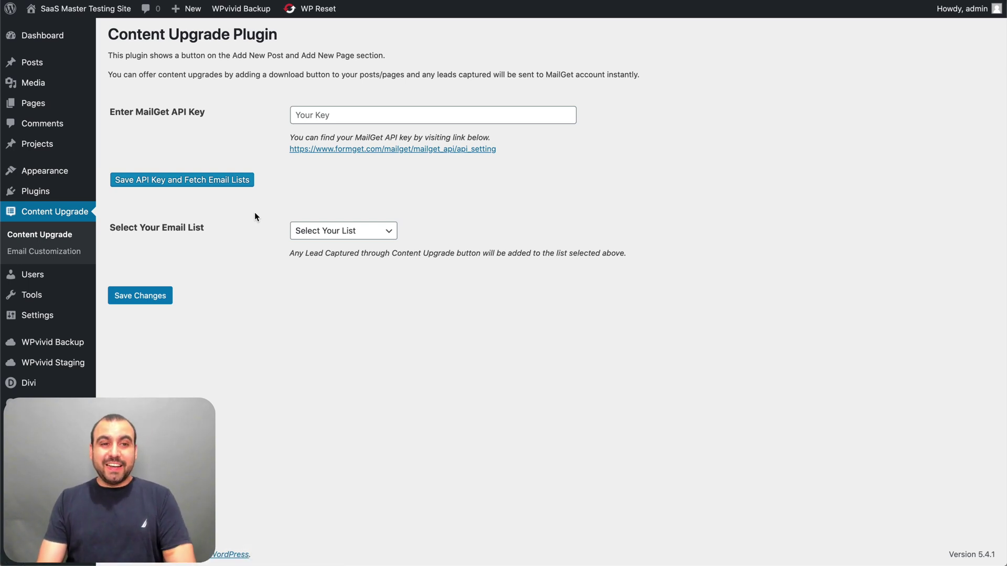
mouse_move(37, 193)
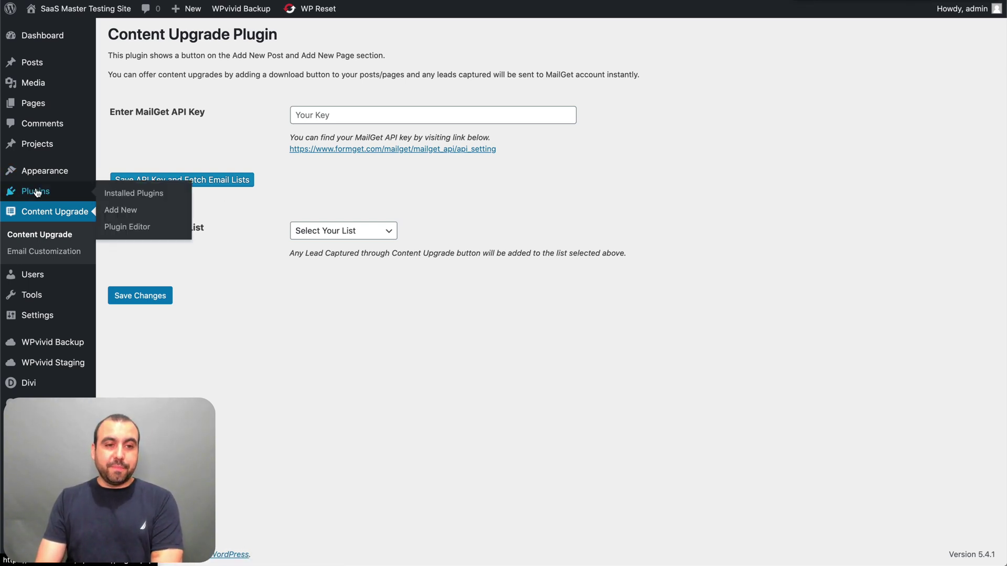
left_click(126, 213)
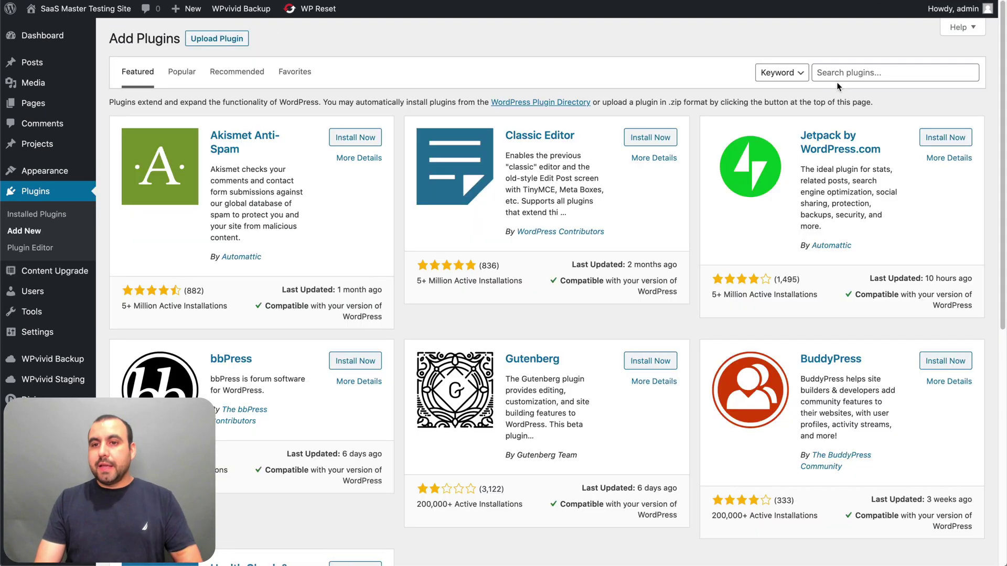
left_click(850, 76)
type("pabbly")
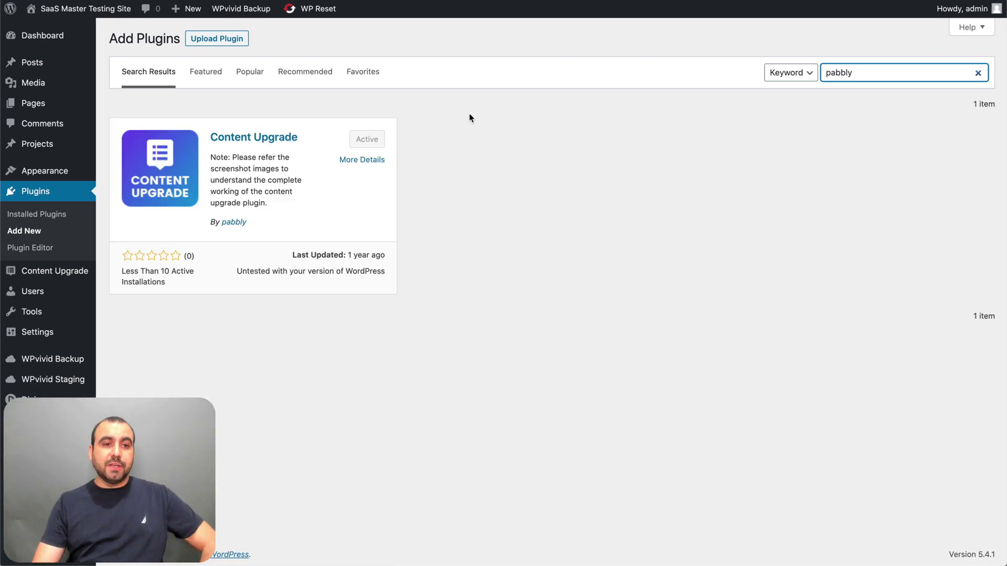
left_click_drag(247, 224, 221, 223)
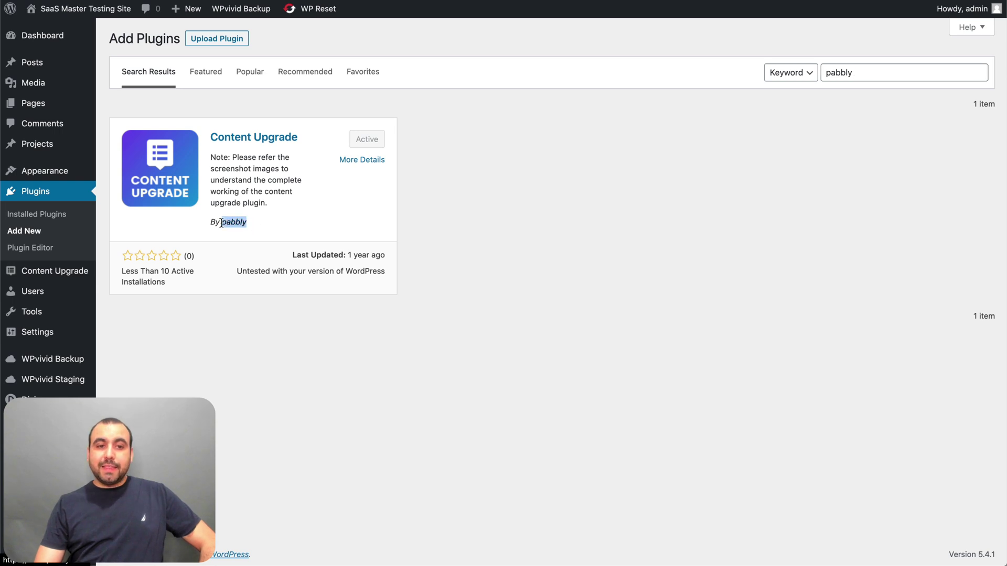
left_click(287, 227)
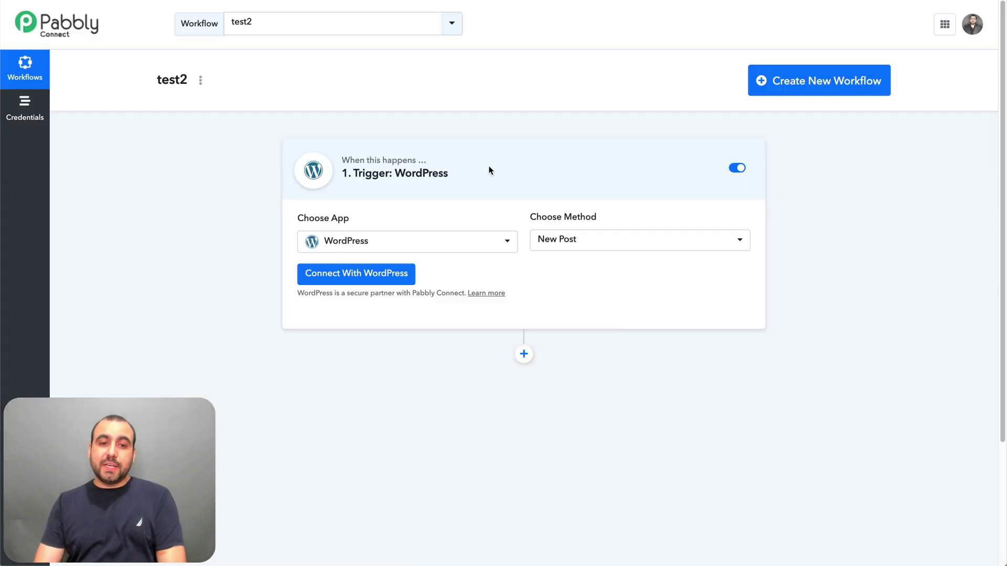
left_click(445, 243)
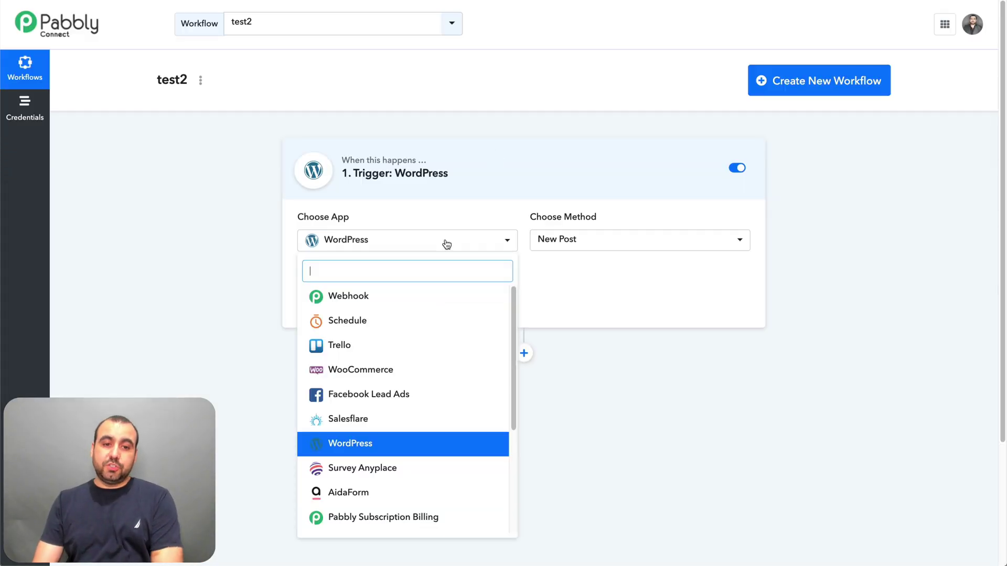
left_click(440, 322)
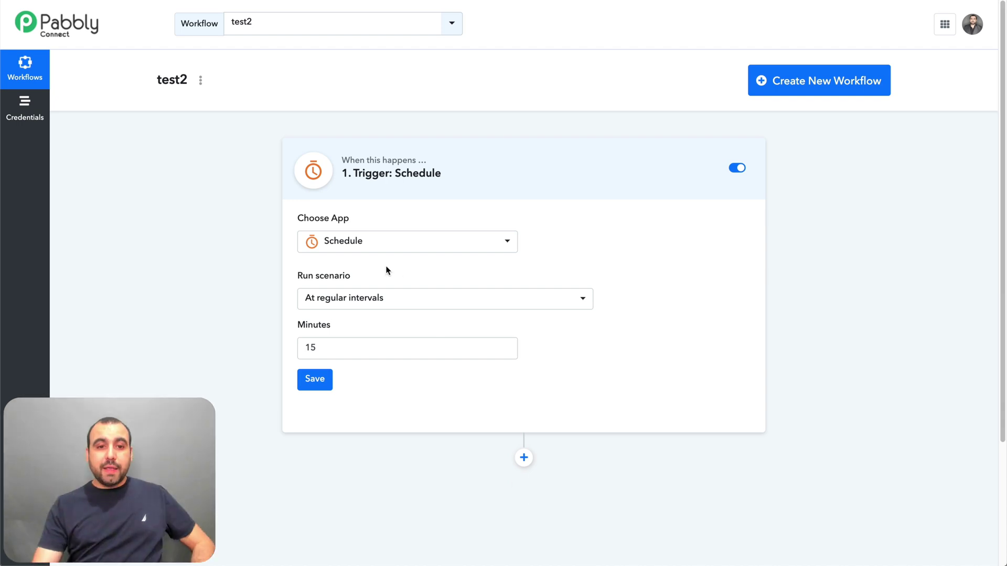
left_click(373, 248)
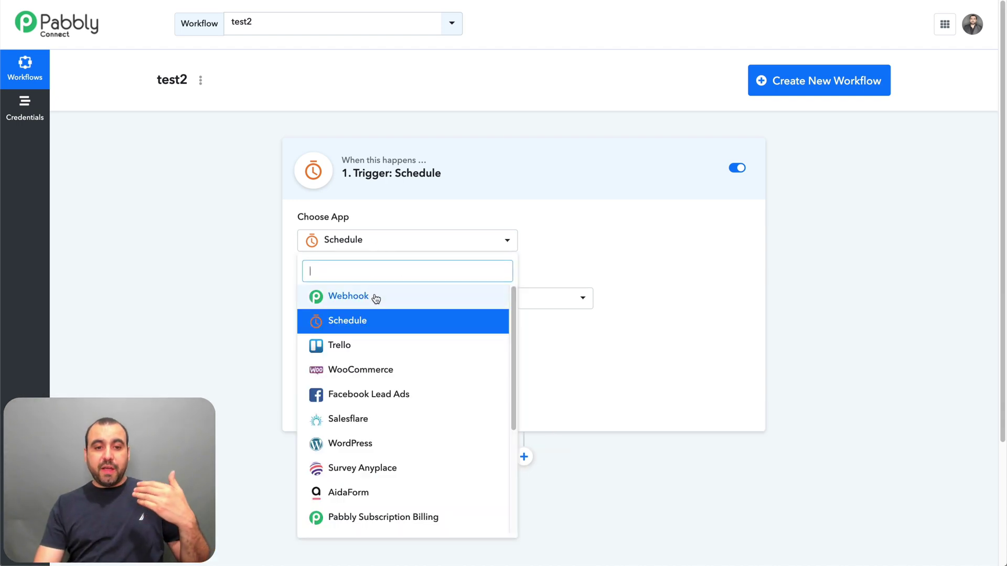
left_click(397, 394)
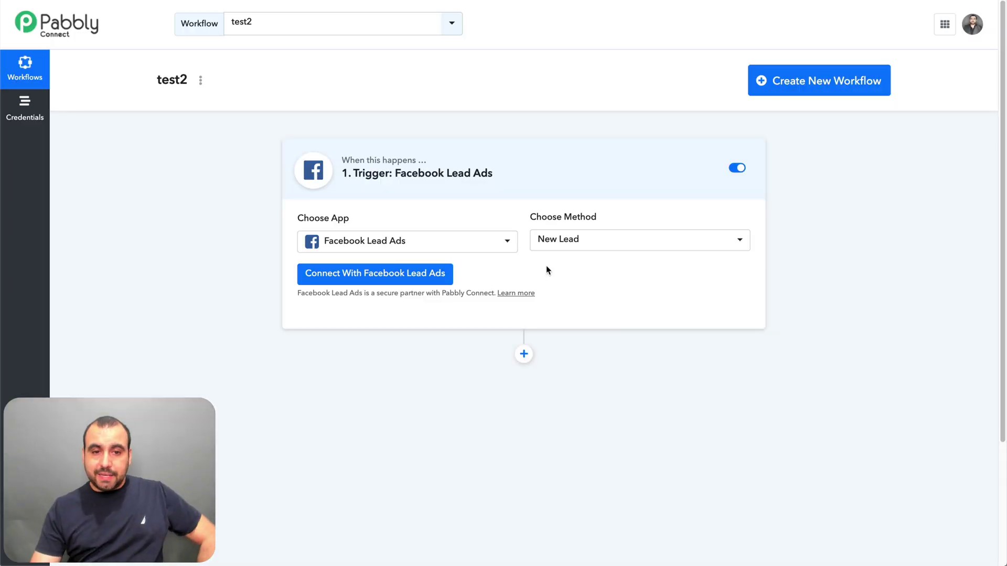
left_click(524, 355)
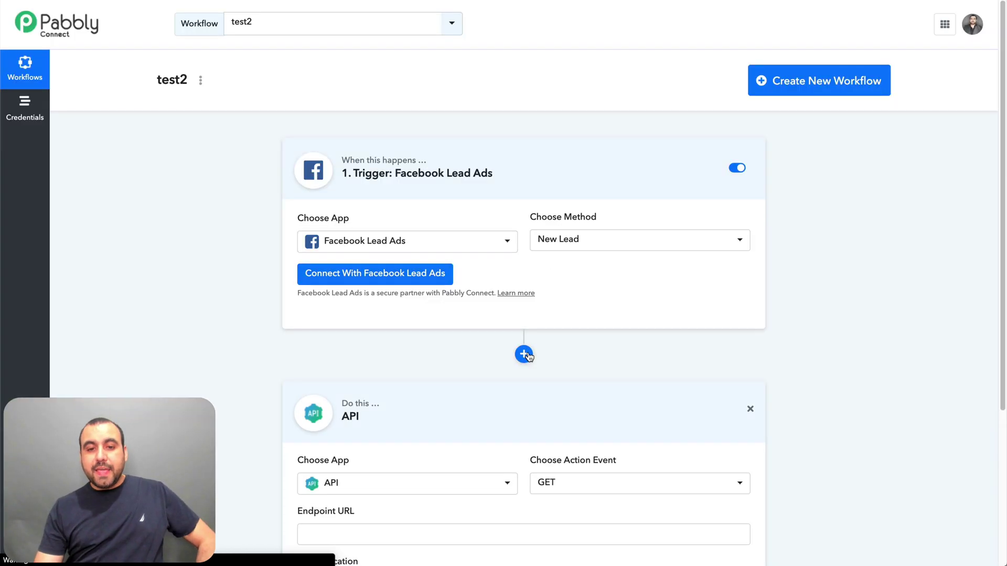
scroll(528, 356, "down", 5)
left_click(451, 272)
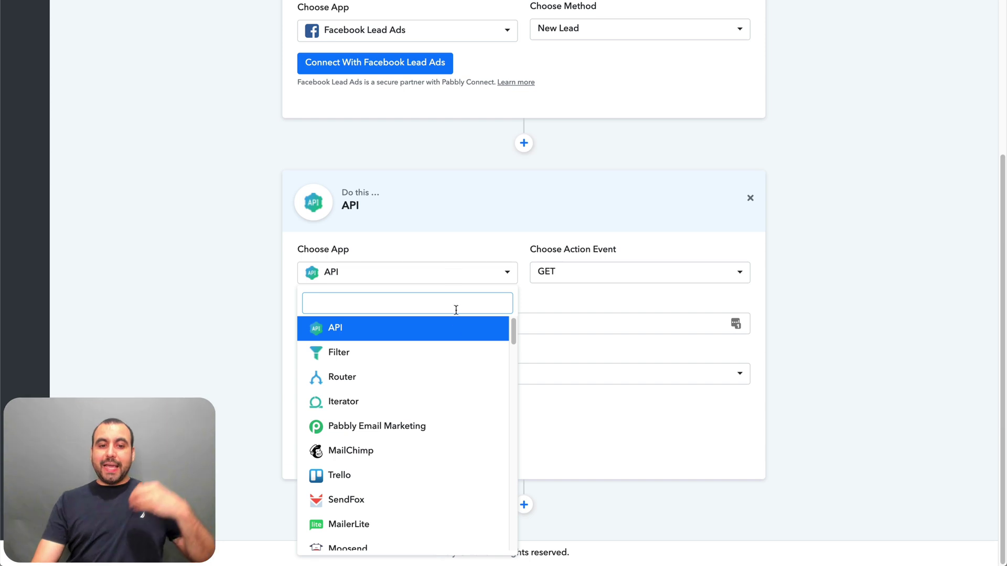
scroll(445, 351, "down", 2)
scroll(445, 351, "up", 1)
scroll(446, 350, "up", 2)
scroll(445, 351, "down", 4)
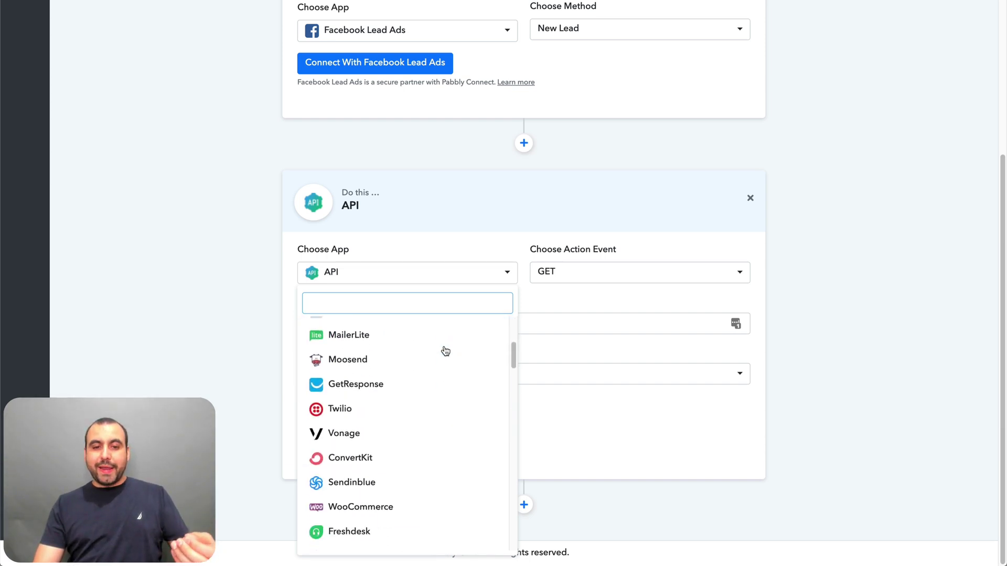
scroll(445, 351, "down", 2)
type("sch")
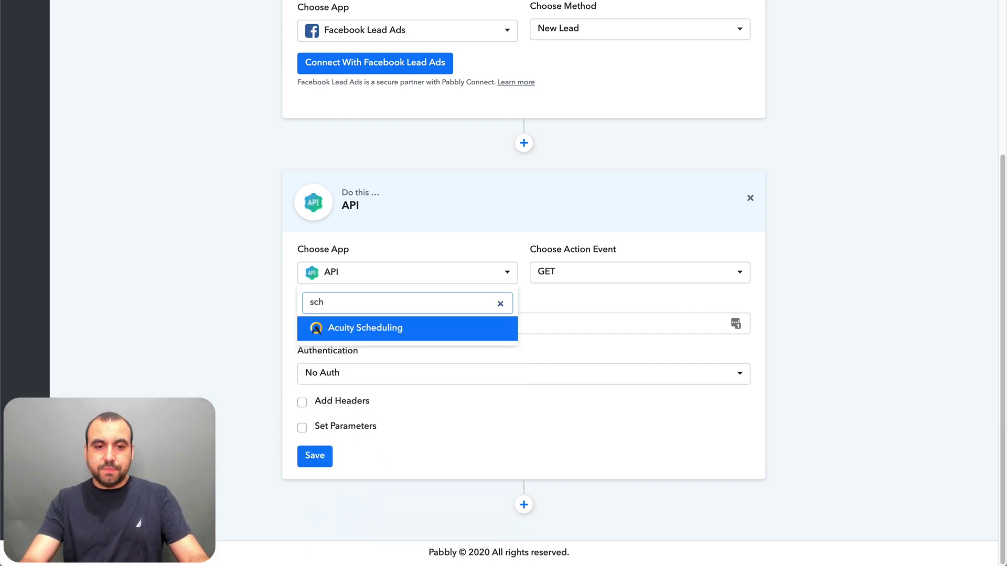
key("BackSpace")
key("BackSpace")
key("BackSpace")
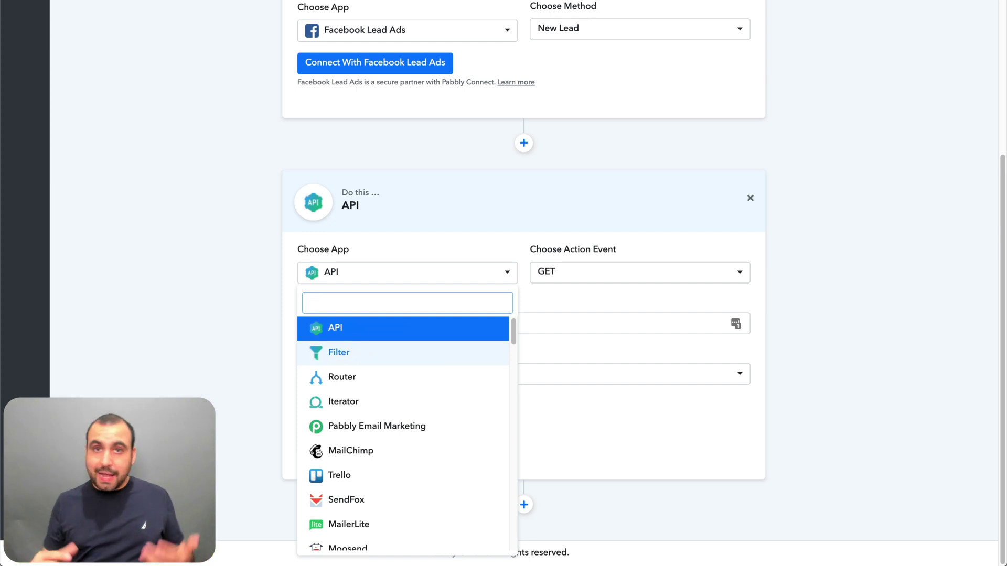
left_click(640, 184)
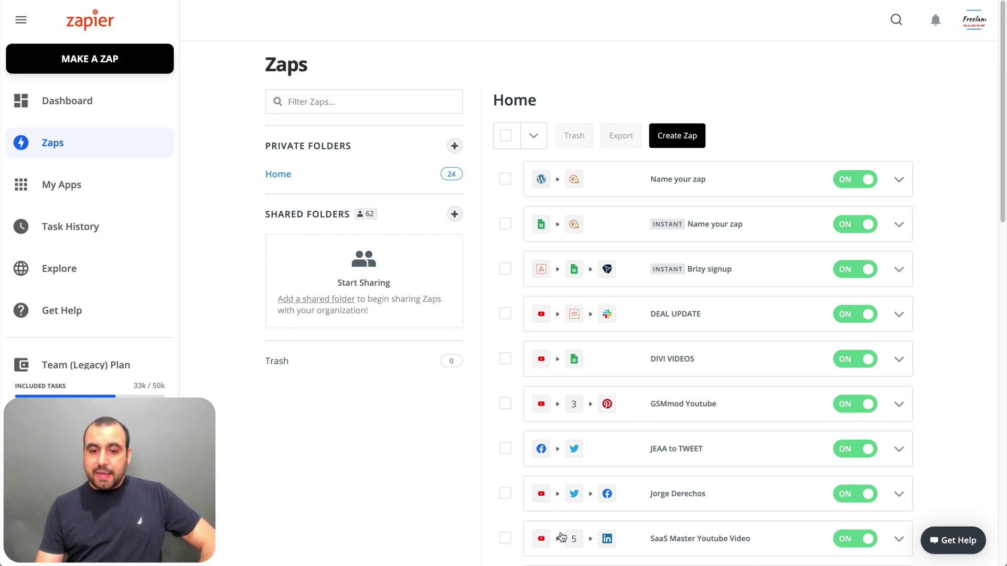
- Open the SaaS Master Youtube Video zap and check its Delay For step, keeping Minutes
left_click(692, 544)
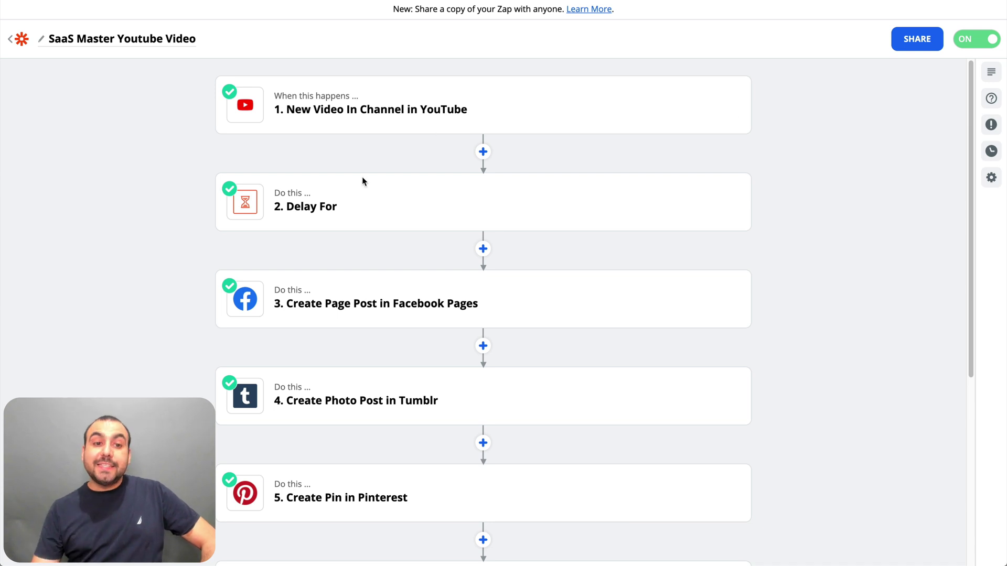
left_click(318, 214)
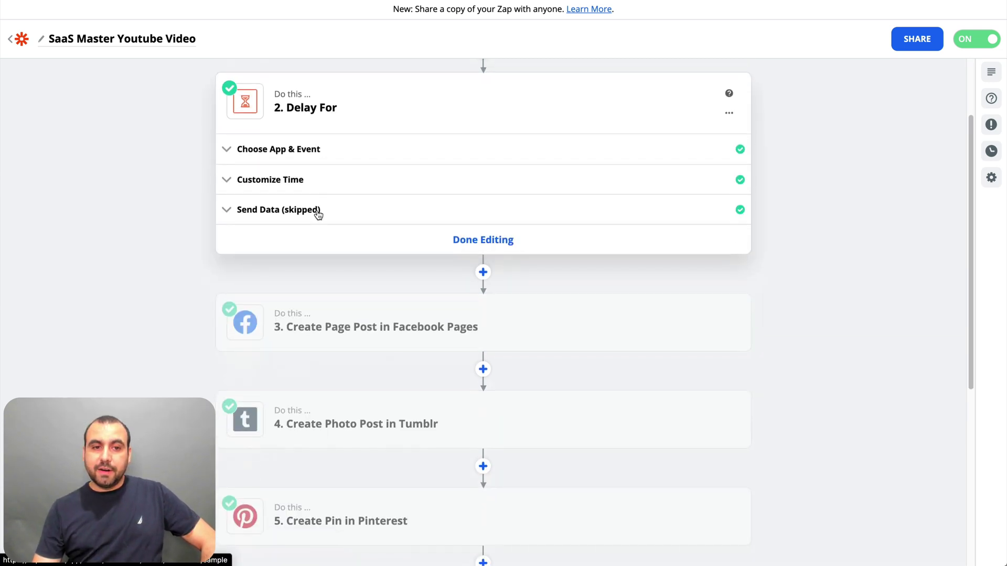
left_click(267, 152)
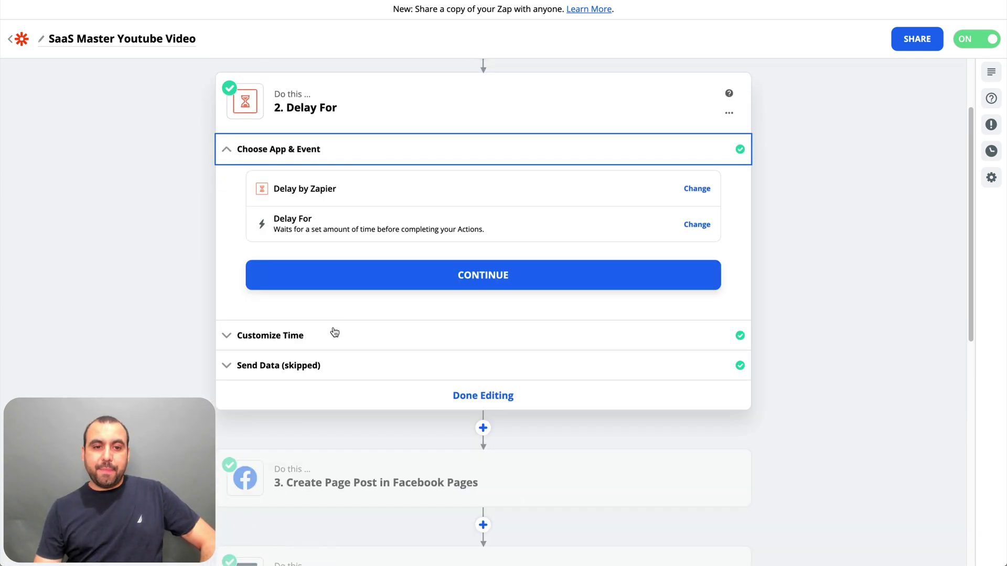
left_click(333, 336)
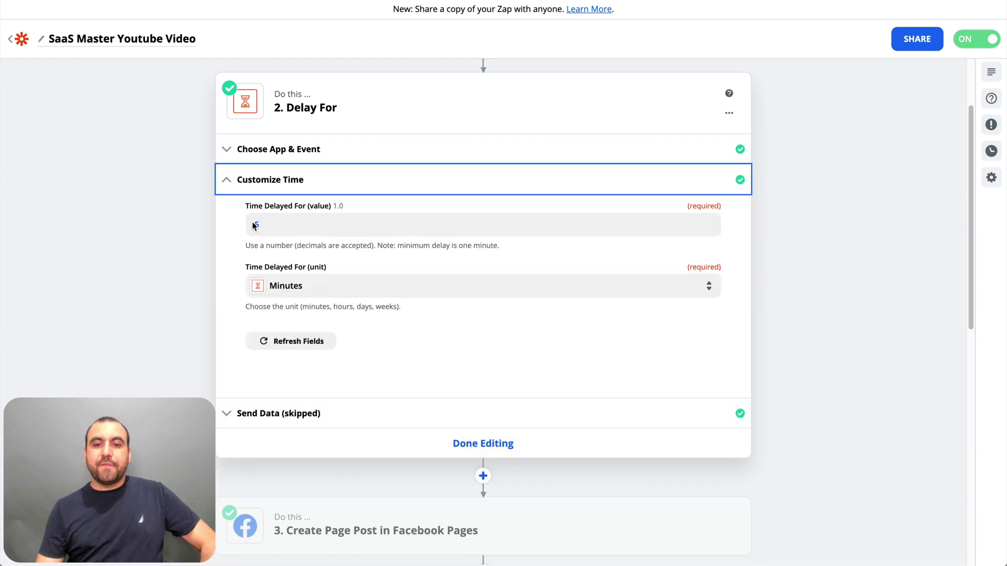
left_click(334, 289)
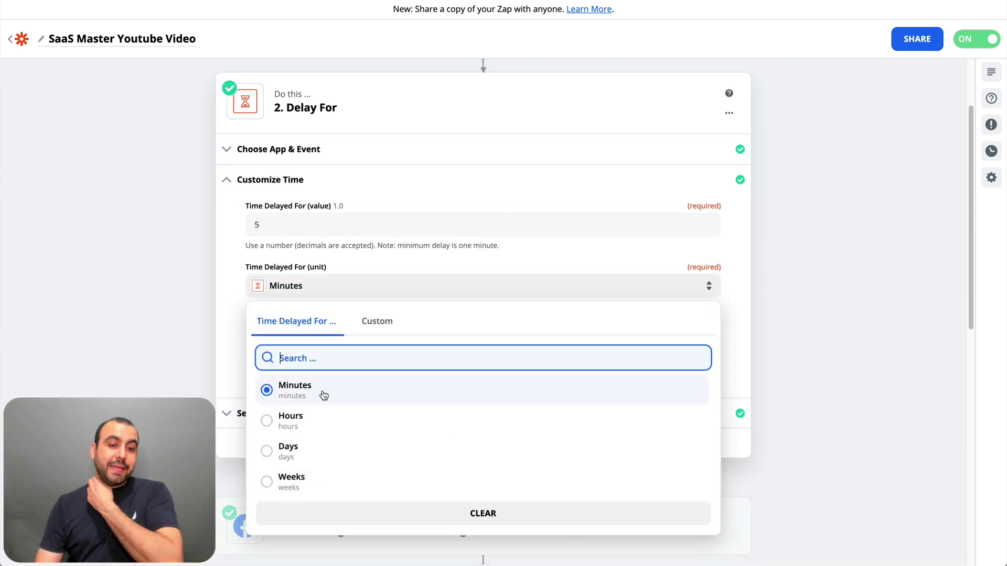
left_click(188, 303)
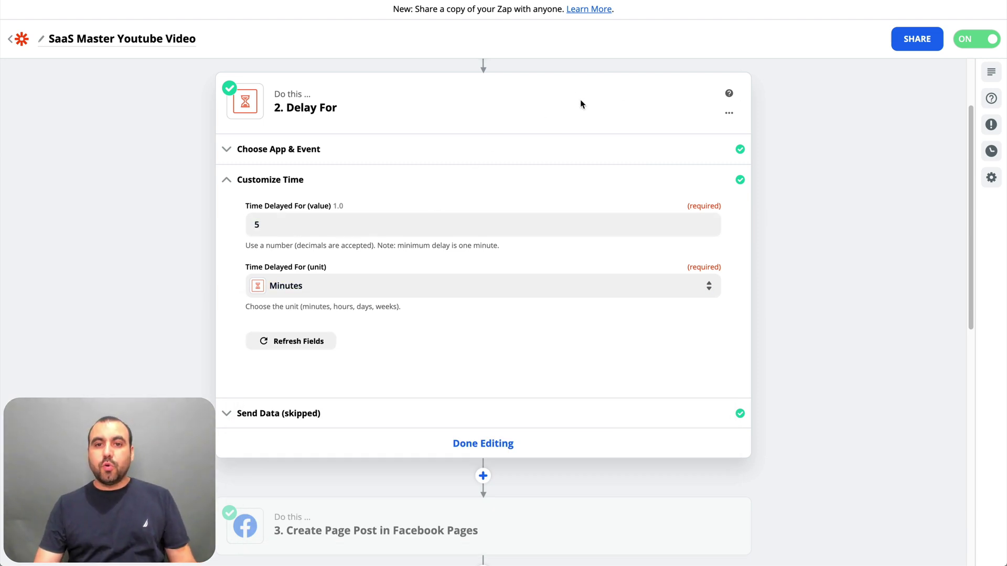
left_click(481, 443)
- Review the zap's full sequence of steps from top to bottom
scroll(533, 442, "up", 2)
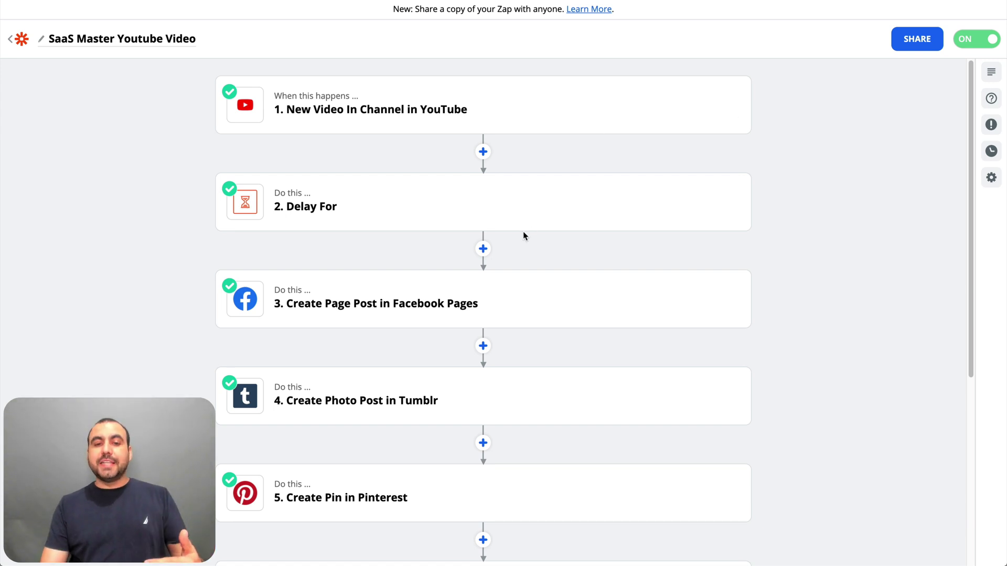
scroll(523, 234, "down", 2)
scroll(523, 236, "down", 1)
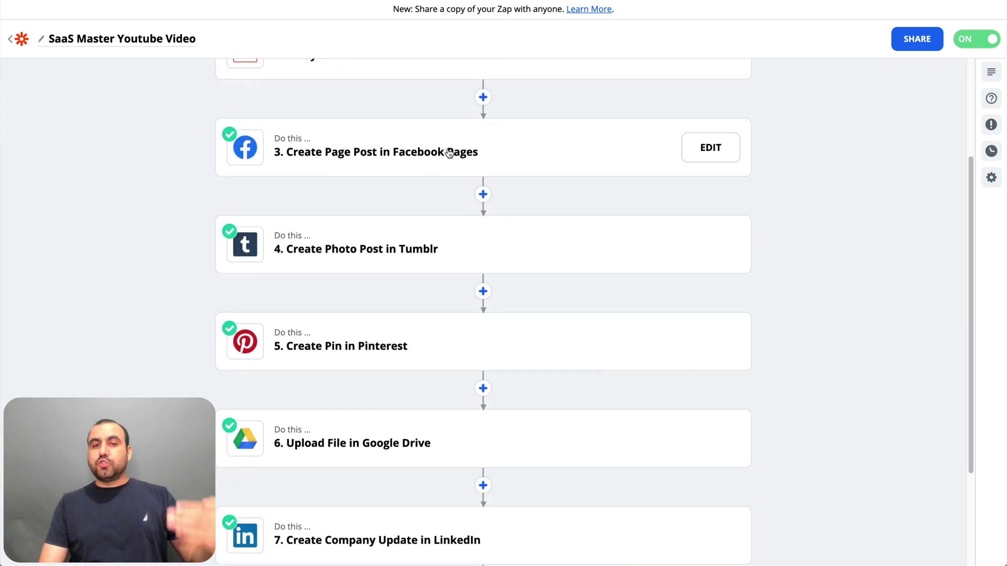
scroll(445, 149, "down", 1)
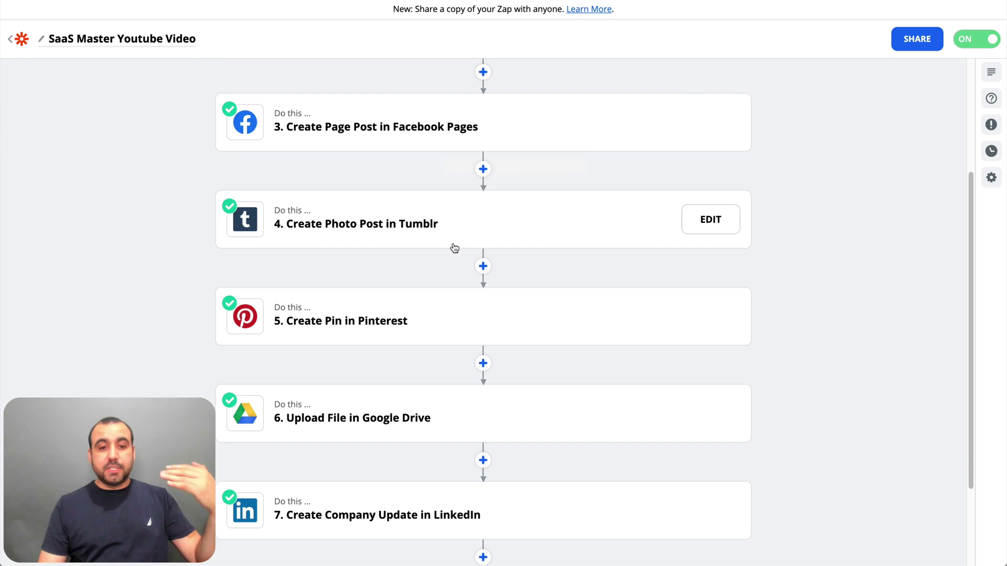
scroll(466, 320, "down", 2)
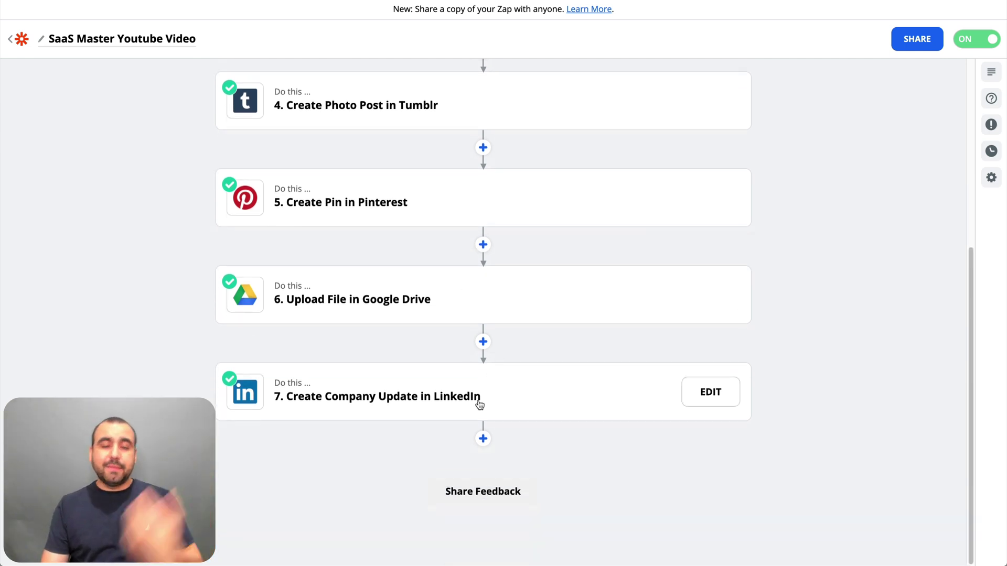
scroll(478, 407, "up", 5)
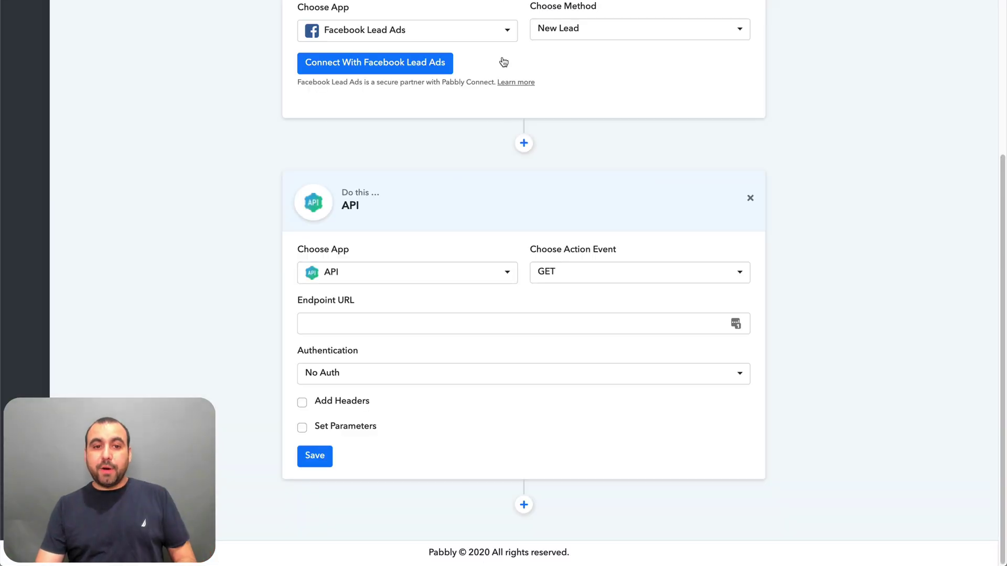
scroll(505, 167, "up", 4)
scroll(533, 204, "down", 3)
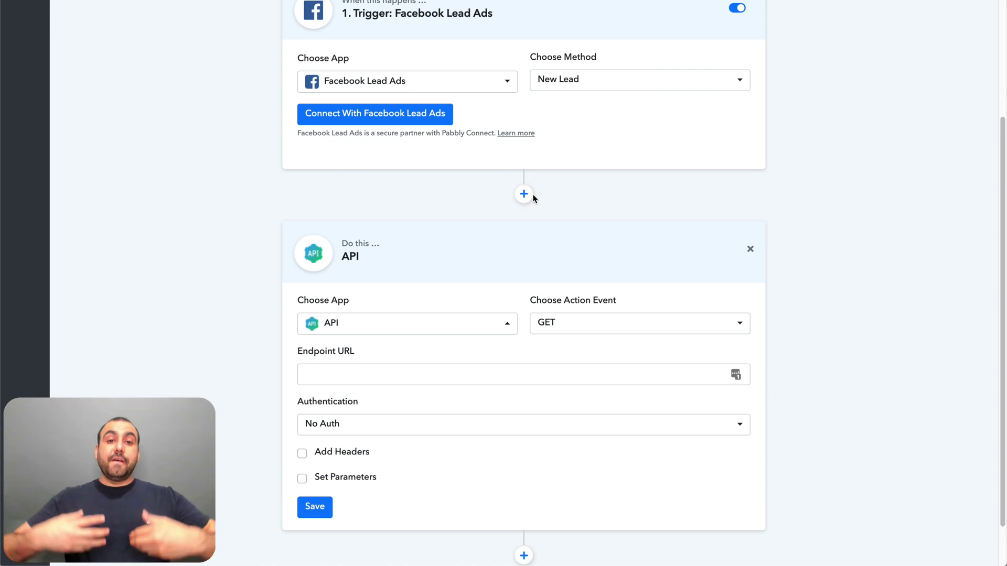
- Set the action step's app to Facebook Pages after searching 'face'
left_click(499, 330)
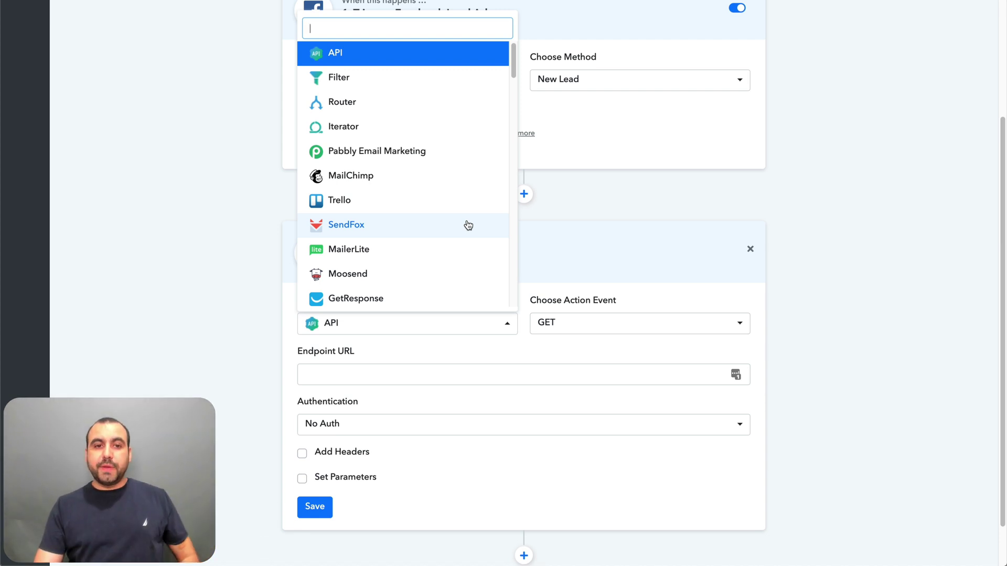
scroll(468, 225, "down", 2)
scroll(469, 225, "up", 2)
type("face")
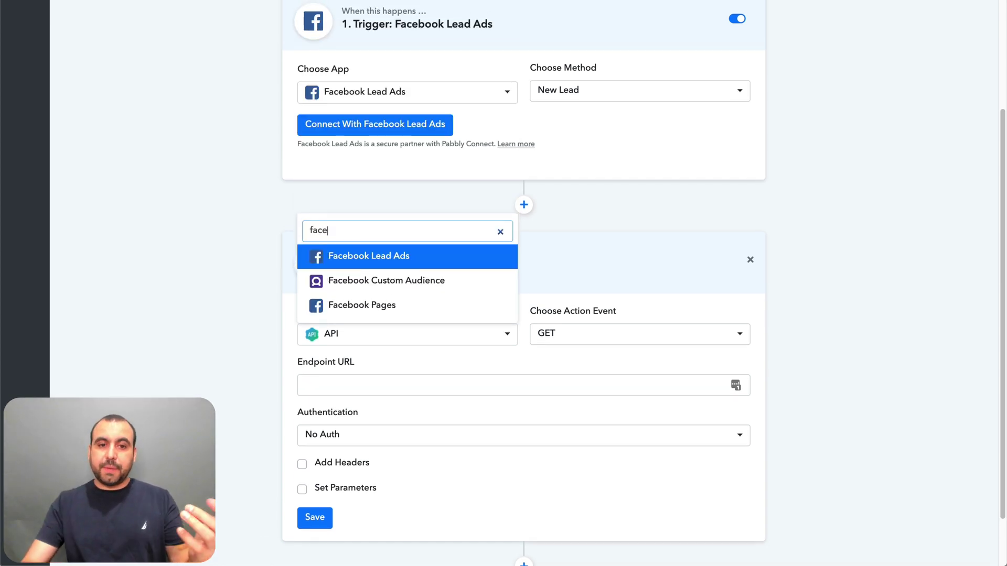
left_click(346, 311)
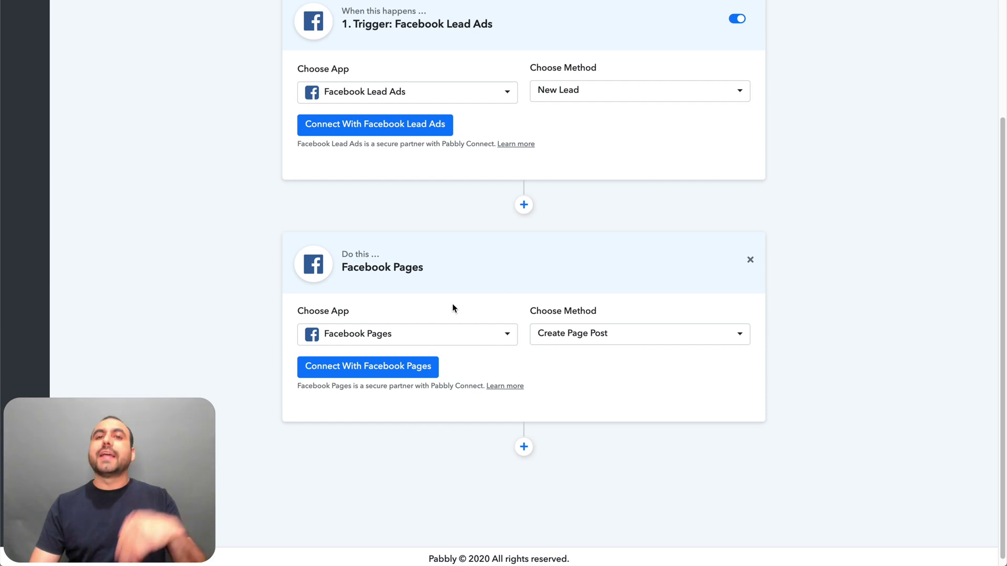
- Switch the action app to LinkedIn and view its Share Simple Text method
left_click(423, 330)
type("twi")
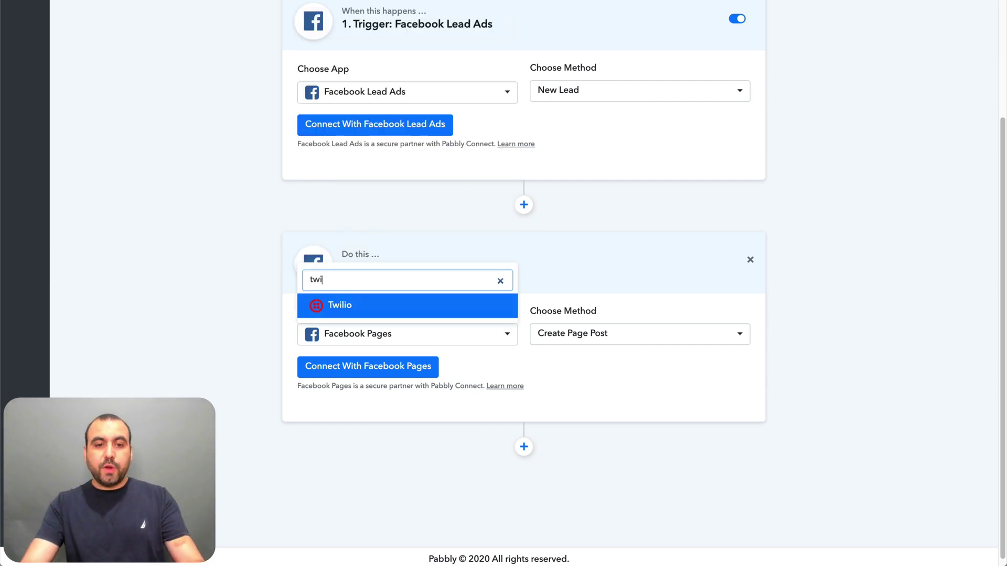
key("BackSpace")
key("BackSpace")
key("BackSpace")
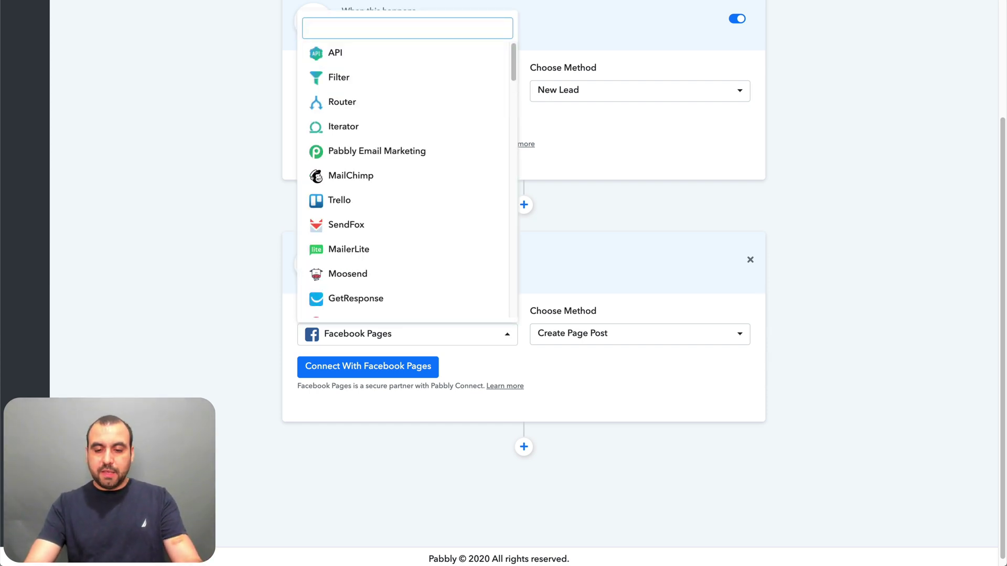
type("link")
left_click(408, 315)
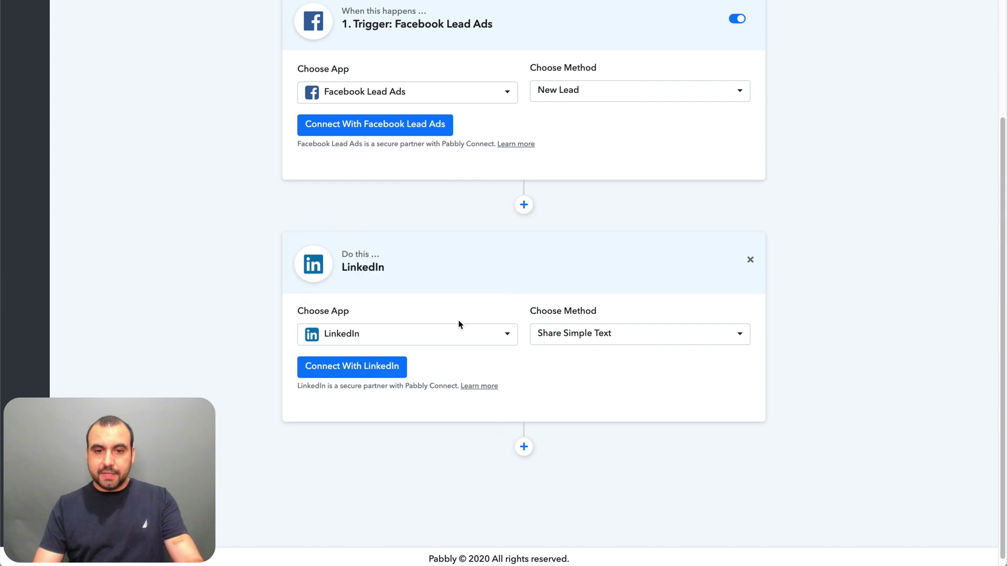
left_click(607, 340)
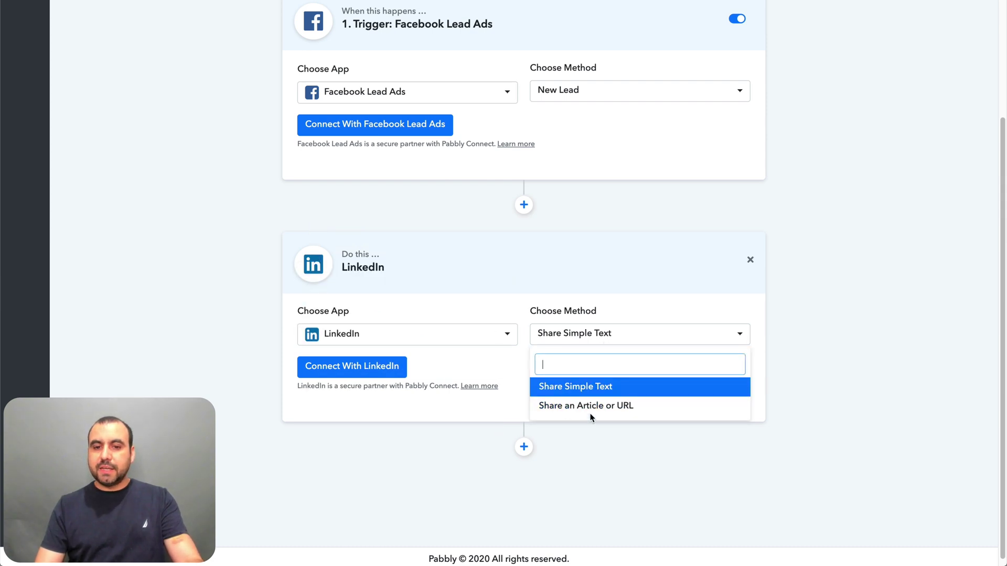
- Search the app list for 'tu' and 'pin', find no matches, and keep LinkedIn
left_click(373, 336)
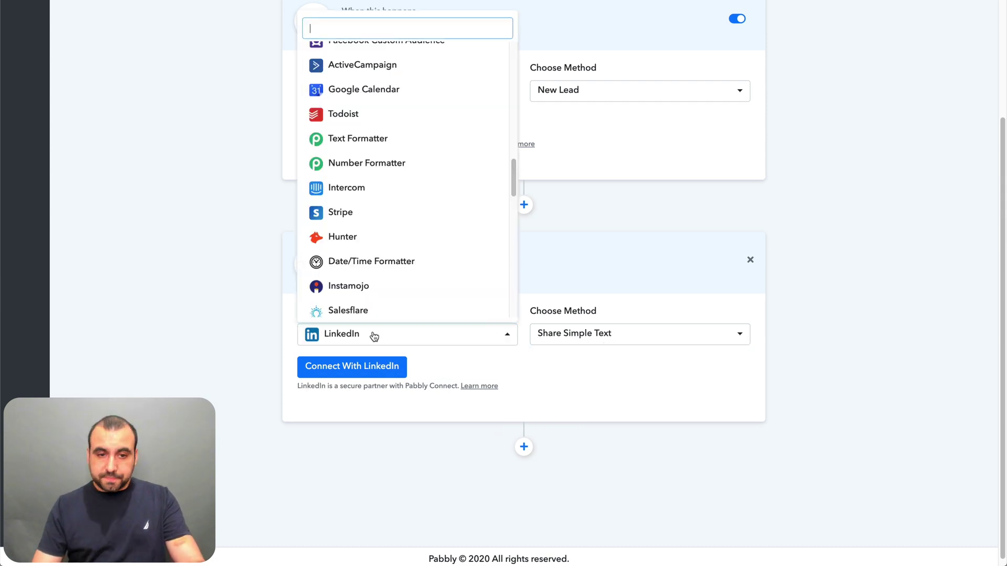
type("tu")
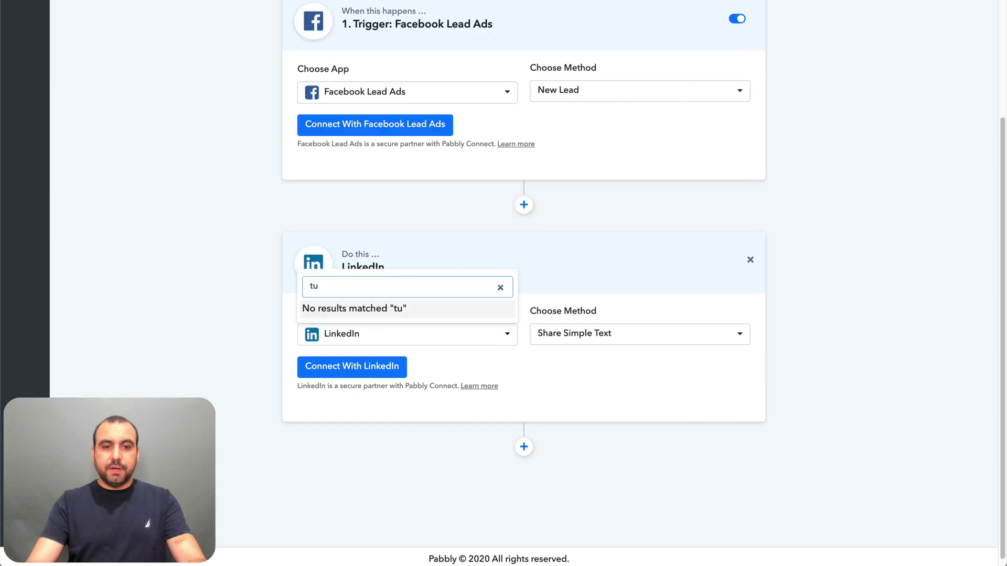
key("BackSpace")
key("BackSpace")
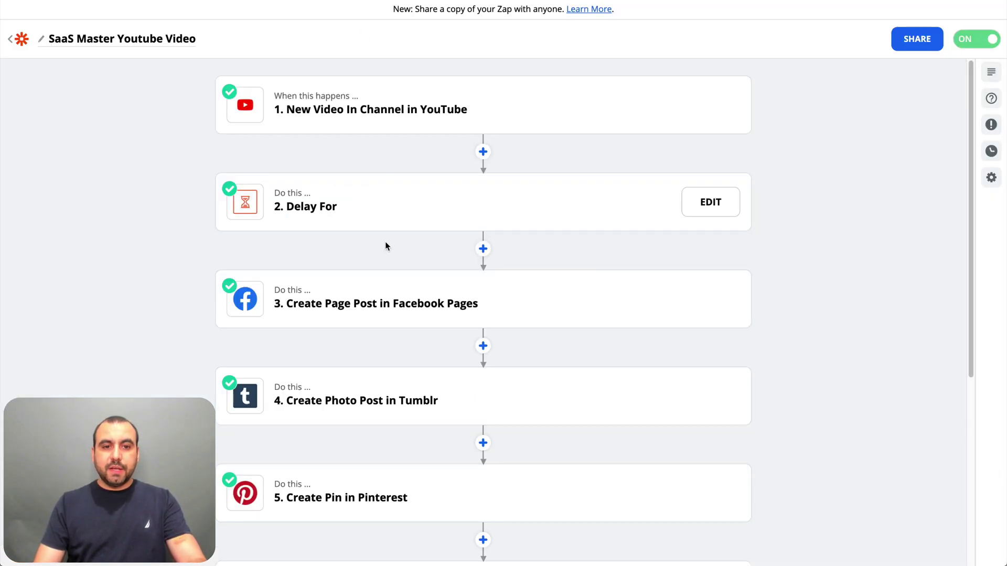
scroll(385, 242, "down", 5)
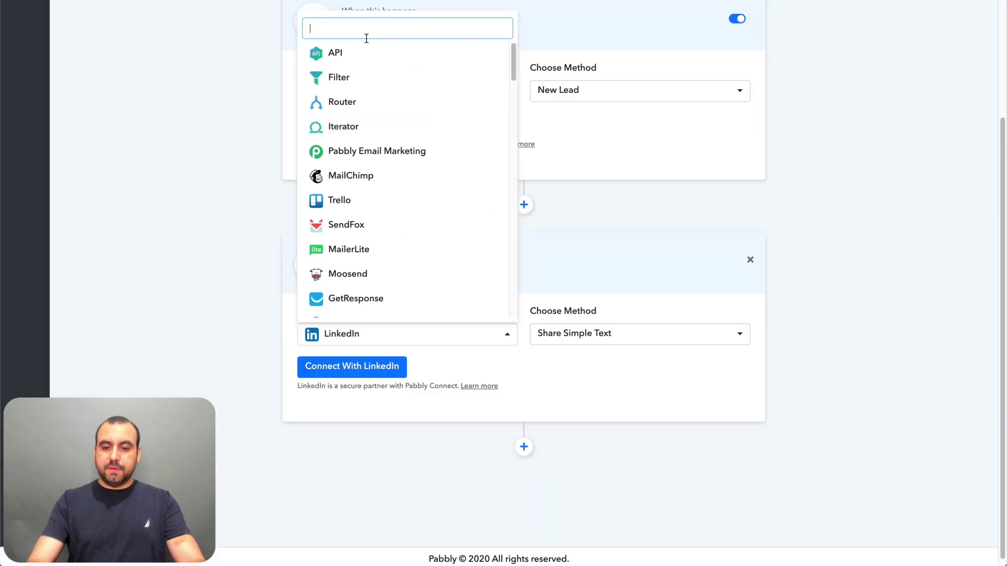
type("pin")
key("BackSpace")
key("BackSpace")
key("BackSpace")
key("BackSpace")
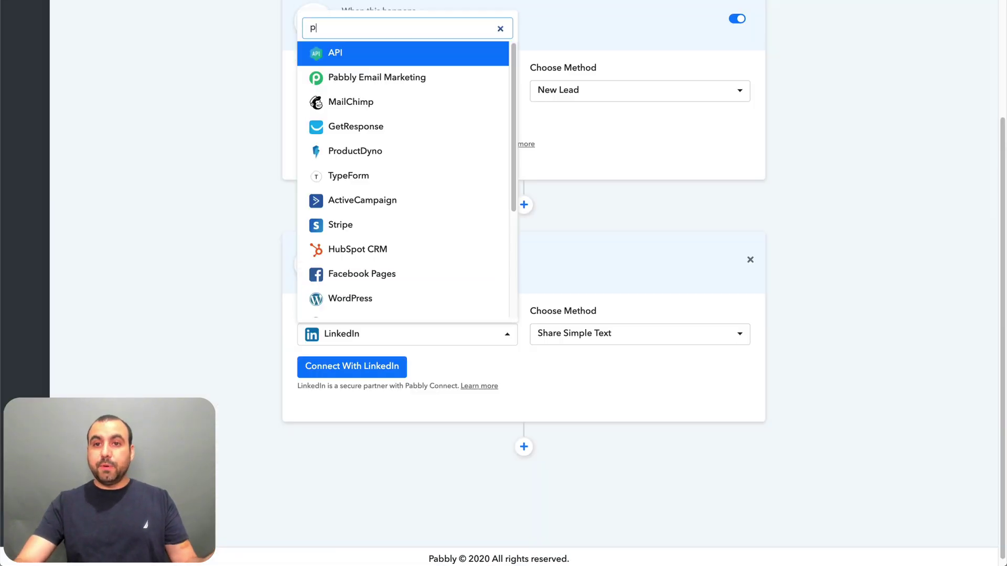
left_click(820, 219)
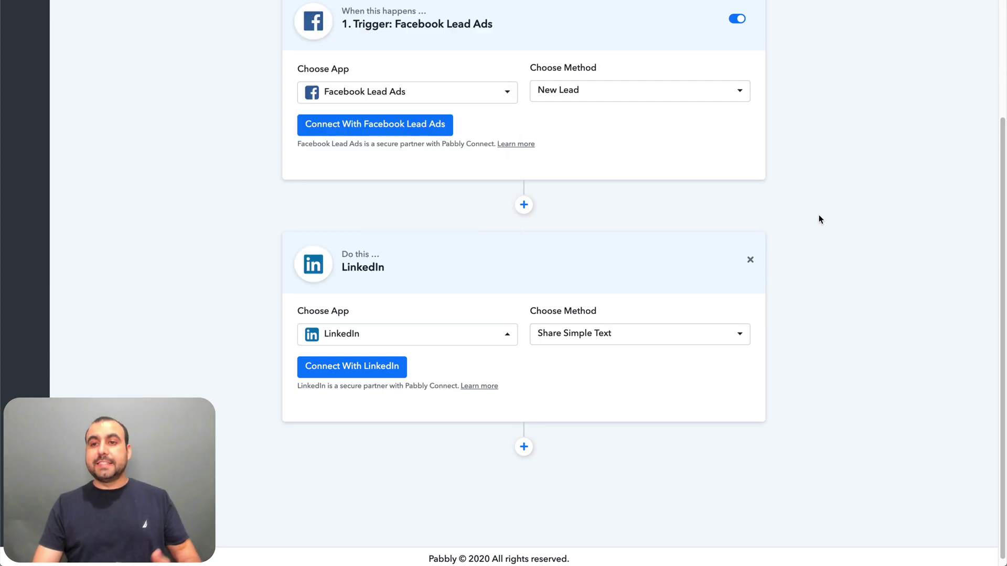
scroll(819, 218, "up", 3)
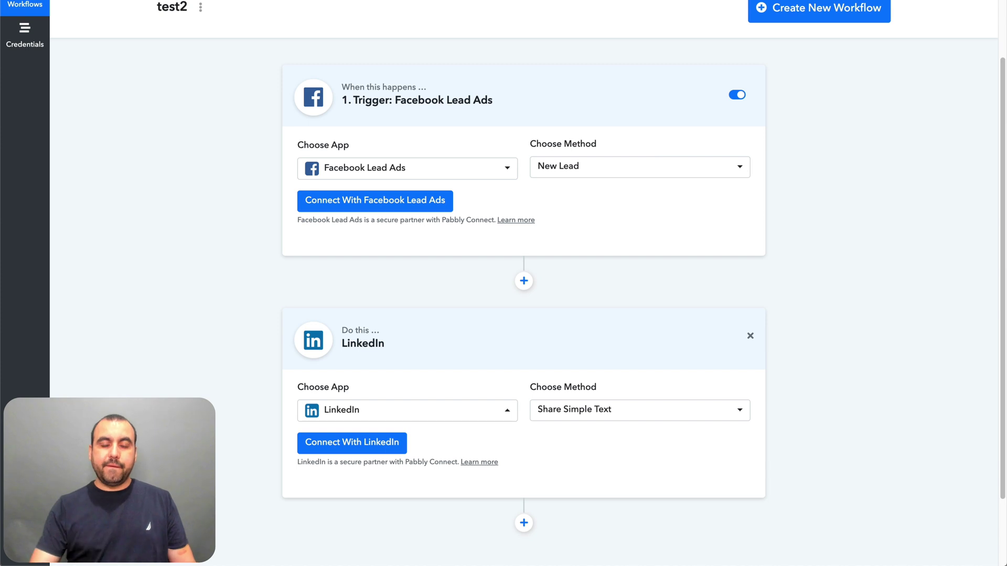
scroll(539, 411, "down", 3)
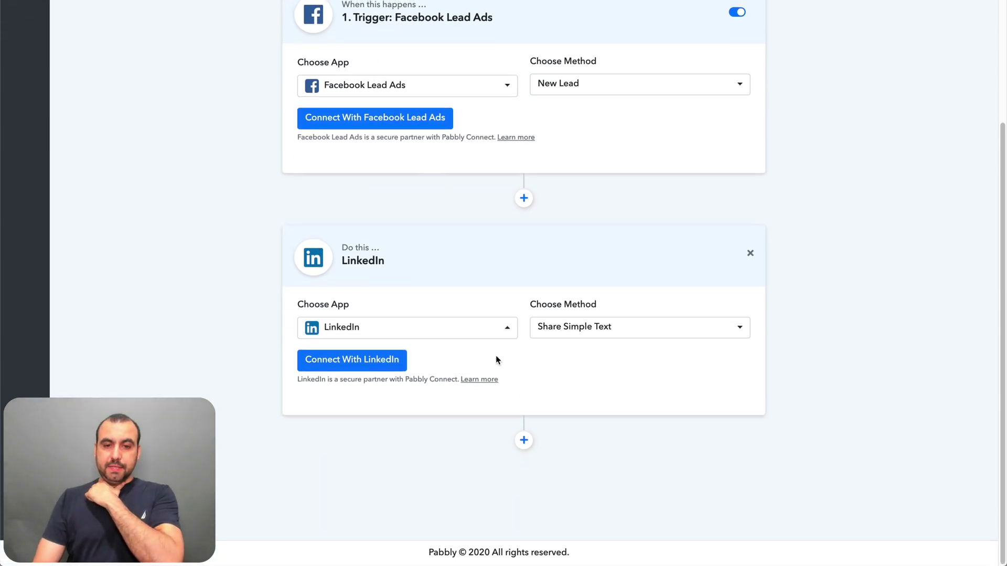
left_click(481, 333)
scroll(423, 184, "up", 12)
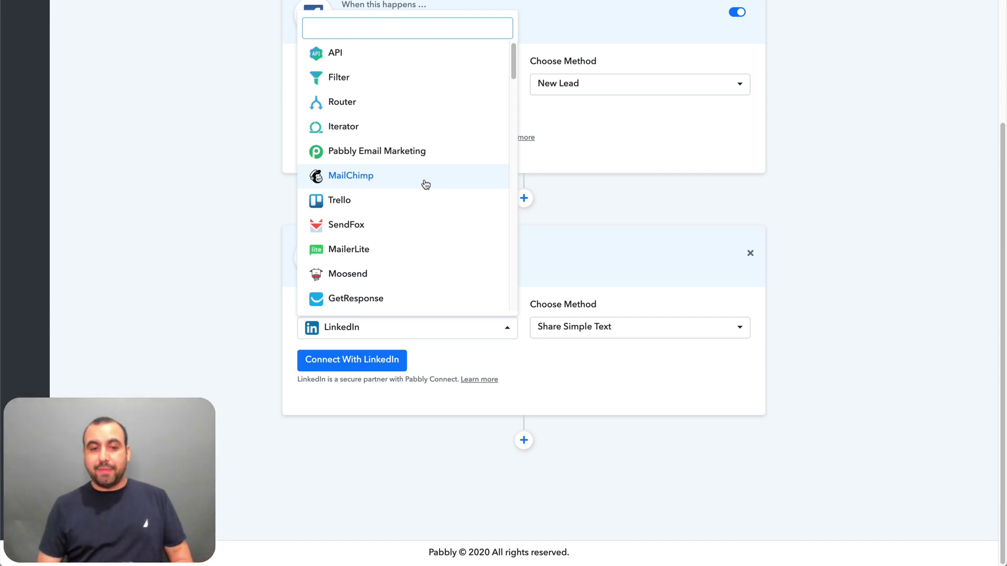
scroll(420, 181, "down", 1)
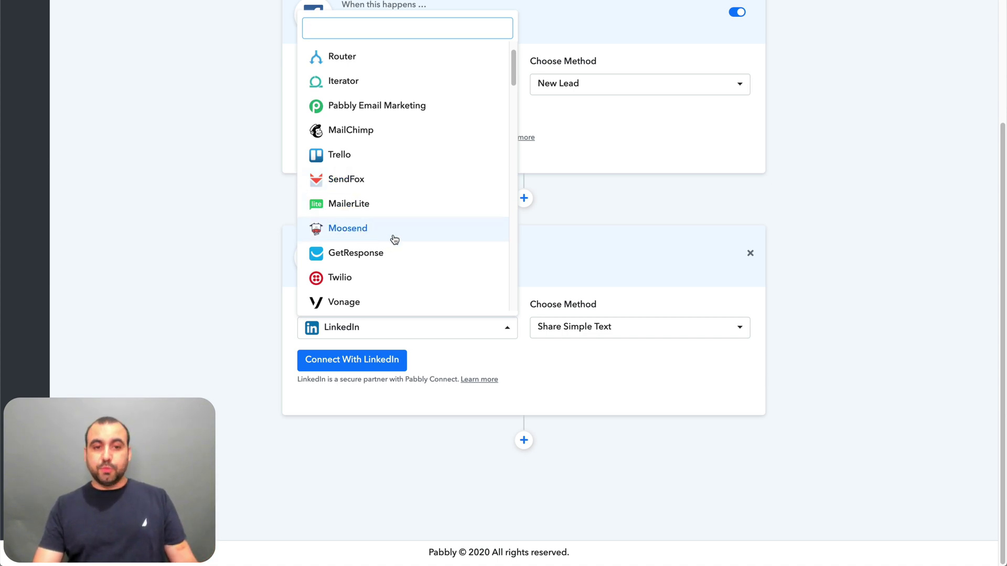
scroll(400, 247, "down", 1)
scroll(401, 247, "down", 1)
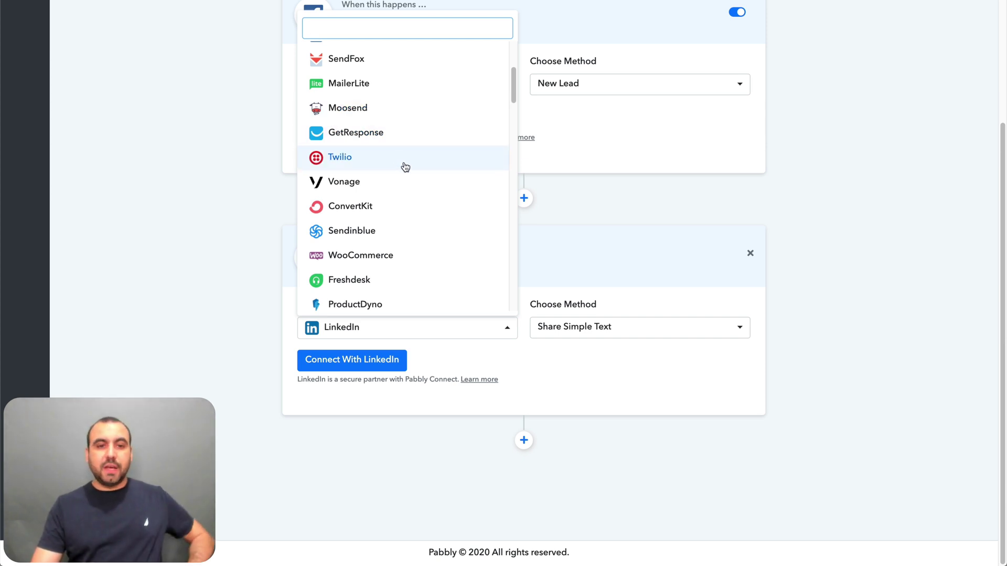
scroll(409, 214, "down", 2)
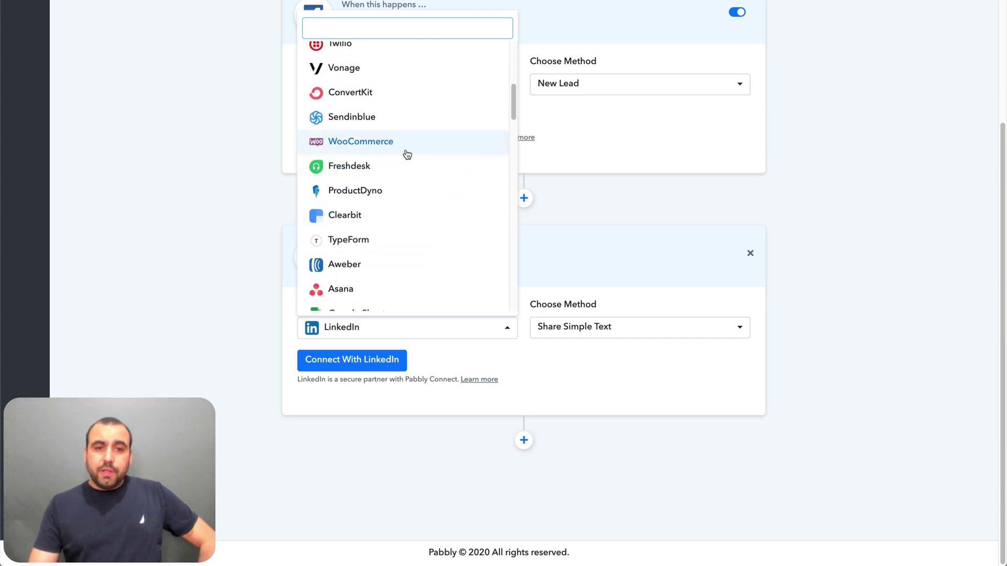
scroll(461, 279, "down", 3)
scroll(411, 209, "down", 1)
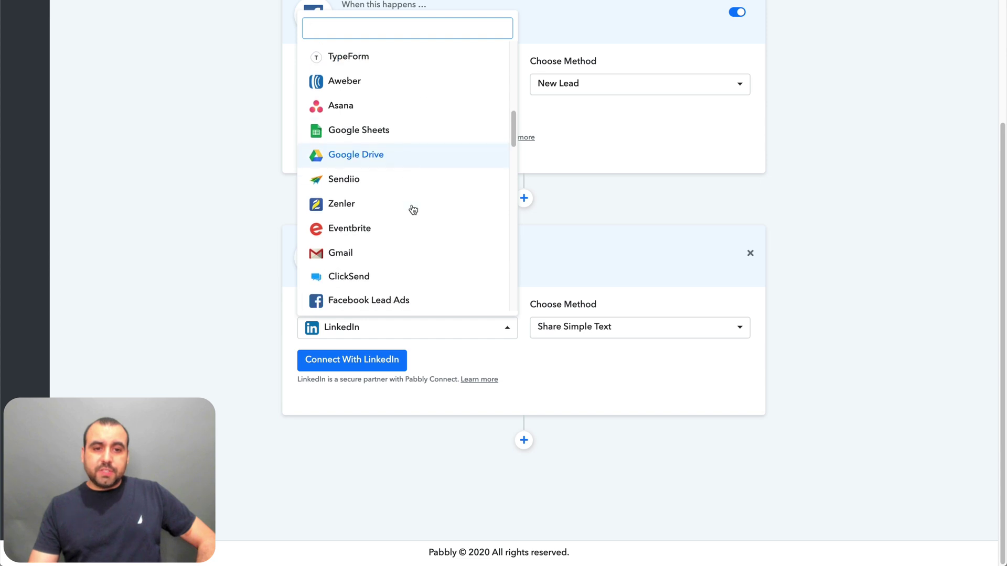
scroll(401, 243, "down", 10)
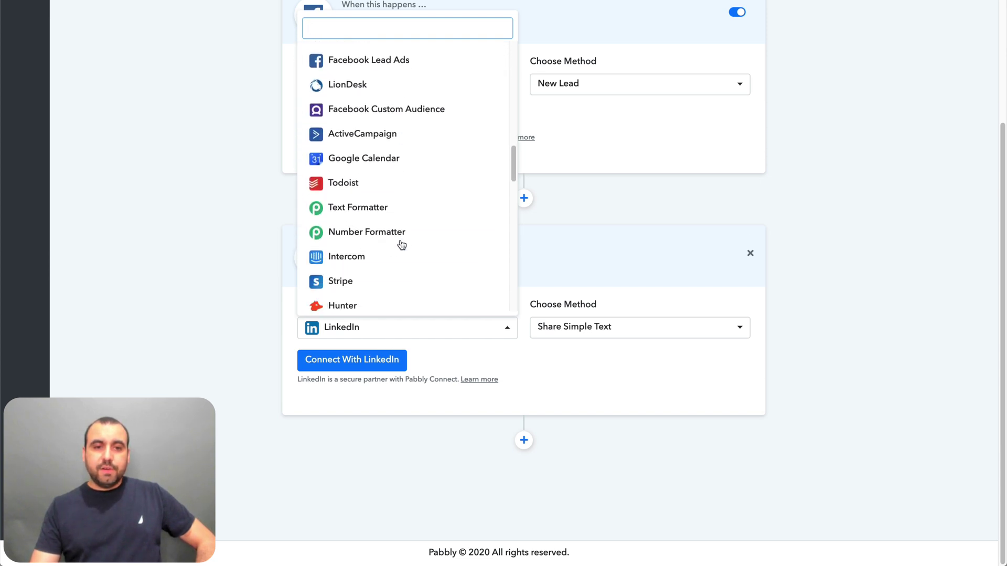
scroll(401, 244, "down", 5)
left_click(663, 232)
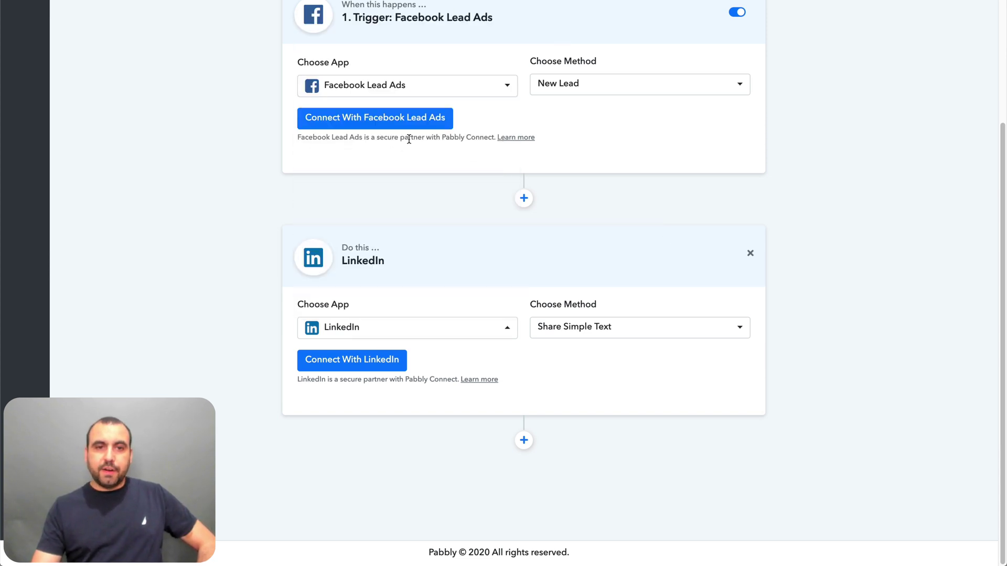
- Replace the Facebook Lead Ads trigger with WordPress and view its New Post method
left_click(462, 87)
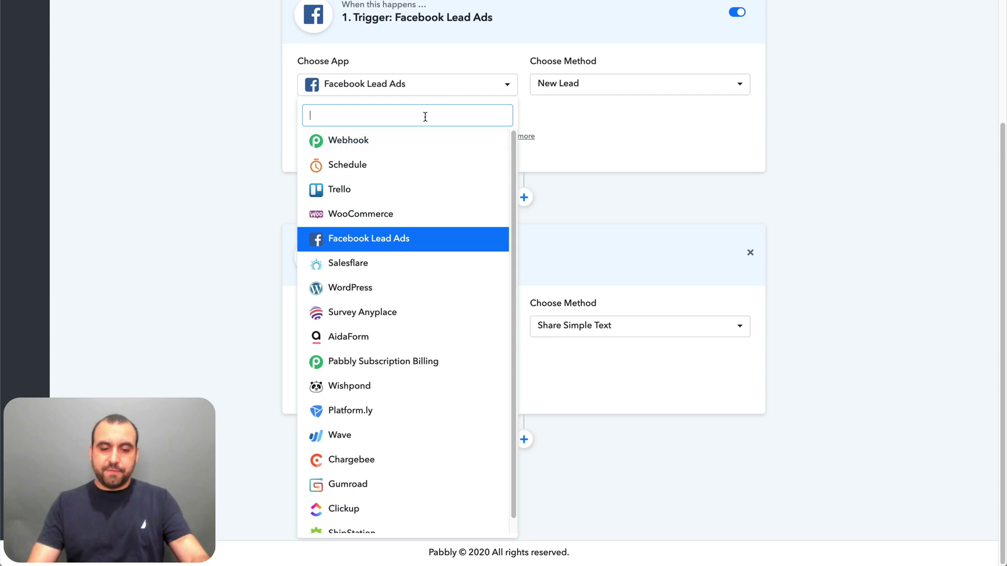
type("woo")
key("BackSpace")
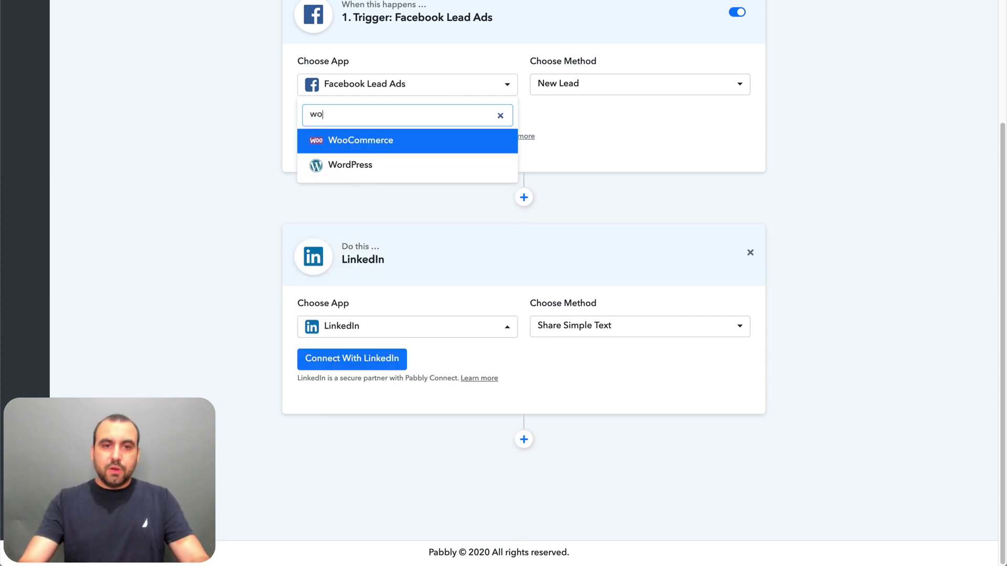
left_click(382, 165)
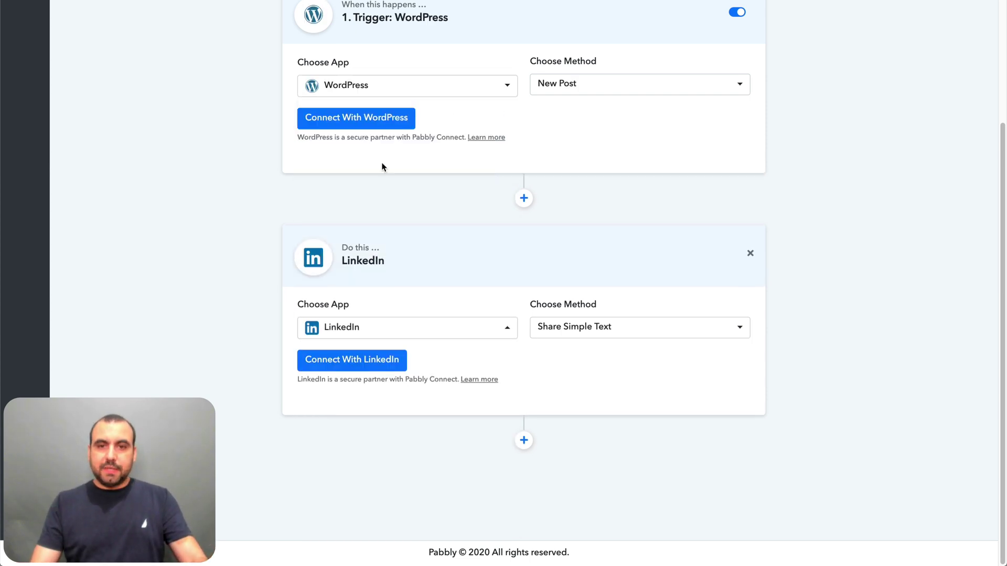
left_click(609, 94)
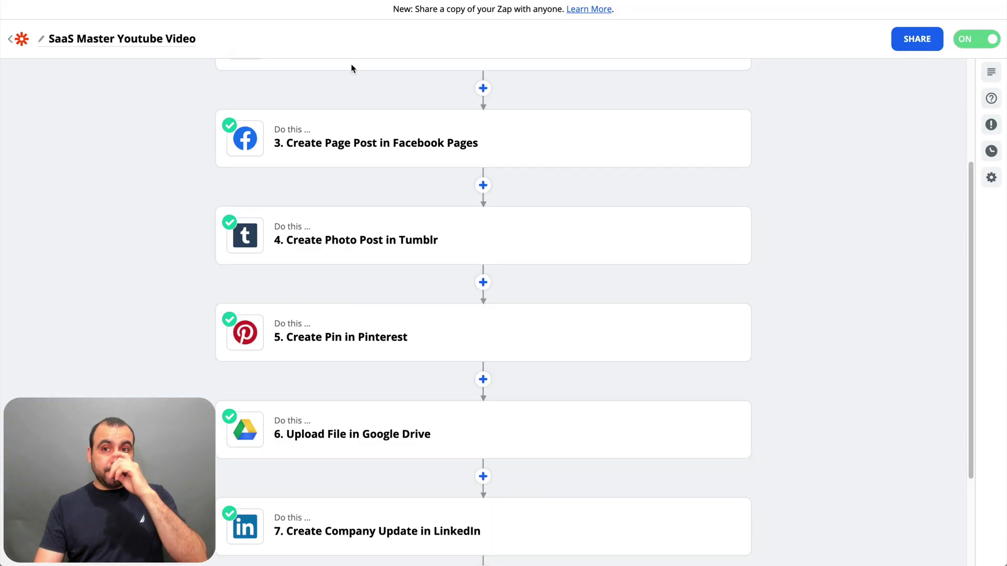
scroll(499, 103, "up", 3)
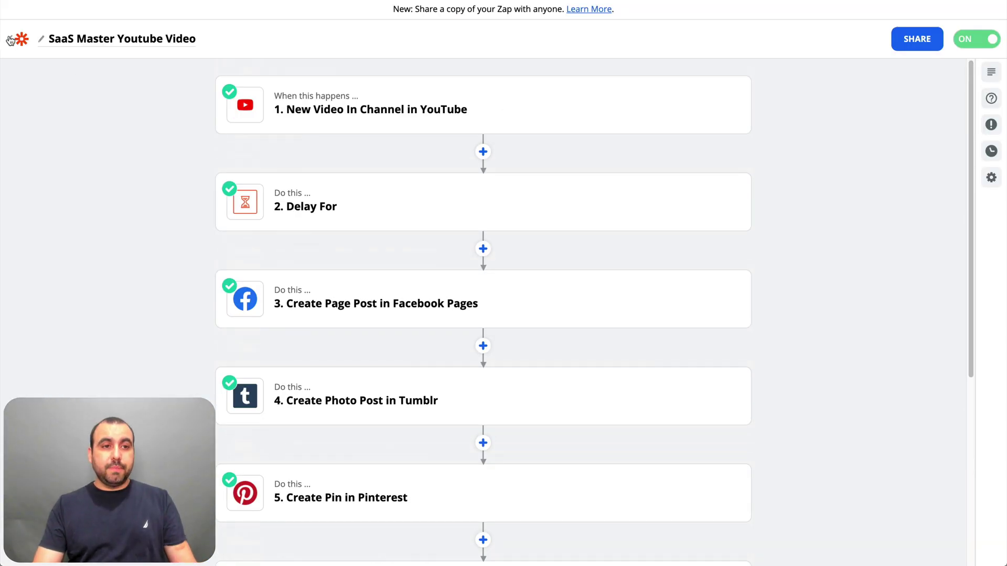
- Add a WordPress step after the LinkedIn step by searching 'word'
scroll(472, 210, "down", 5)
left_click(483, 442)
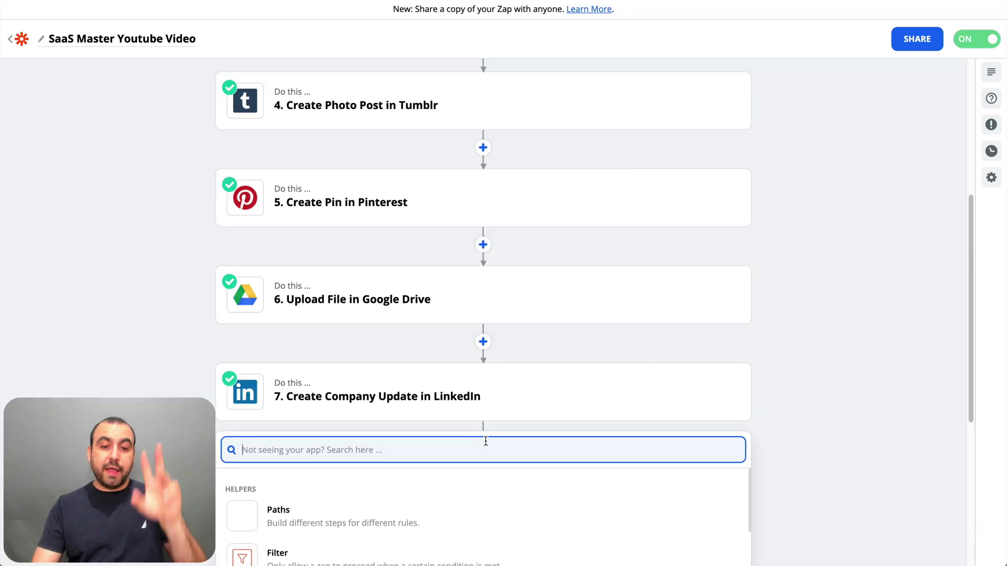
scroll(482, 443, "down", 5)
type("word")
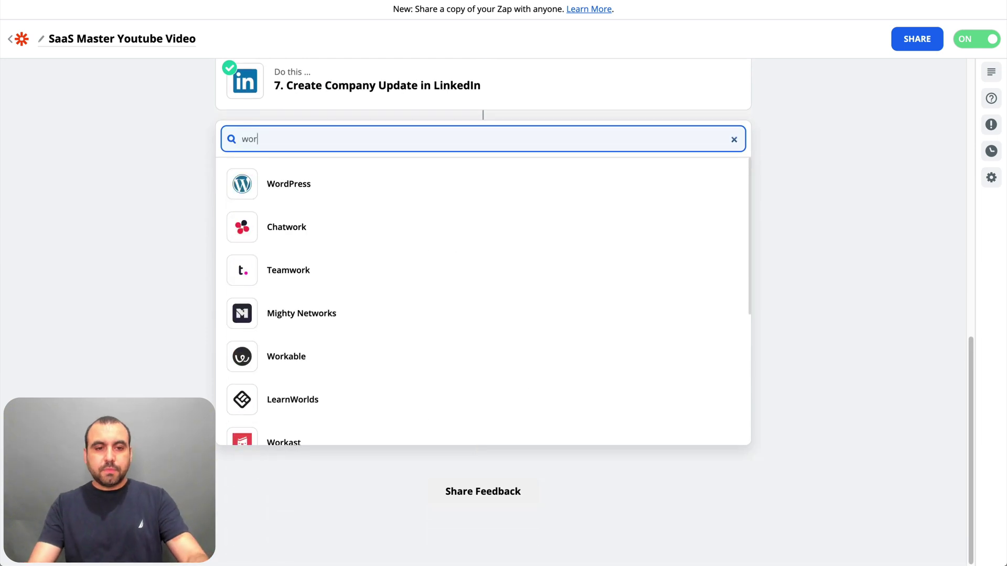
left_click(291, 185)
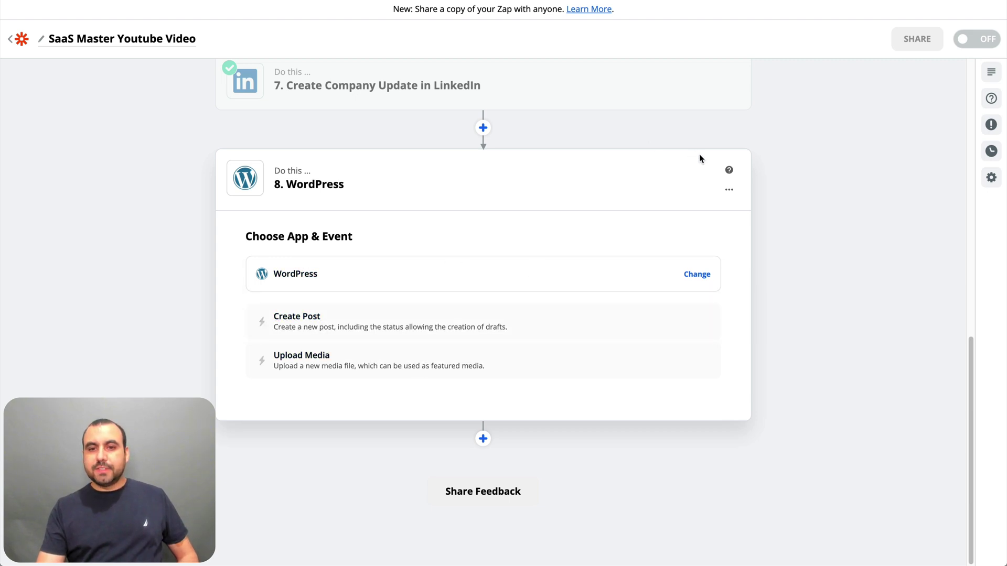
- Delete the WordPress step again and exit to the Home folder's zaps list
left_click(729, 190)
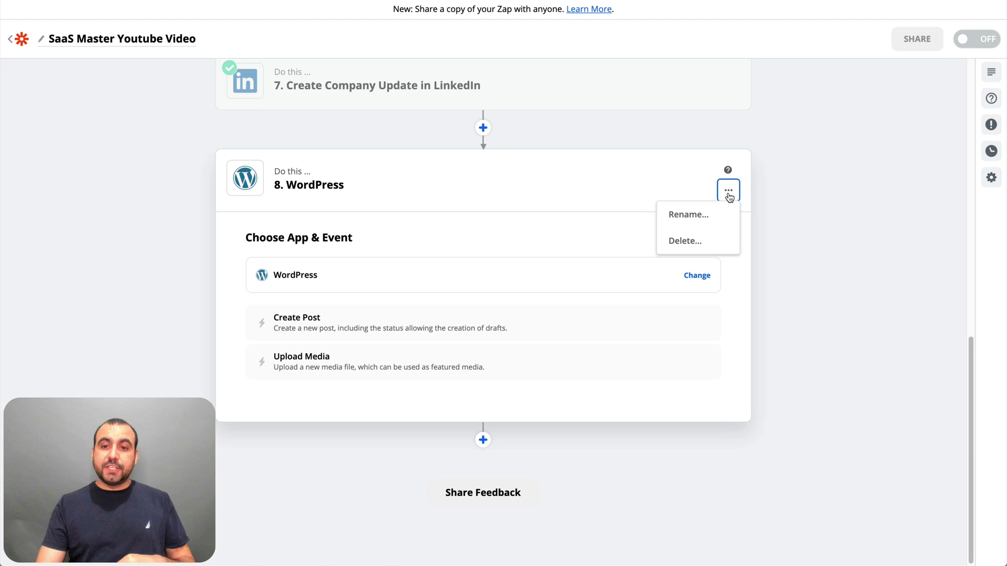
left_click(694, 249)
left_click(706, 232)
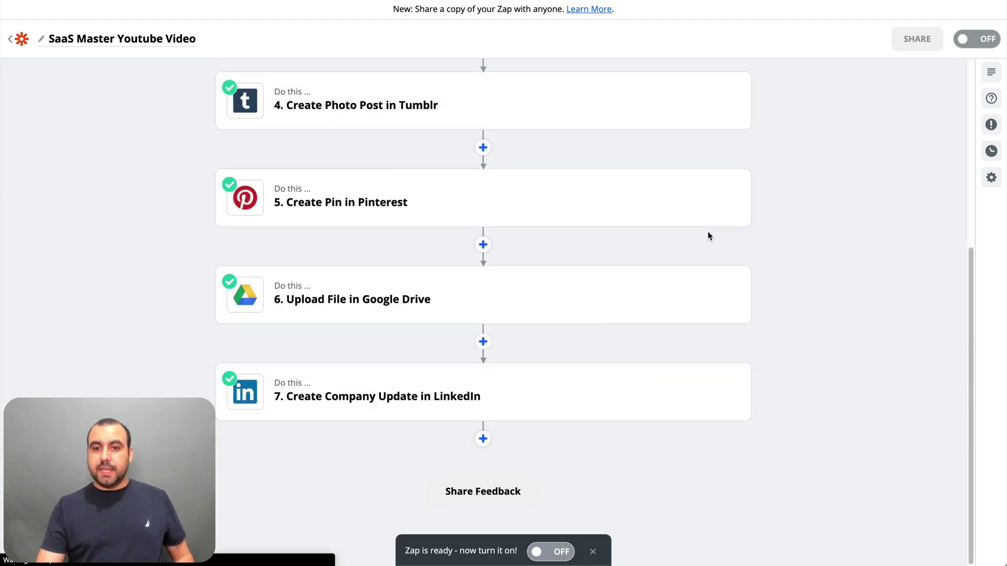
left_click(10, 41)
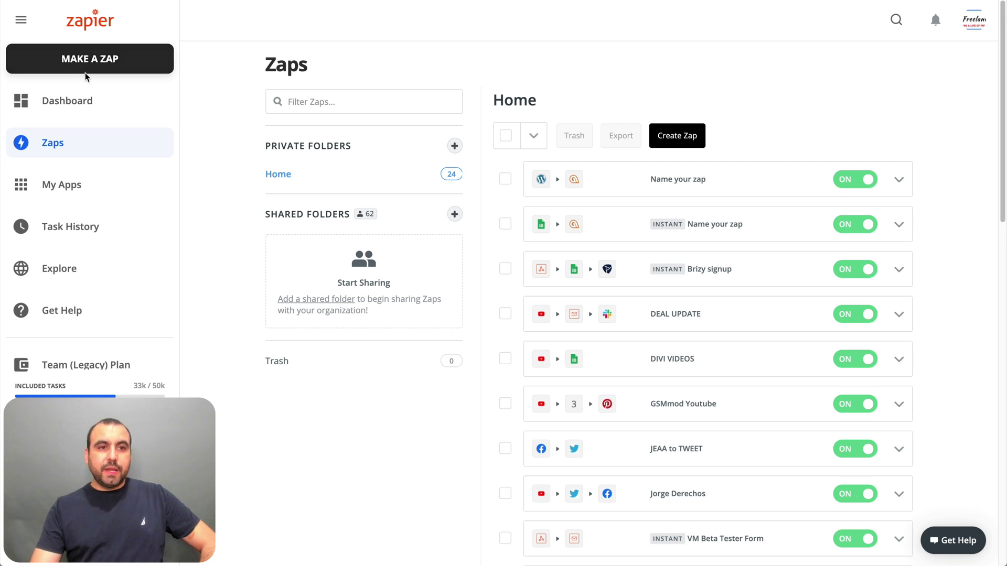
- Start a new zap with WordPress as trigger app and list all its trigger events, including New Post
left_click(102, 61)
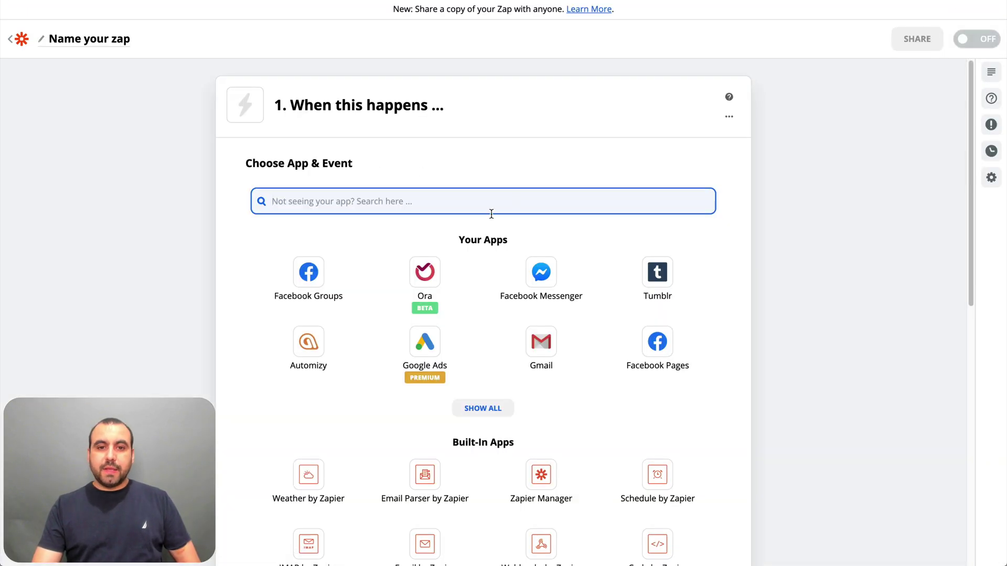
type("word")
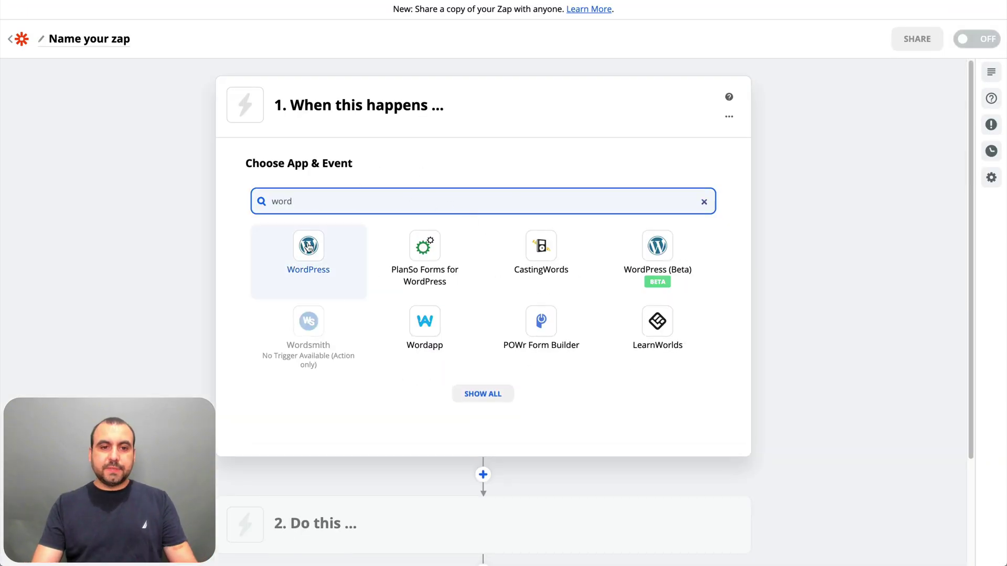
left_click(309, 259)
left_click(483, 405)
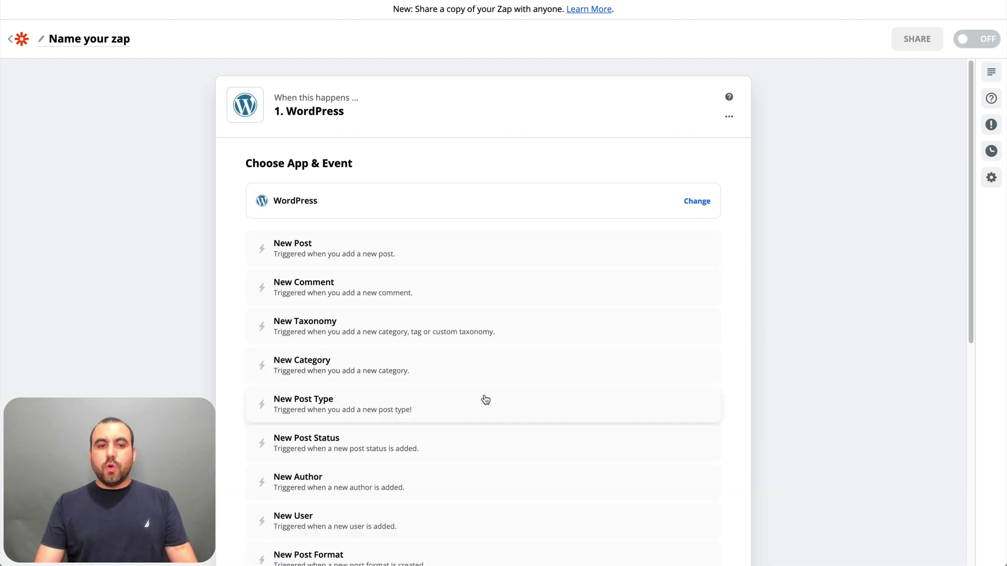
scroll(483, 400, "down", 1)
scroll(486, 400, "down", 2)
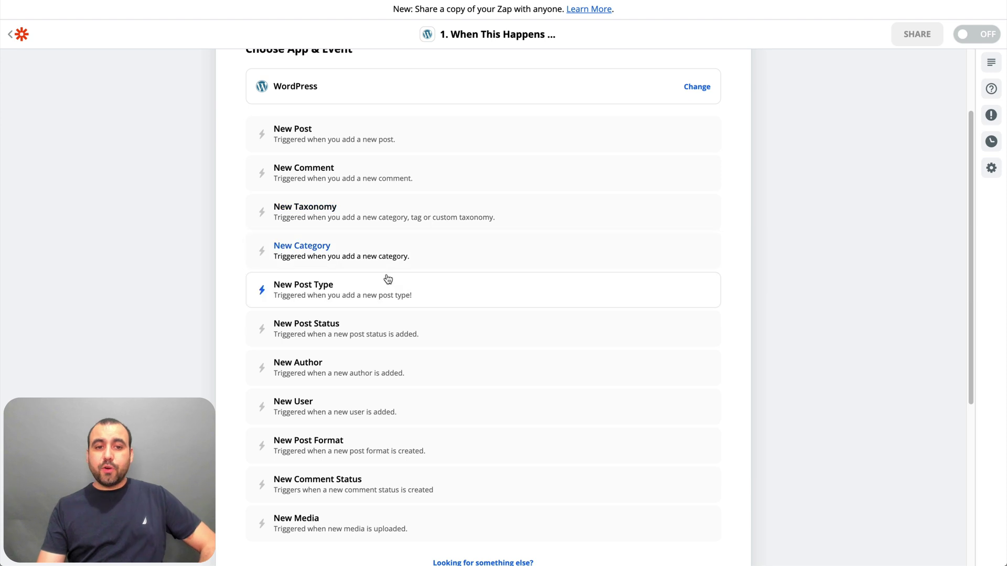
scroll(391, 290, "down", 2)
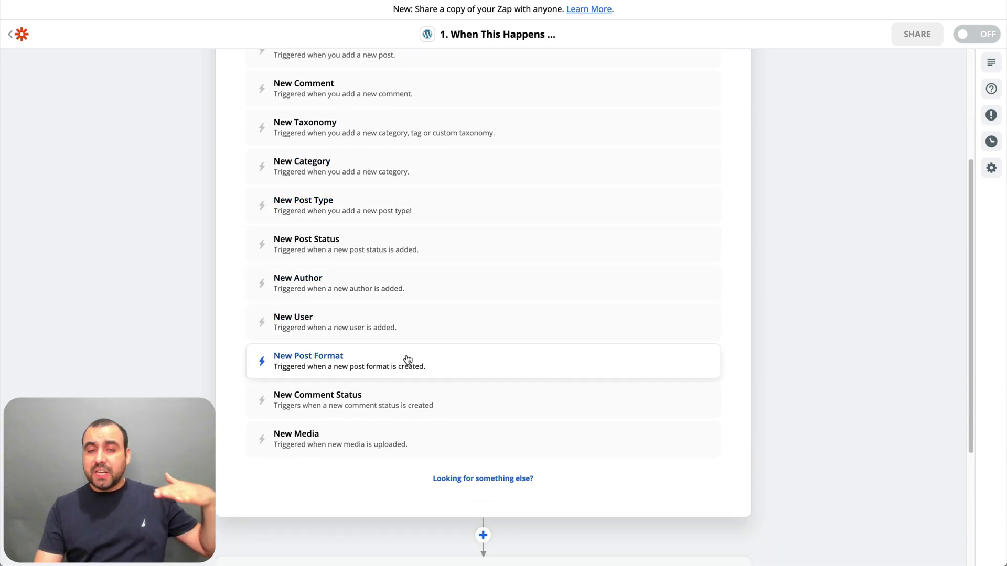
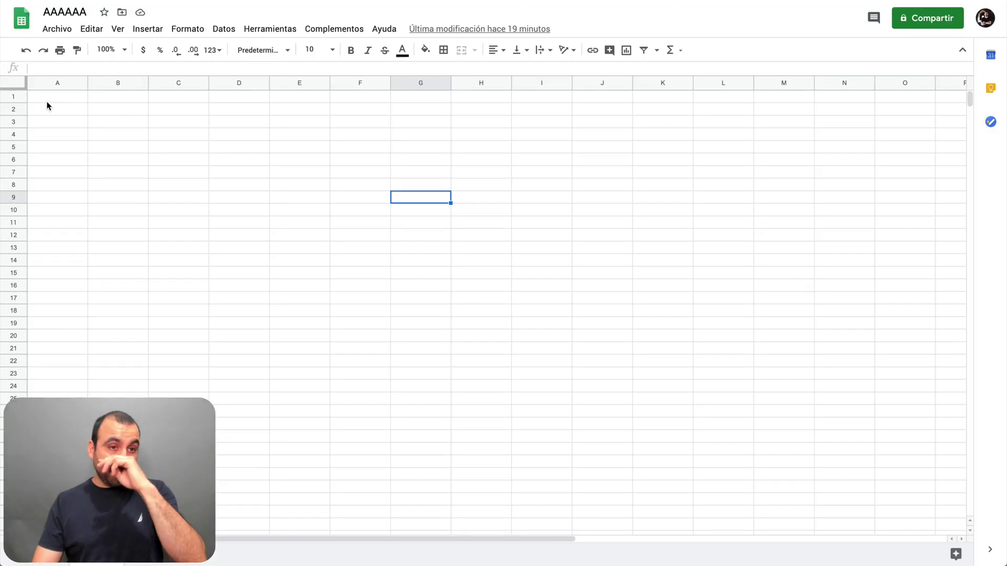
- Leave the AAAAAA spreadsheet at cell A1 and reload the test2 workflow, now showing a Webhook trigger
left_click(74, 97)
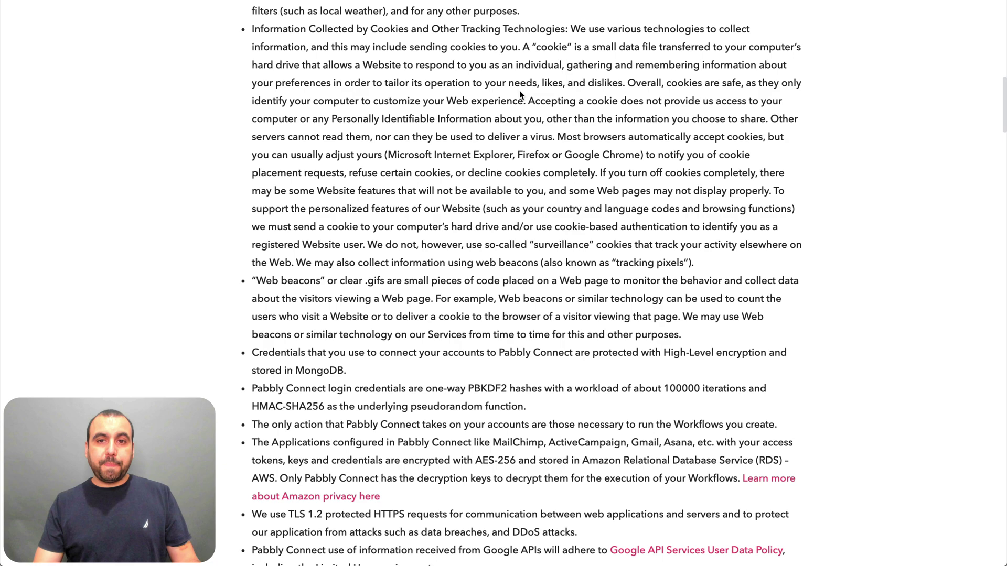
scroll(519, 95, "up", 10)
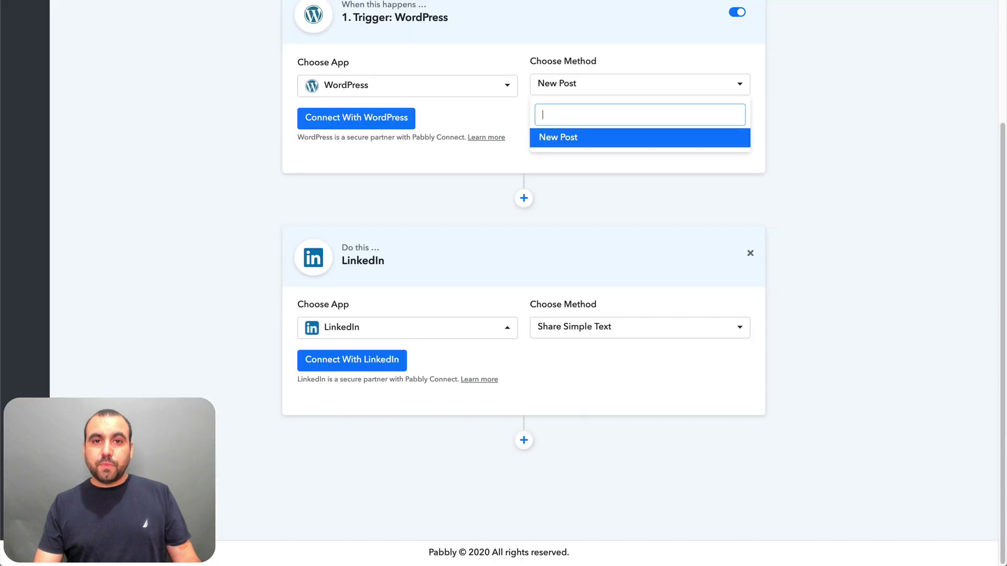
scroll(379, 123, "up", 3)
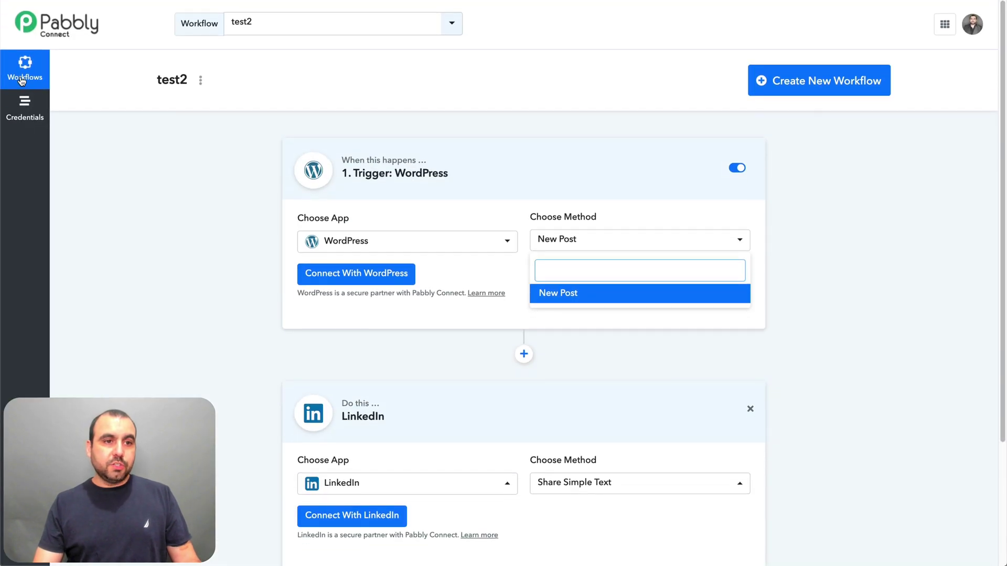
left_click(25, 79)
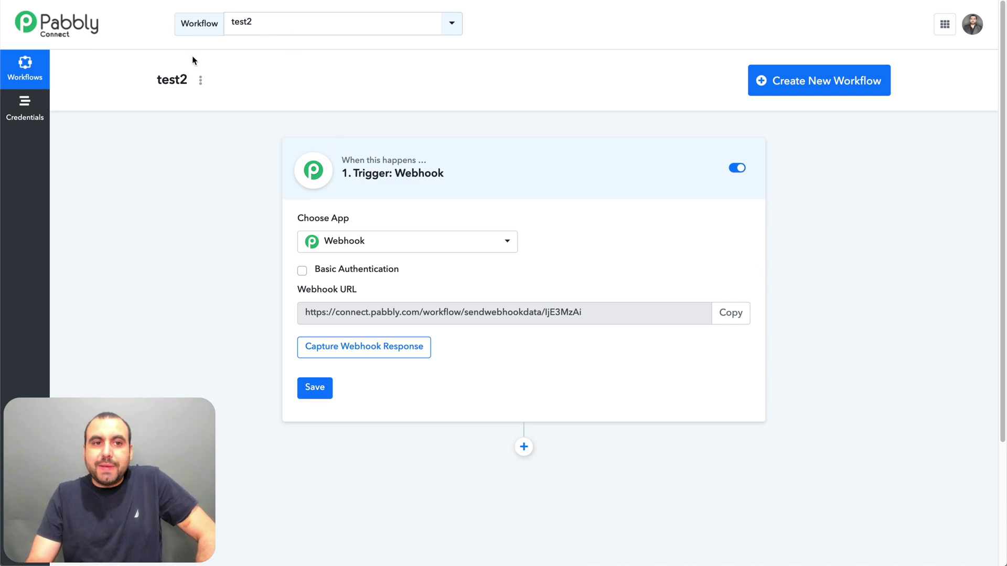
left_click(200, 80)
left_click(209, 237)
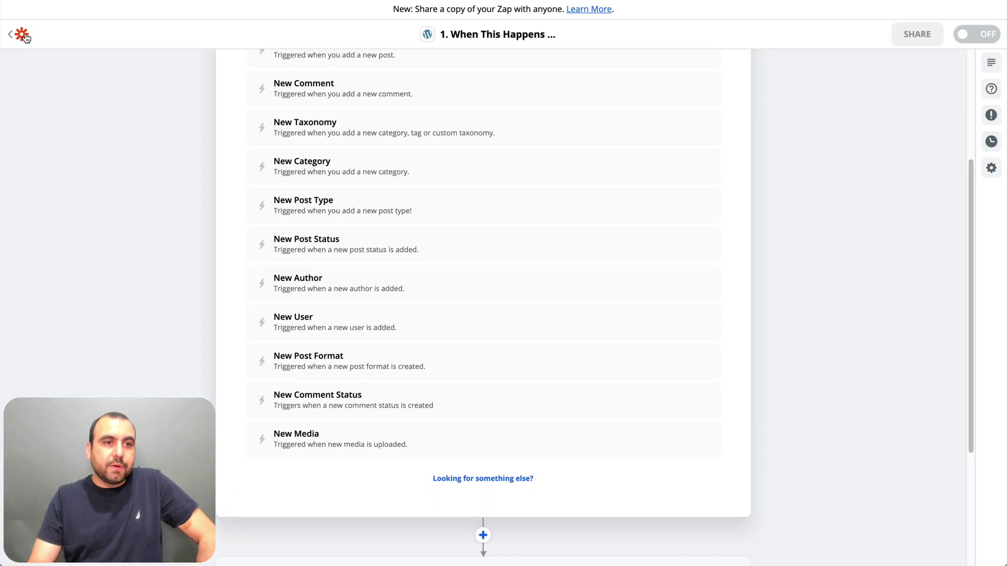
left_click(21, 35)
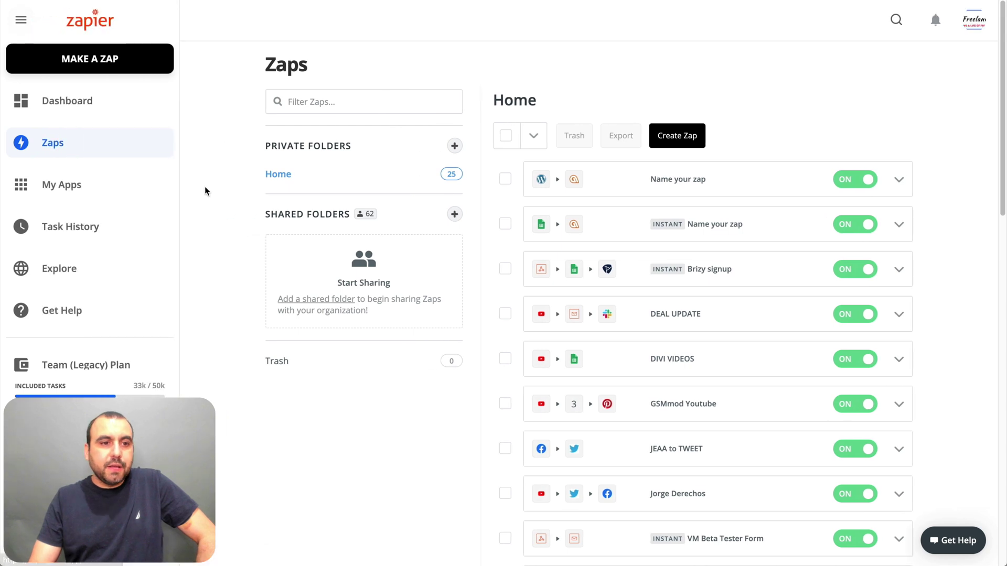
left_click(85, 232)
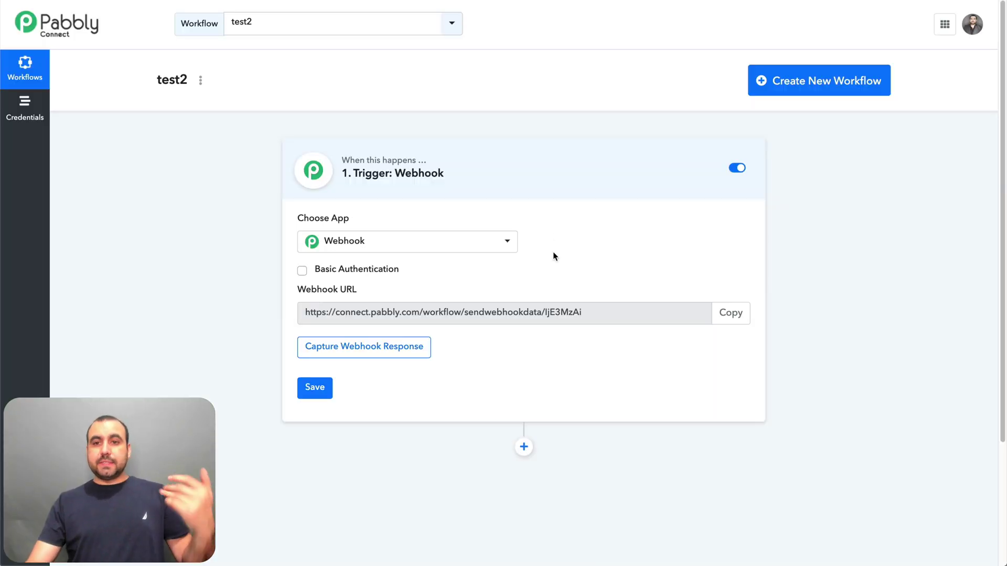
left_click(31, 116)
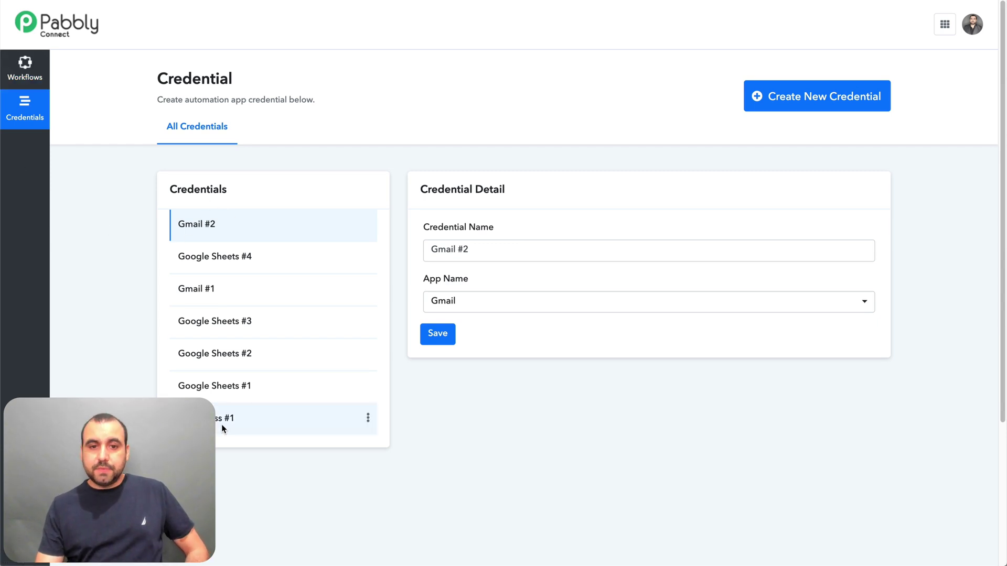
left_click(30, 69)
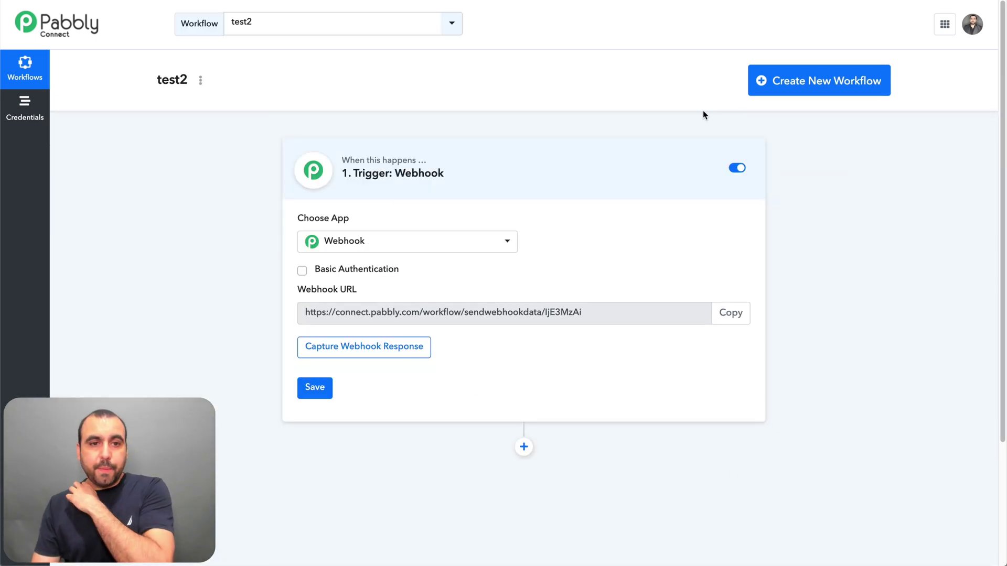
- Create and save a new workflow named test3
left_click(813, 73)
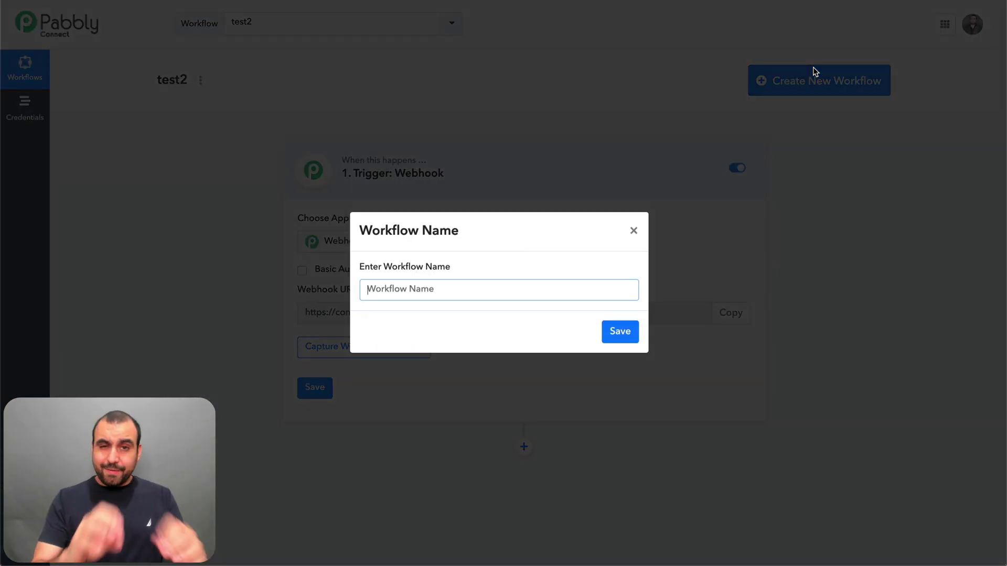
type("test3")
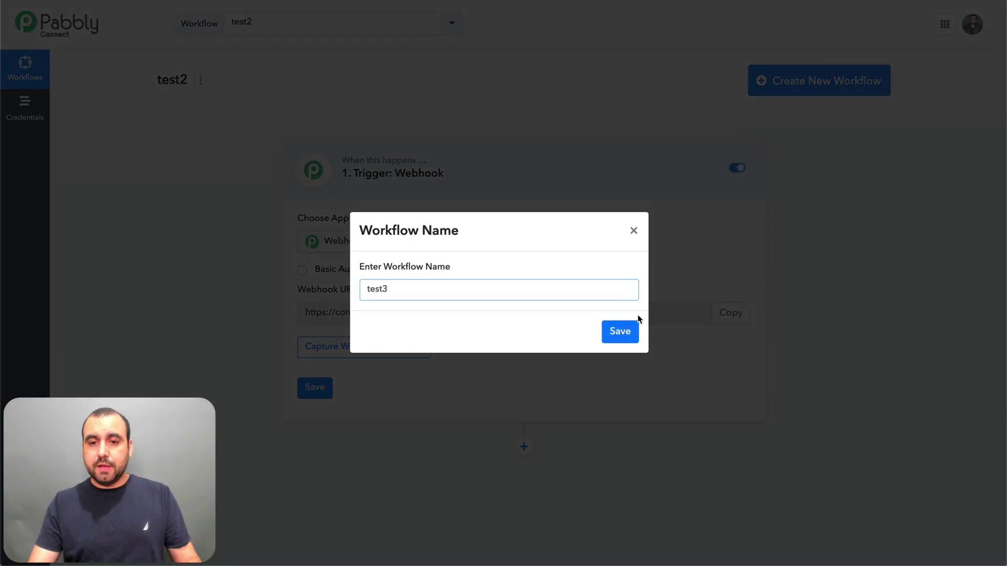
left_click(627, 326)
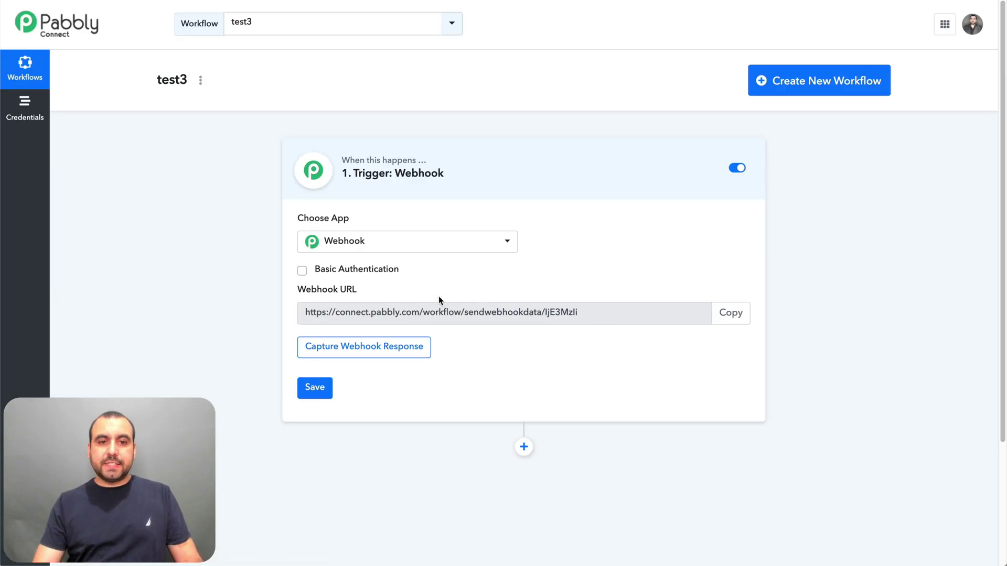
- Set the trigger to WooCommerce New Order and add an action step after it
left_click(472, 246)
scroll(472, 344, "down", 3)
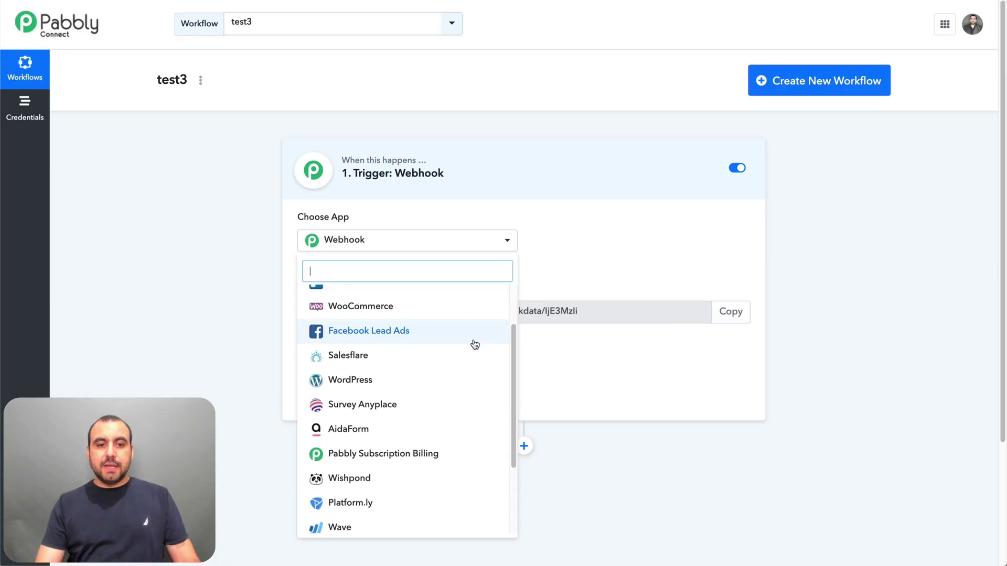
left_click(373, 307)
left_click(623, 240)
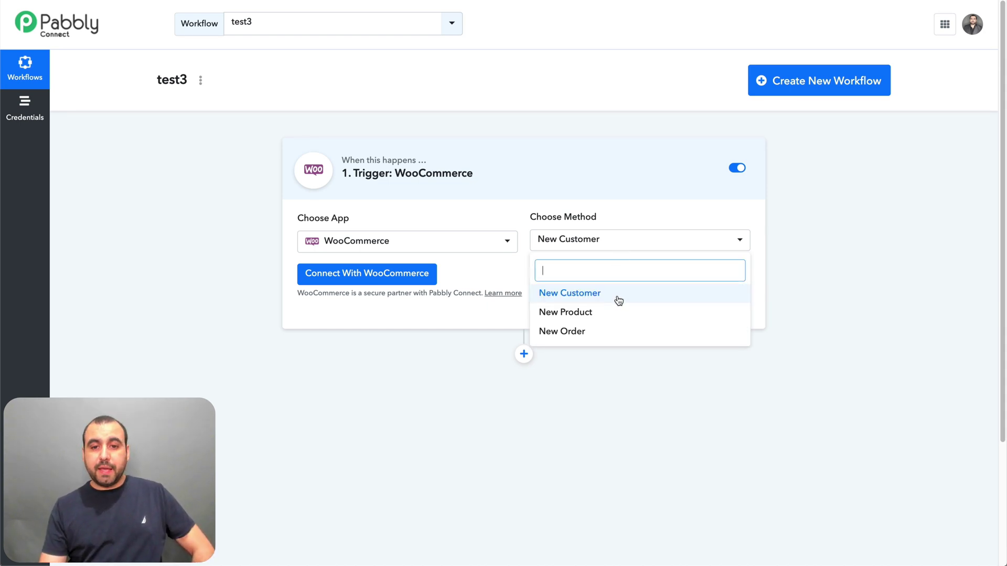
left_click(570, 335)
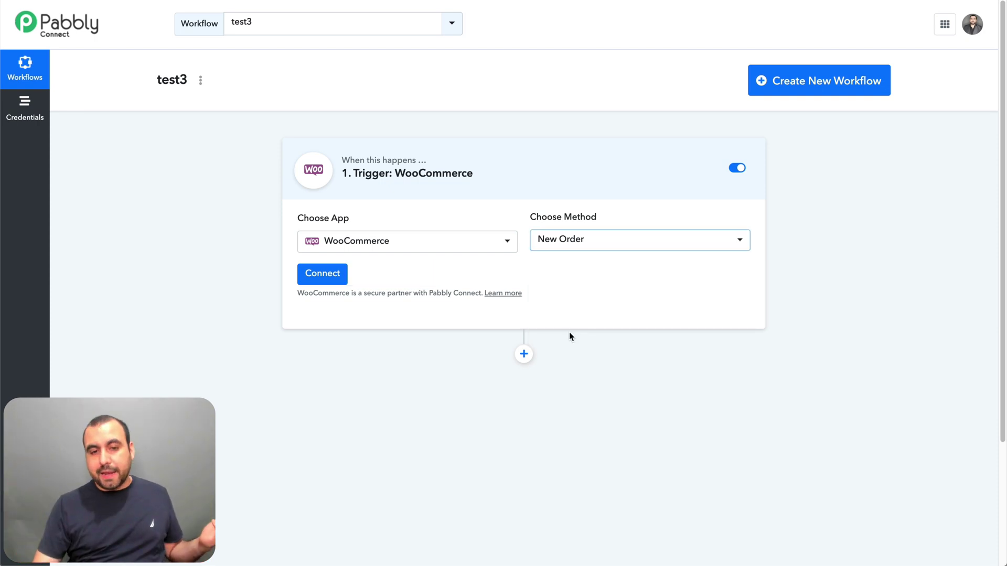
left_click(533, 355)
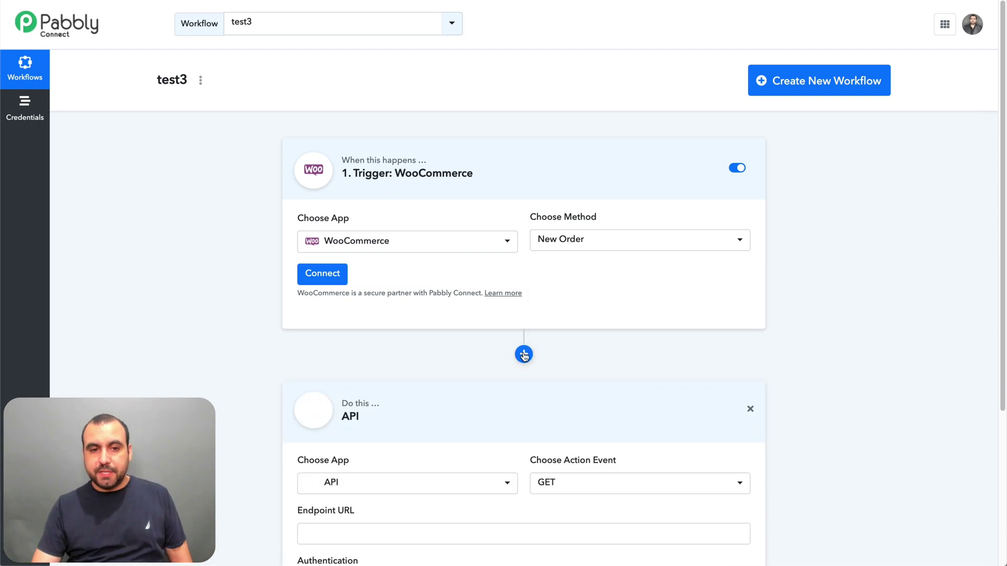
- Open the WooCommerce connection form and read the linked REST API key documentation
left_click(335, 282)
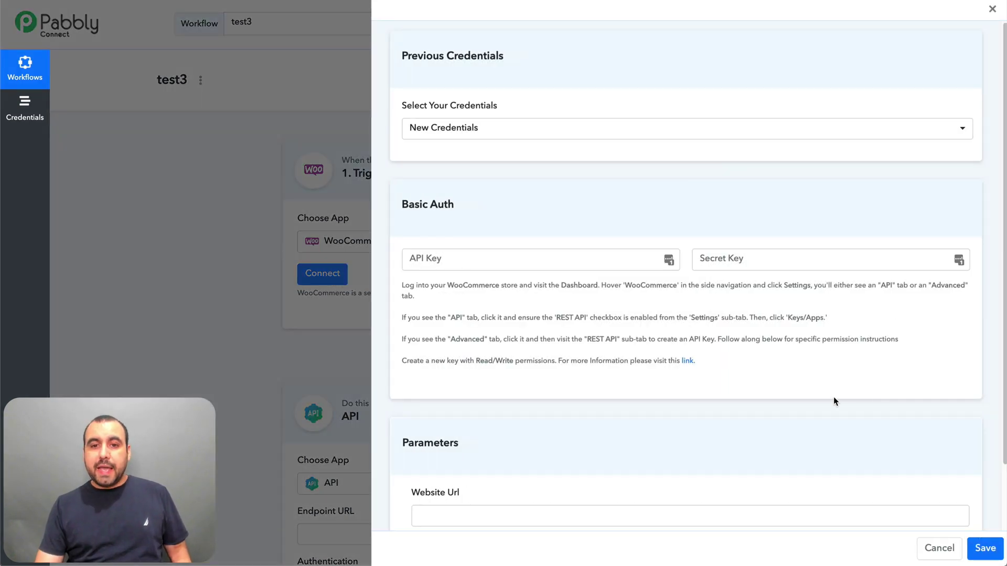
scroll(792, 283, "down", 2)
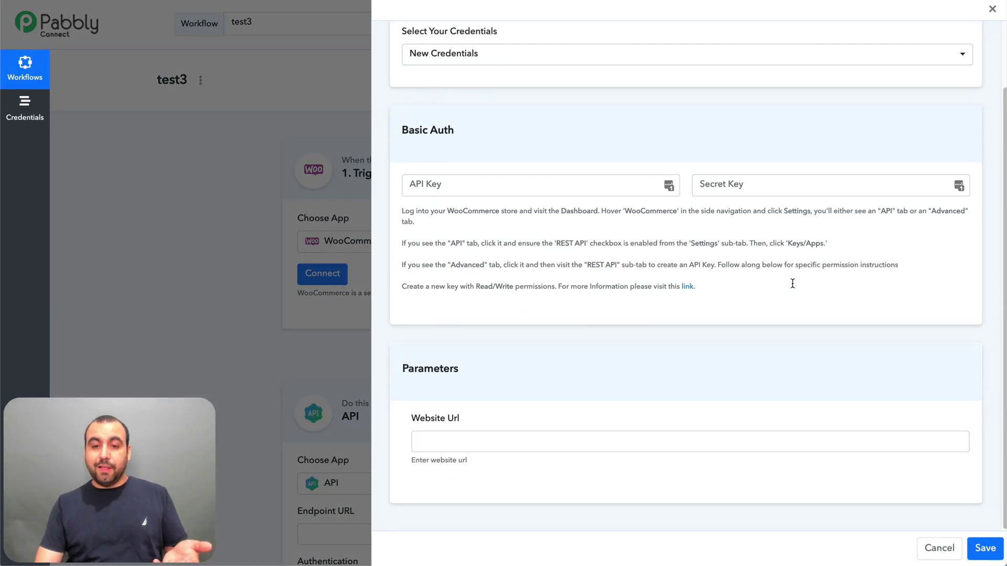
scroll(792, 283, "up", 2)
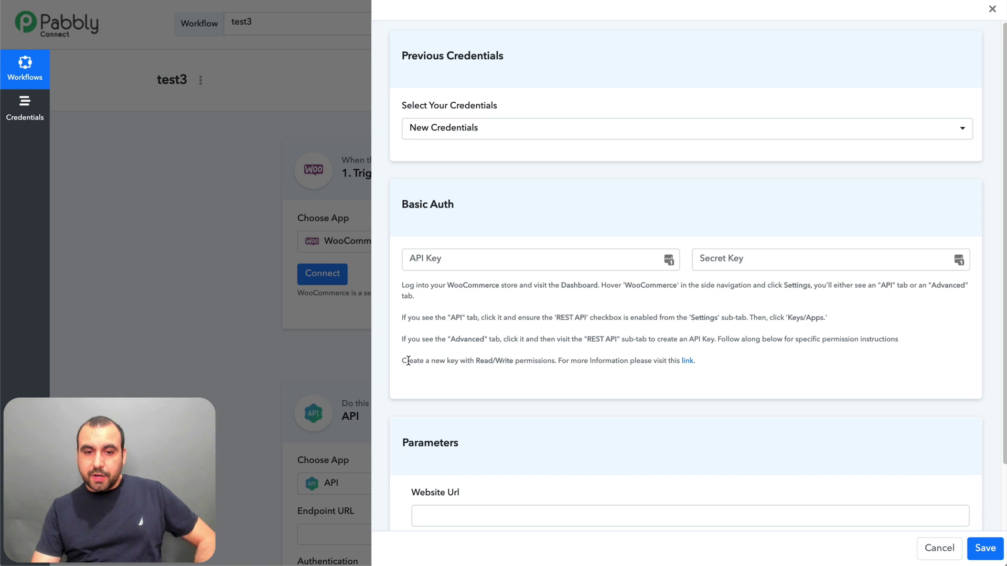
left_click_drag(408, 361, 619, 361)
left_click(626, 360)
left_click(693, 361)
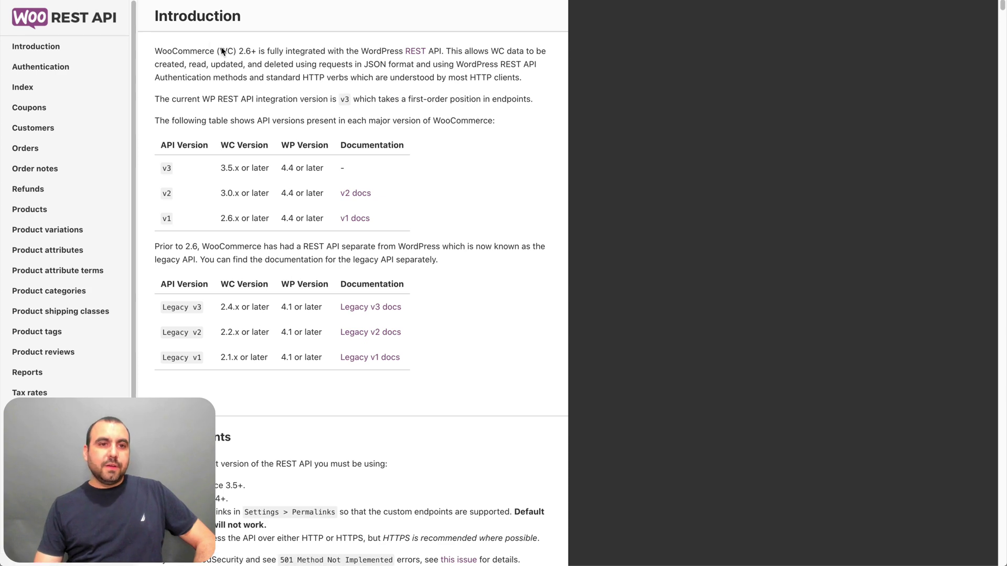
scroll(249, 264, "down", 5)
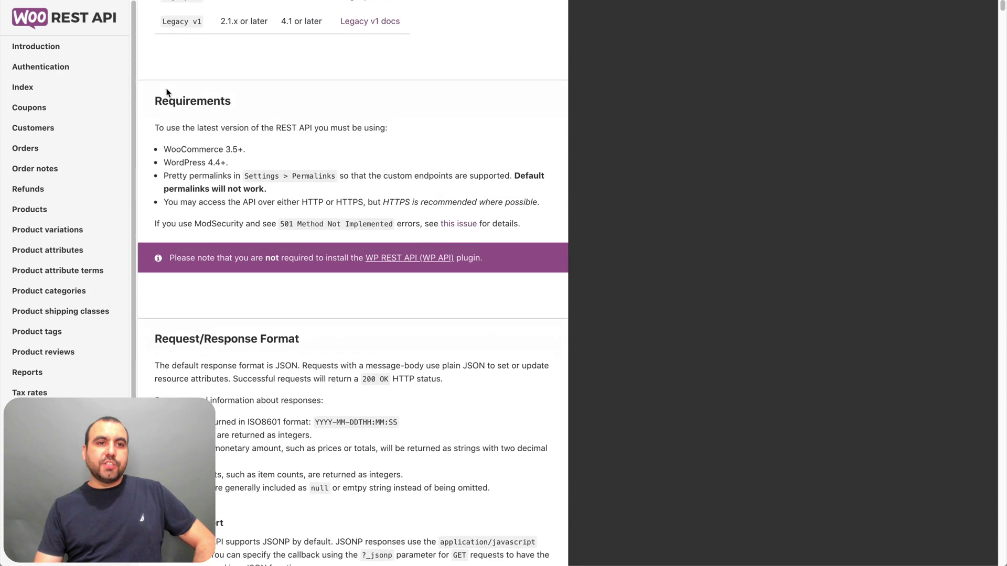
scroll(257, 157, "up", 6)
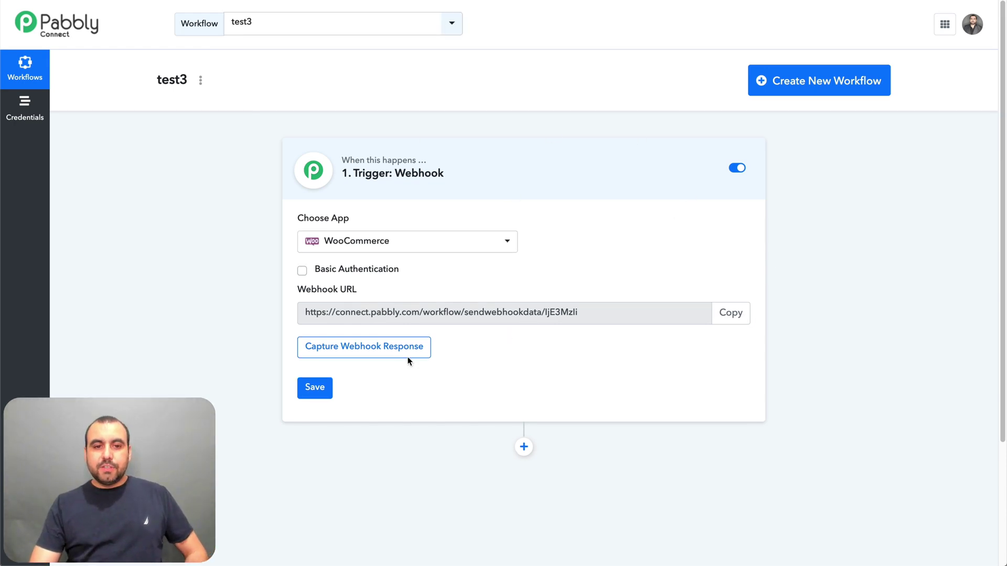
- Reload the page, reset the trigger to WooCommerce New Order, and add an action step below
left_click(368, 245)
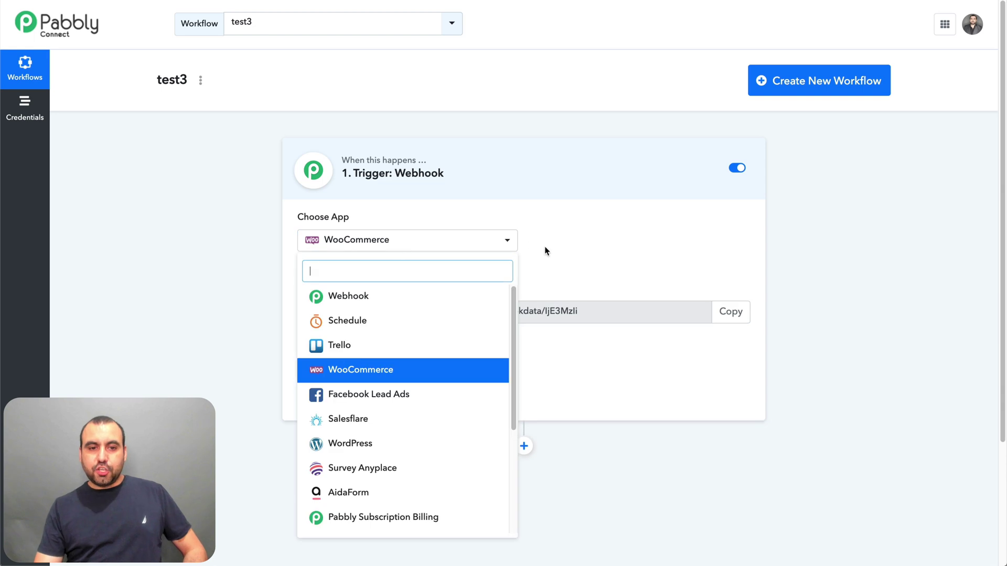
left_click(379, 370)
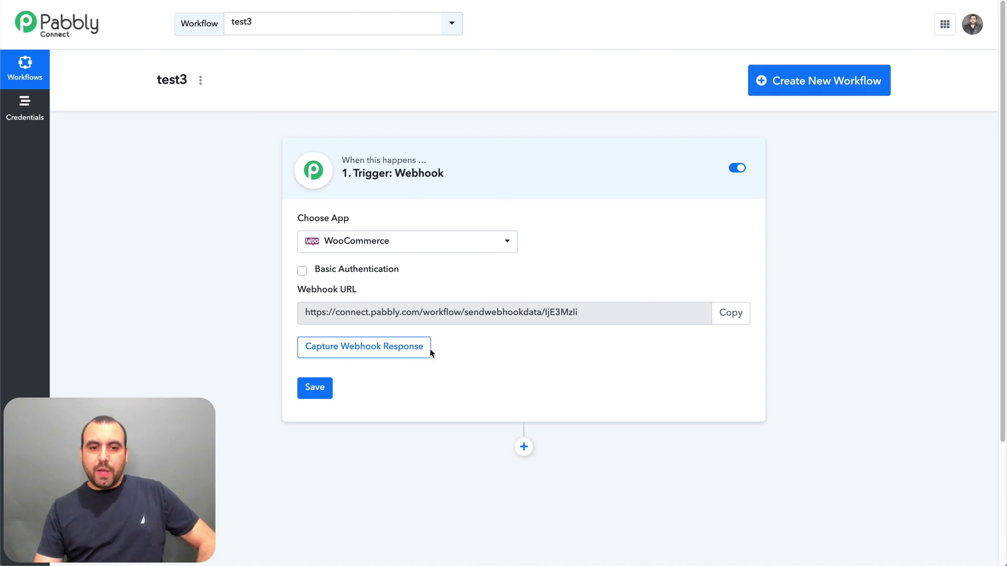
key("super+r")
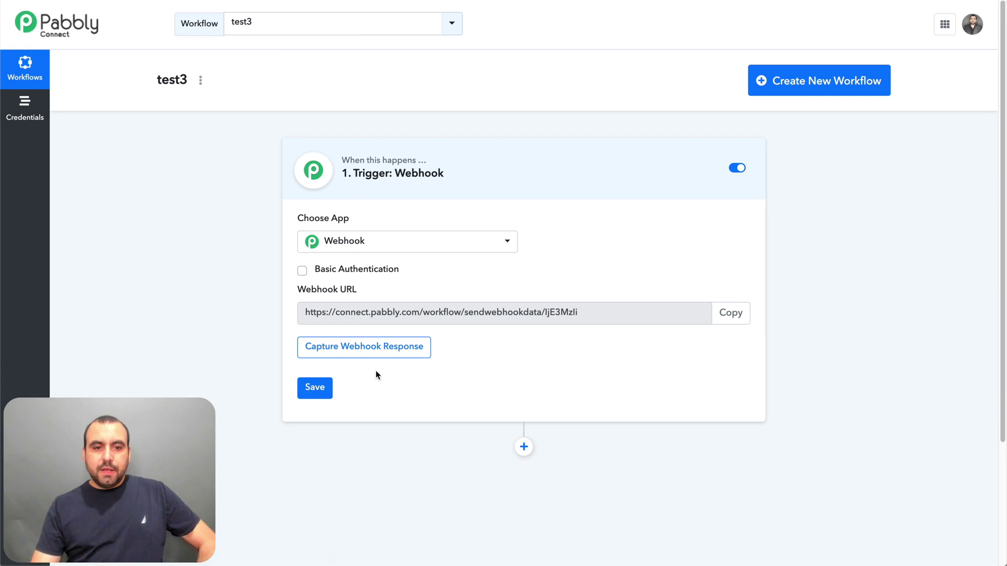
left_click(475, 243)
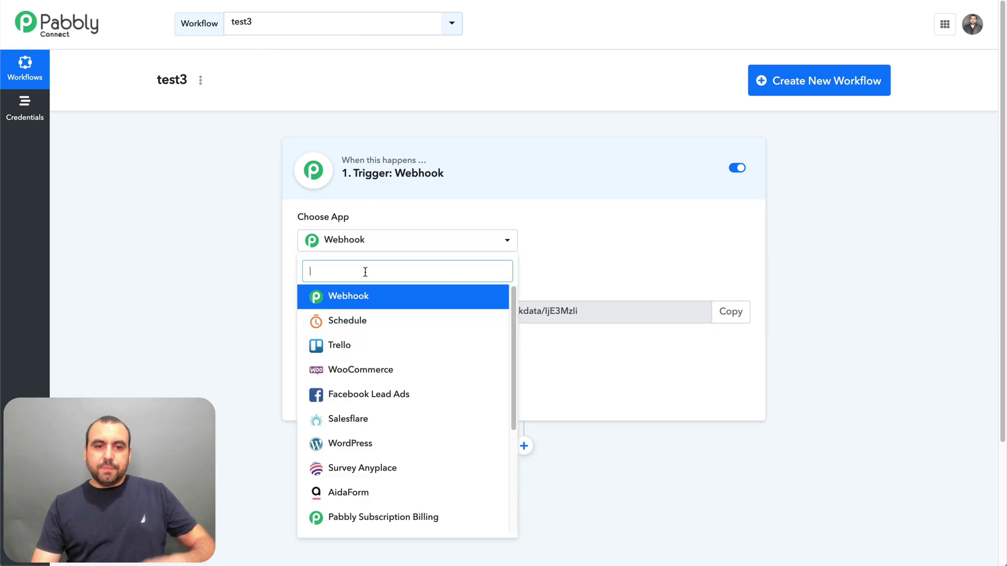
type("woo")
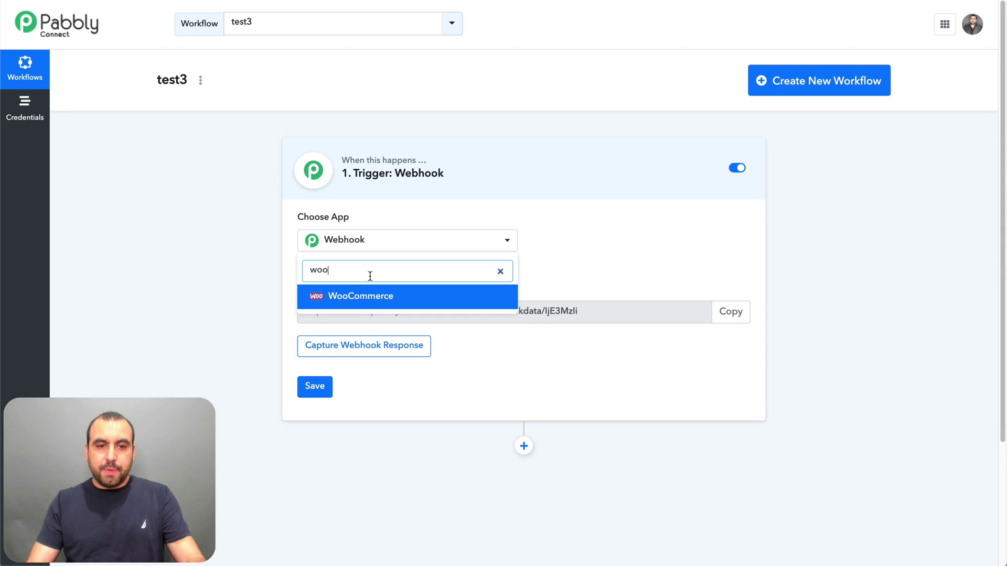
left_click(374, 297)
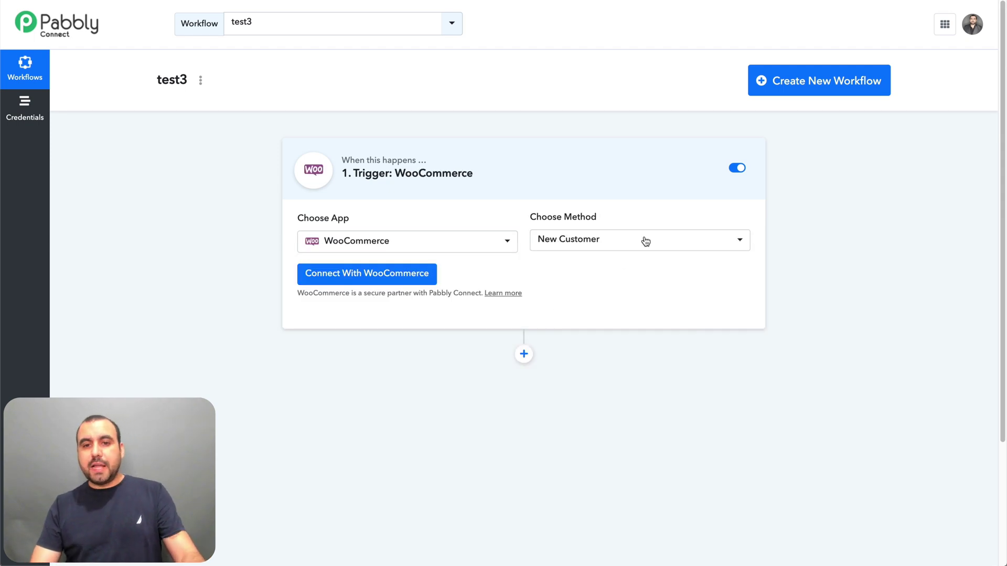
left_click(602, 245)
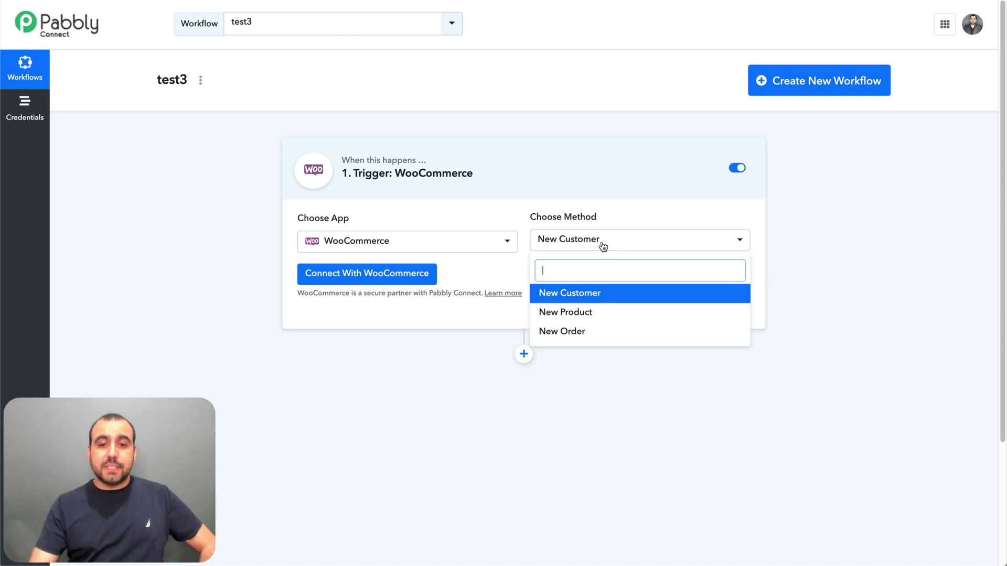
left_click(574, 331)
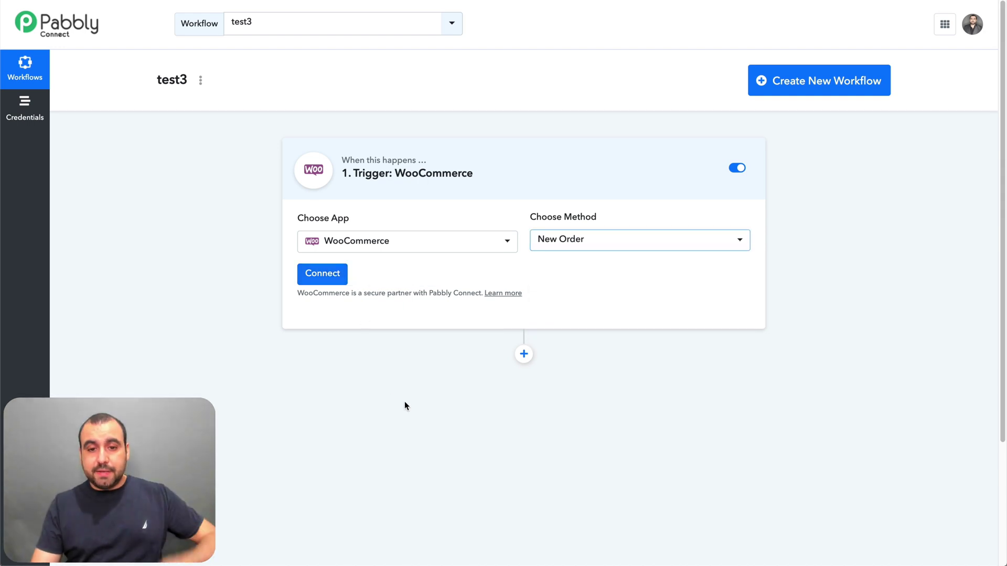
left_click(524, 354)
- Make the action Gmail Send an Email, connected with the saved Gmail #1 credential
scroll(423, 219, "down", 4)
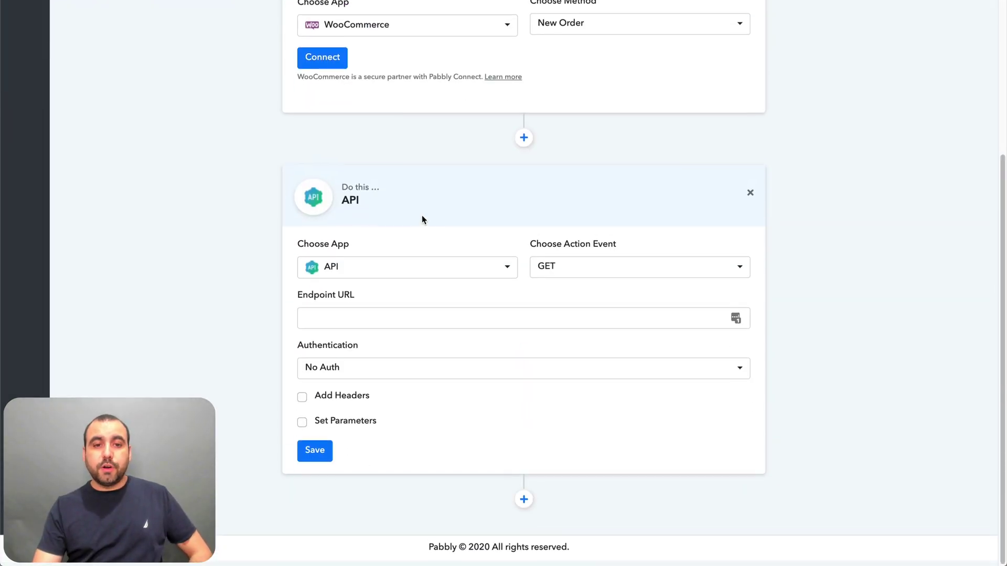
left_click(437, 279)
type("gm")
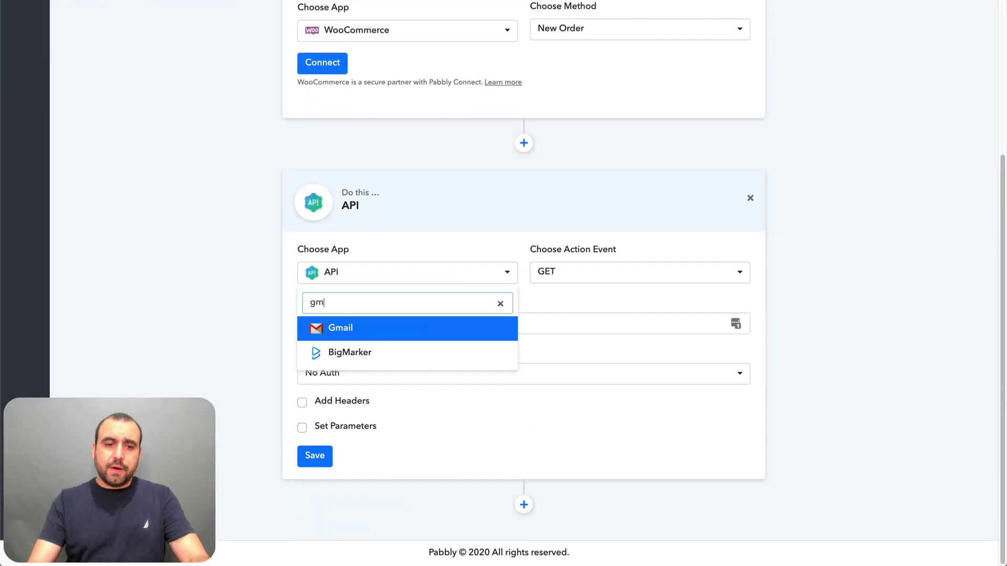
left_click(442, 327)
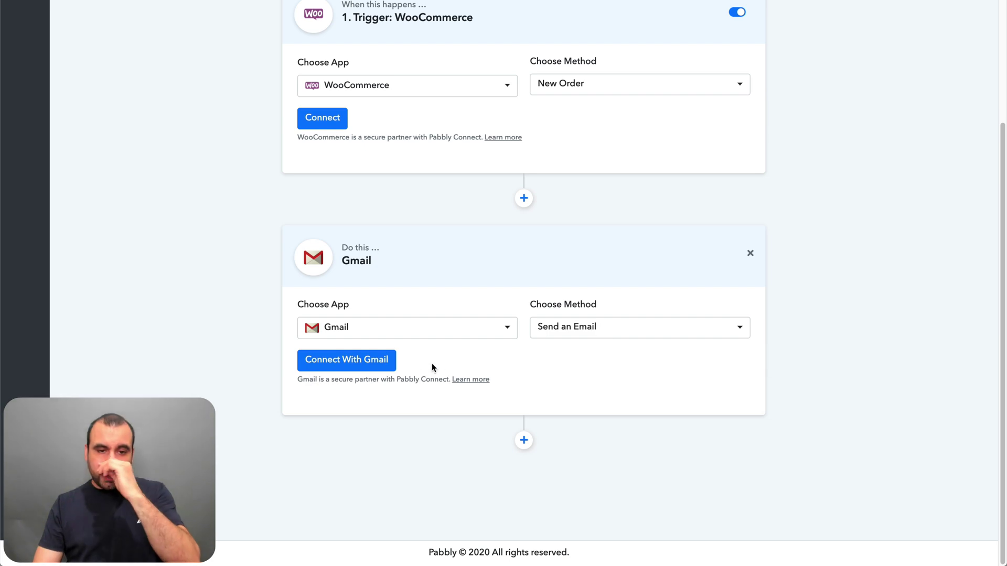
left_click(373, 366)
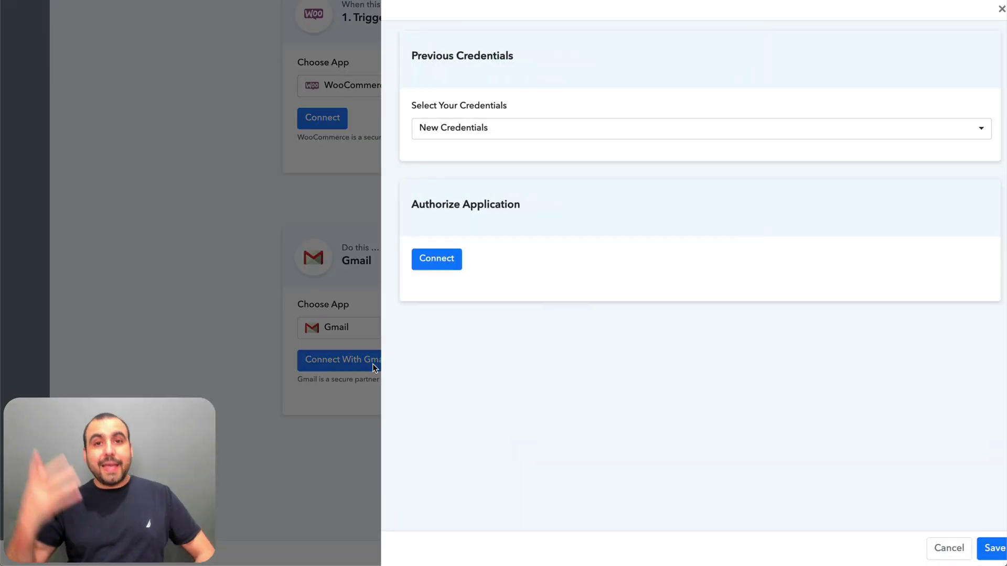
left_click(470, 129)
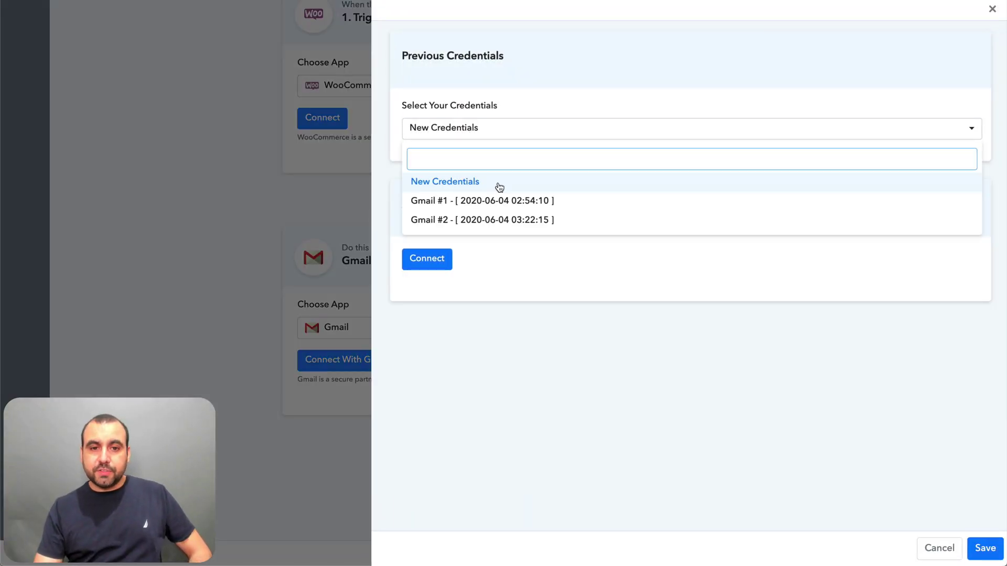
left_click(510, 198)
left_click(980, 547)
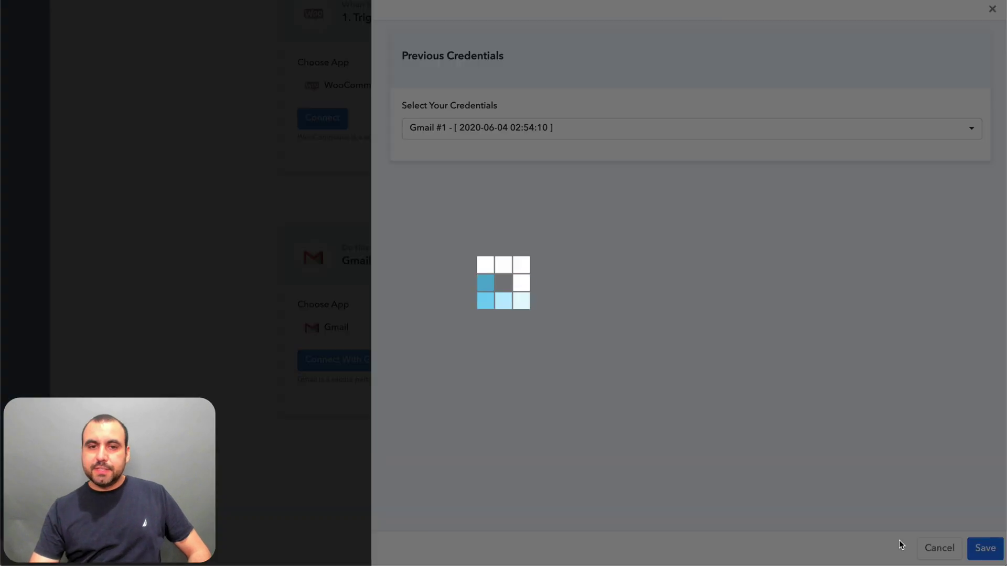
scroll(370, 422, "down", 5)
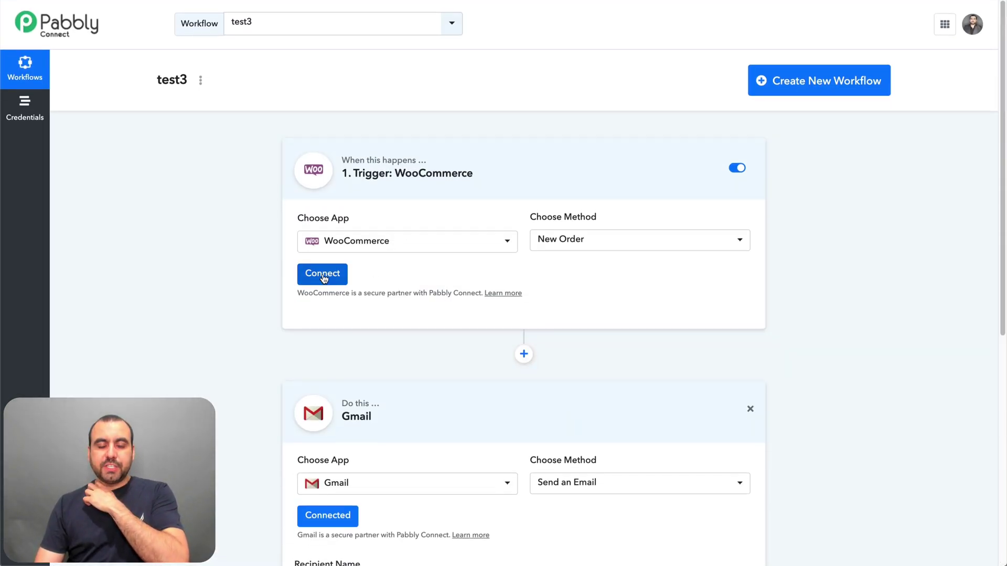
scroll(513, 373, "down", 5)
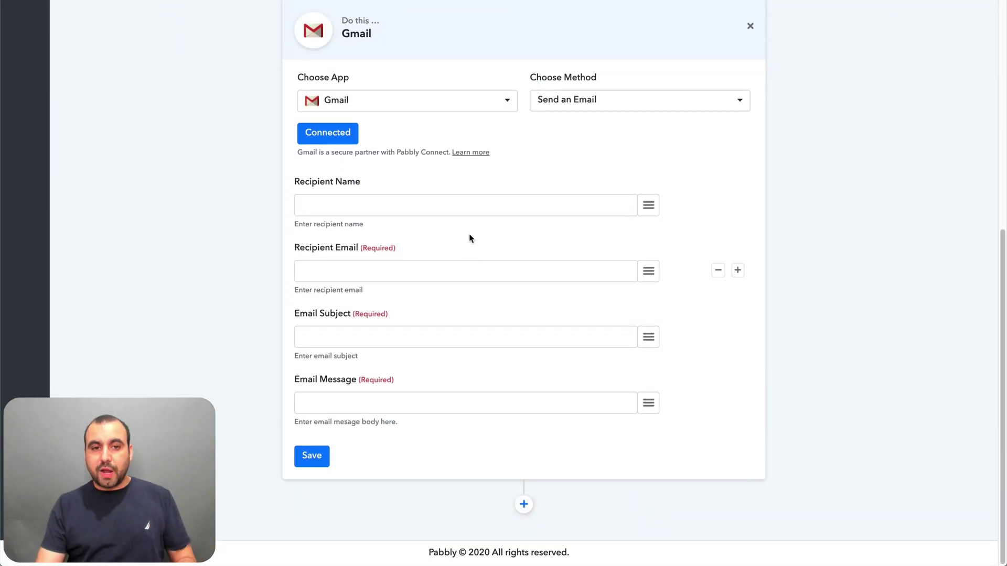
- Browse the insertable data options for the recipient name field
left_click(469, 204)
left_click(648, 206)
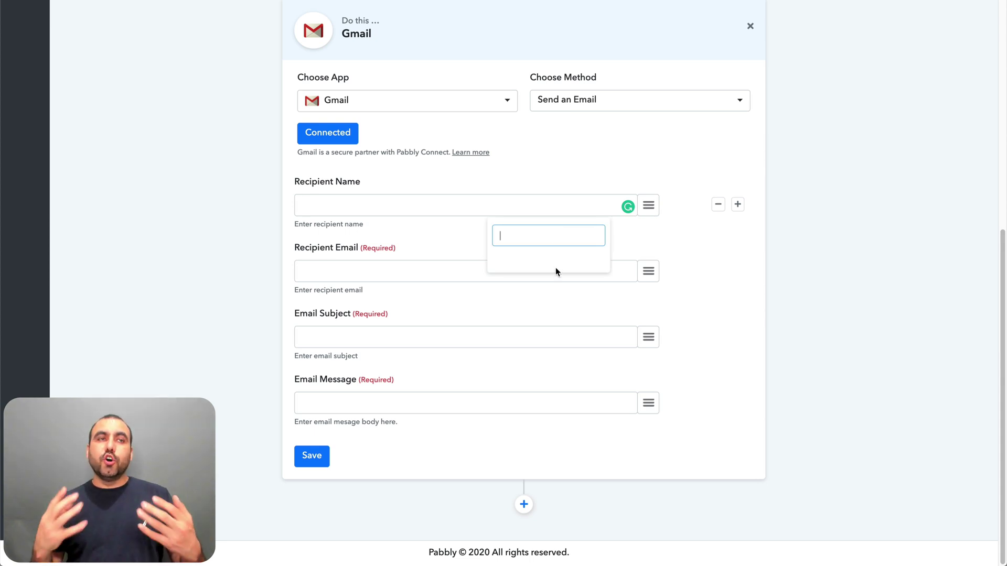
scroll(448, 215, "up", 8)
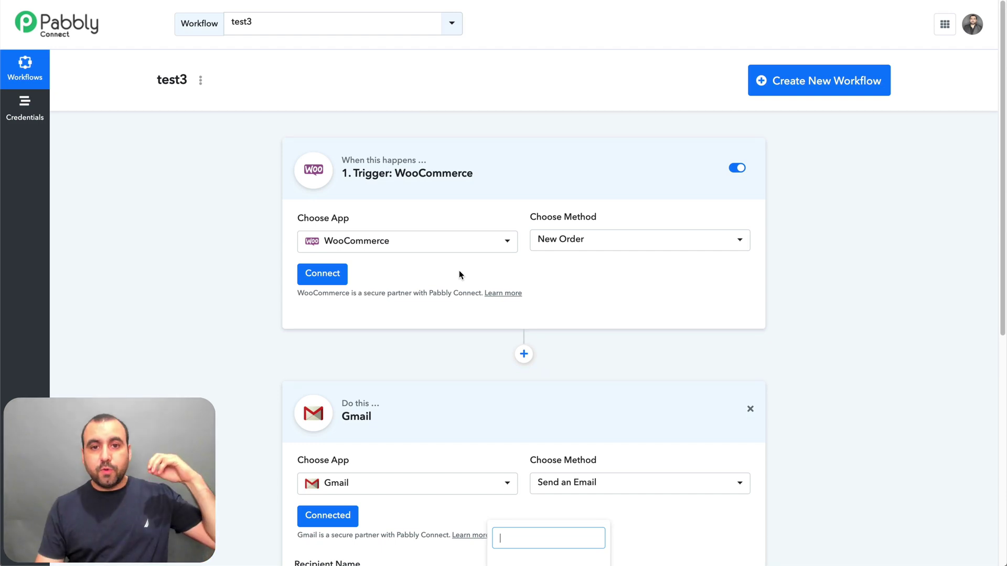
scroll(458, 269, "down", 7)
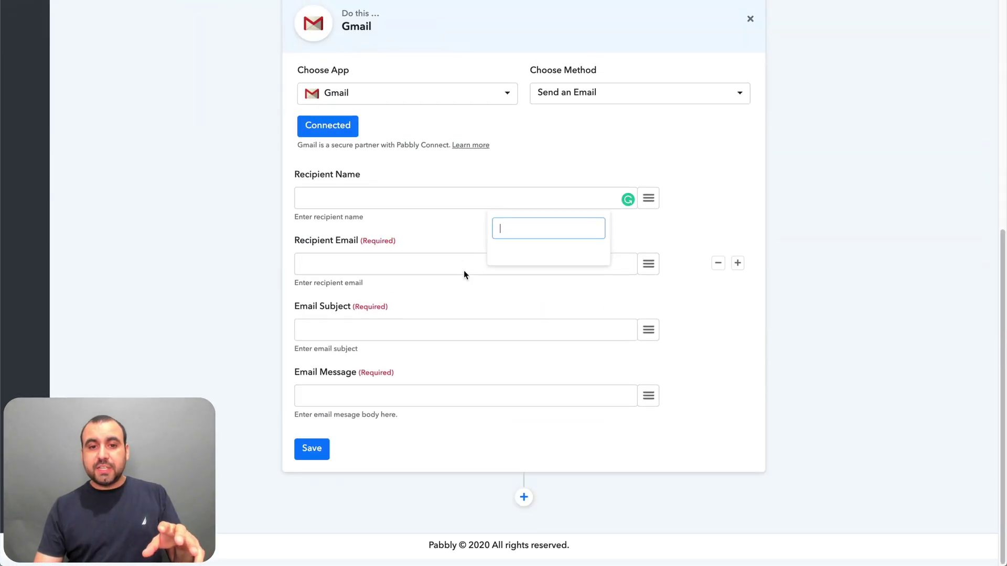
left_click(369, 204)
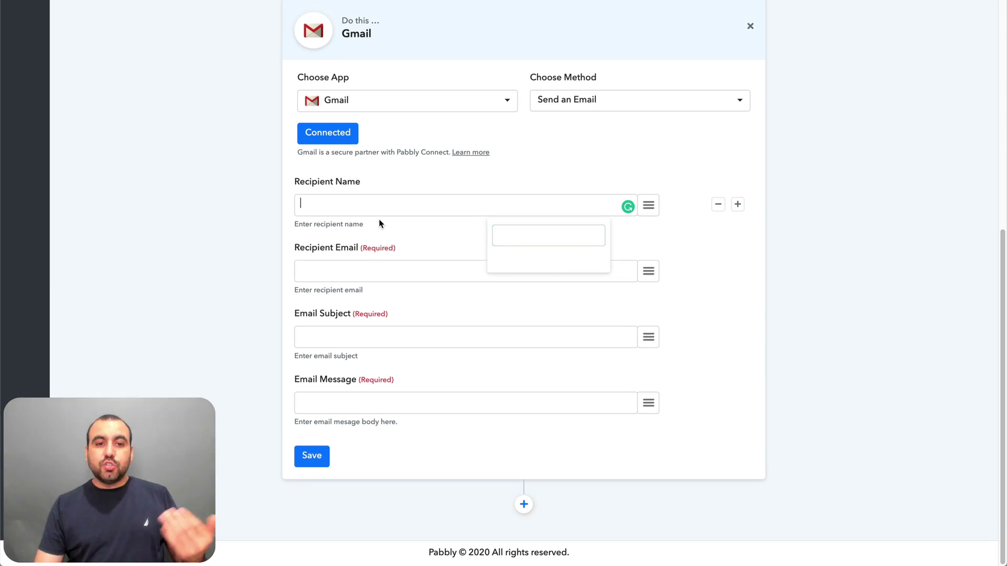
- Write 'sadsasadas' and a new line 'thank you for your order:' in the Email Message
left_click(383, 401)
type("sadsasadas")
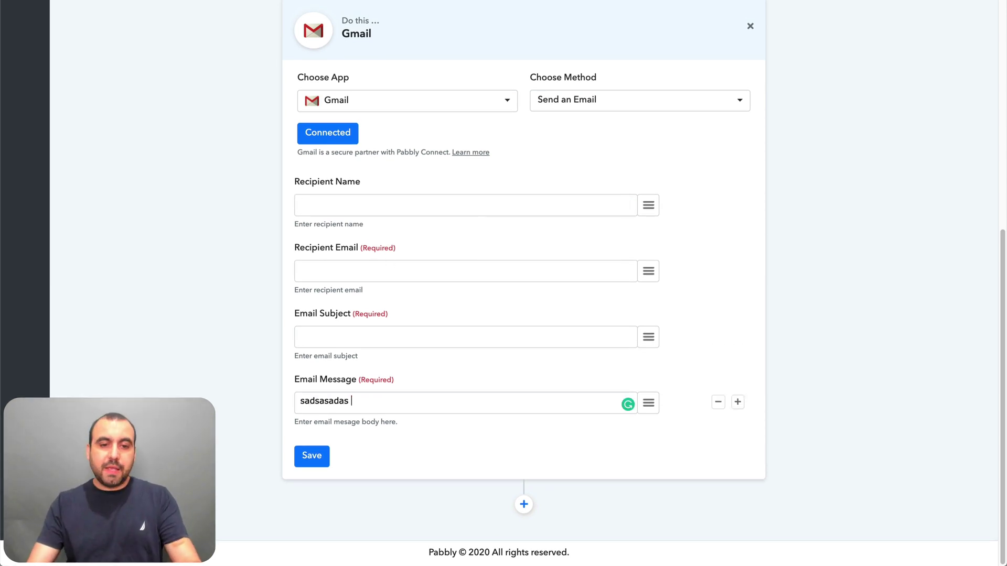
left_click(648, 403)
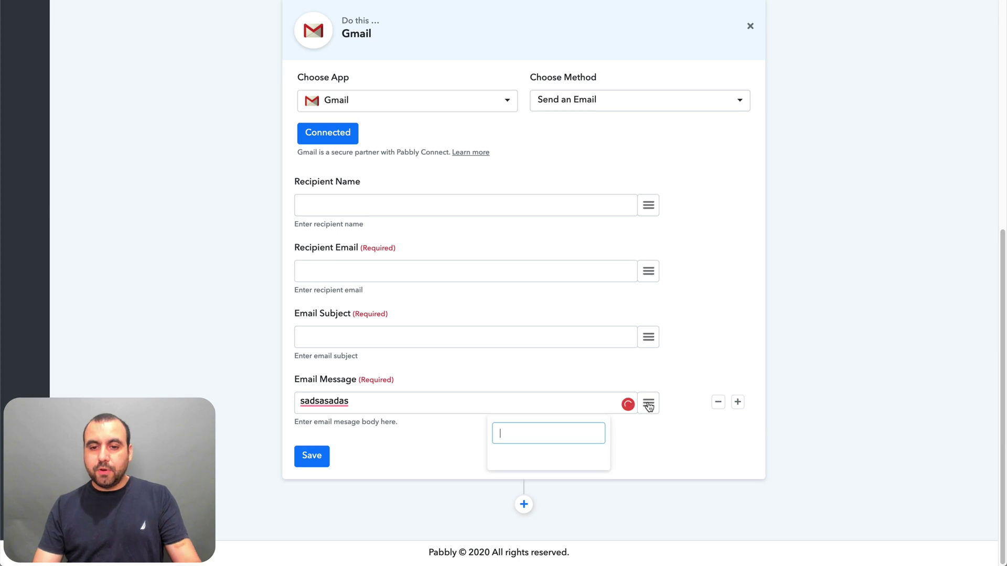
left_click(453, 438)
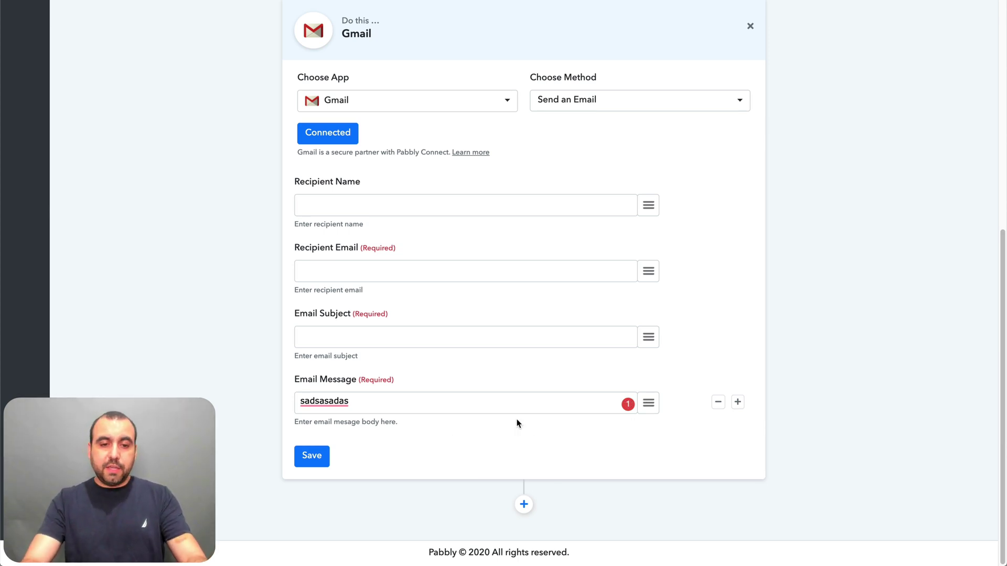
left_click(548, 400)
key("Return")
type("th")
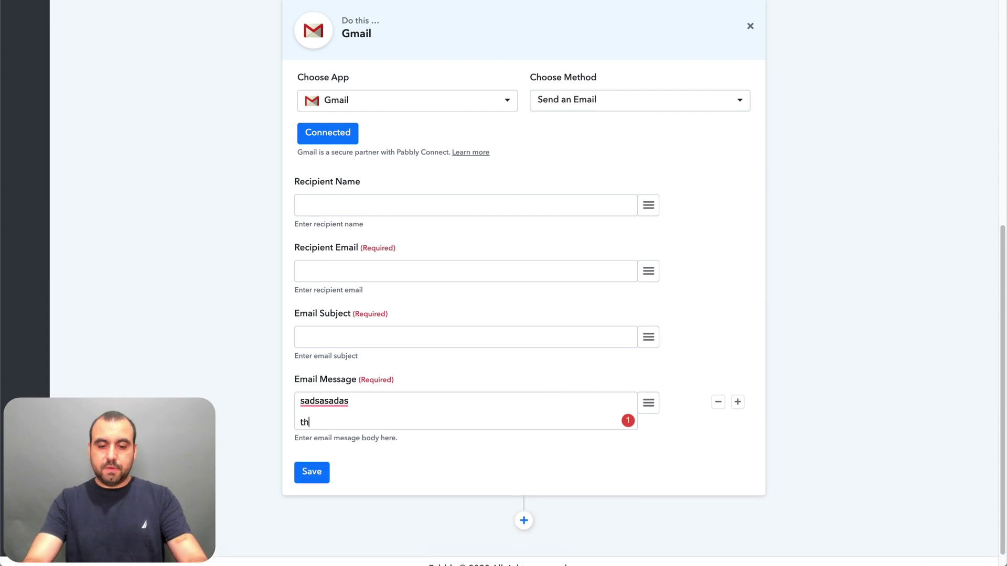
type("ank you for you")
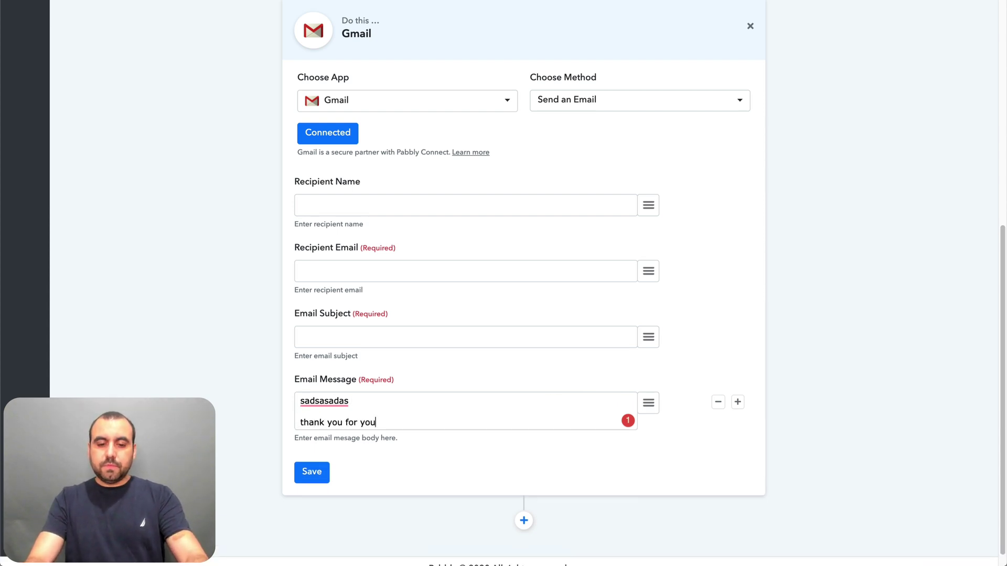
type("r order:")
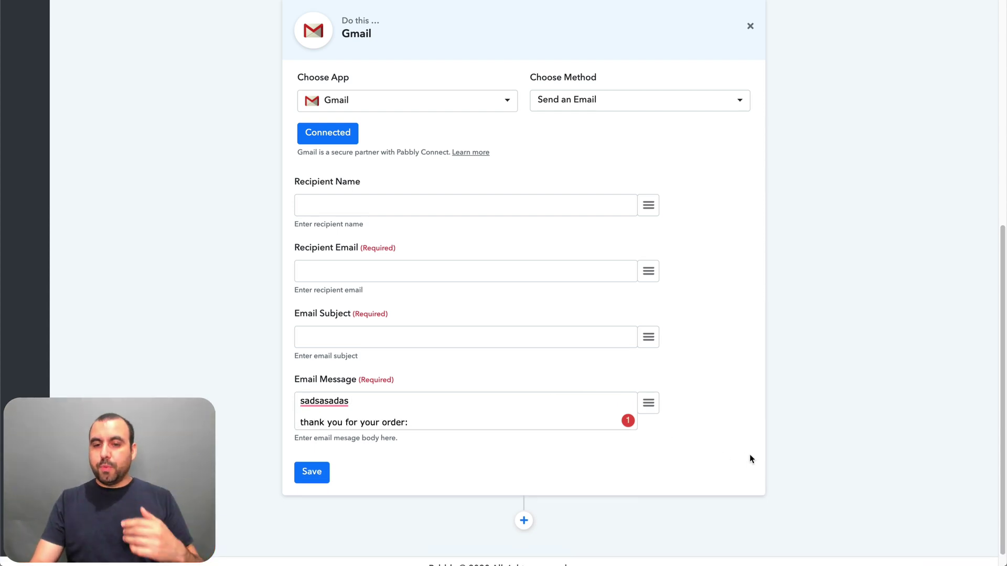
left_click(647, 405)
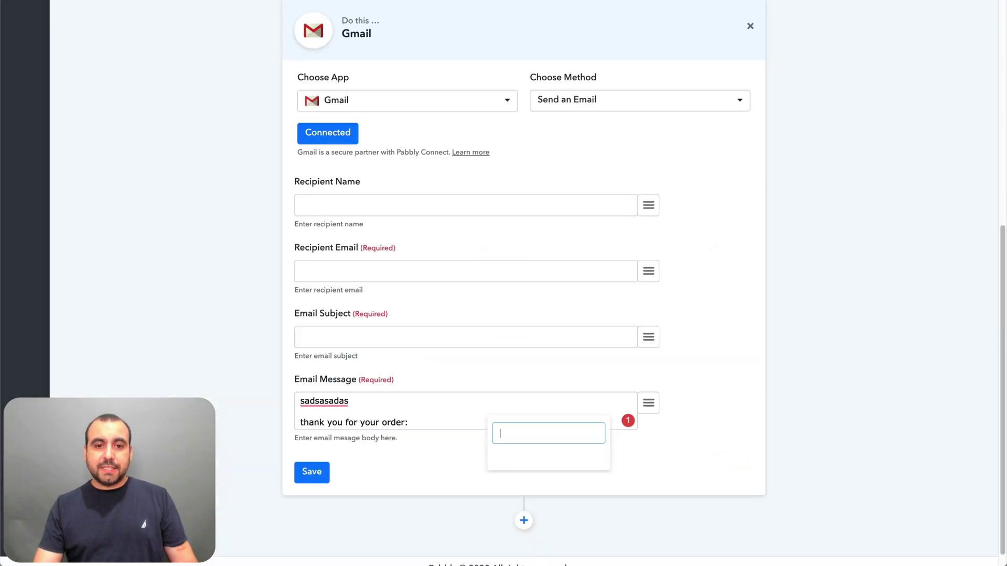
- Scroll up to the Webhook trigger and start capturing a webhook response
scroll(792, 354, "up", 10)
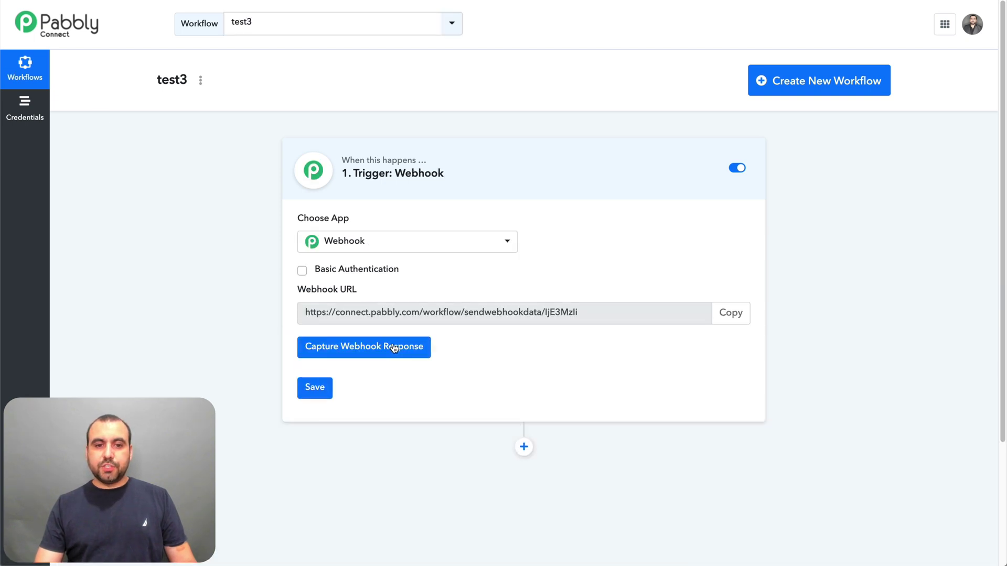
left_click(408, 351)
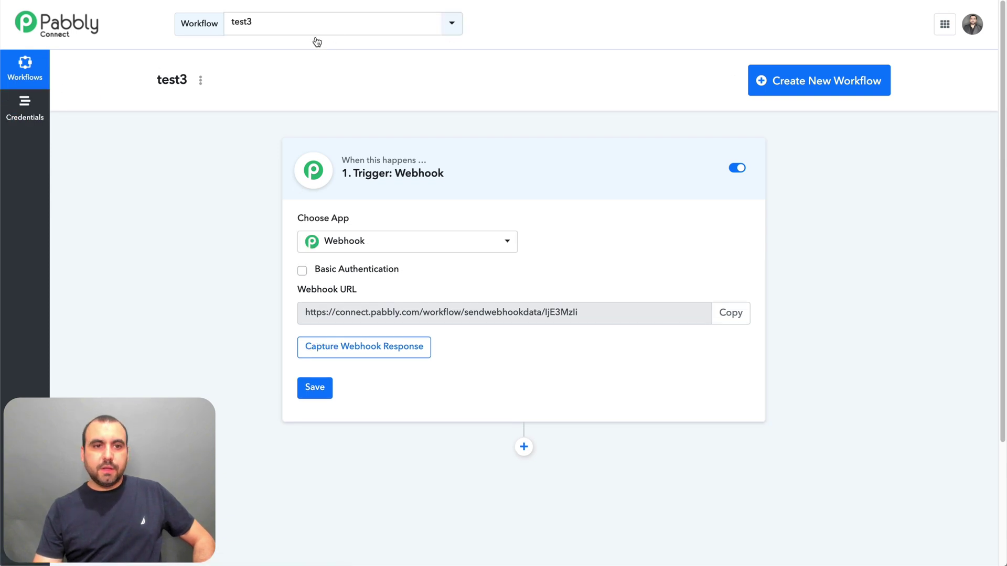
left_click(200, 82)
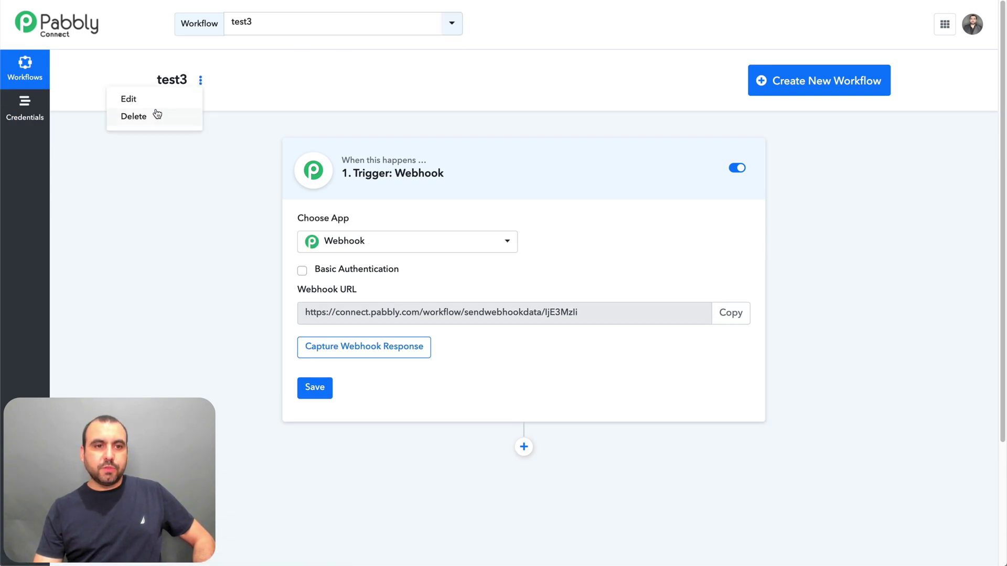
left_click(699, 120)
left_click(288, 27)
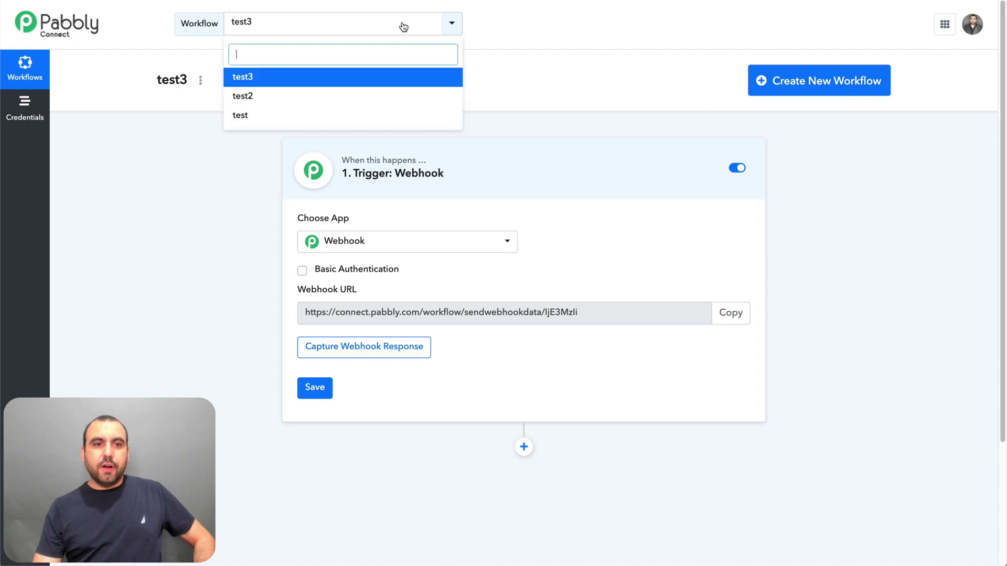
left_click(290, 115)
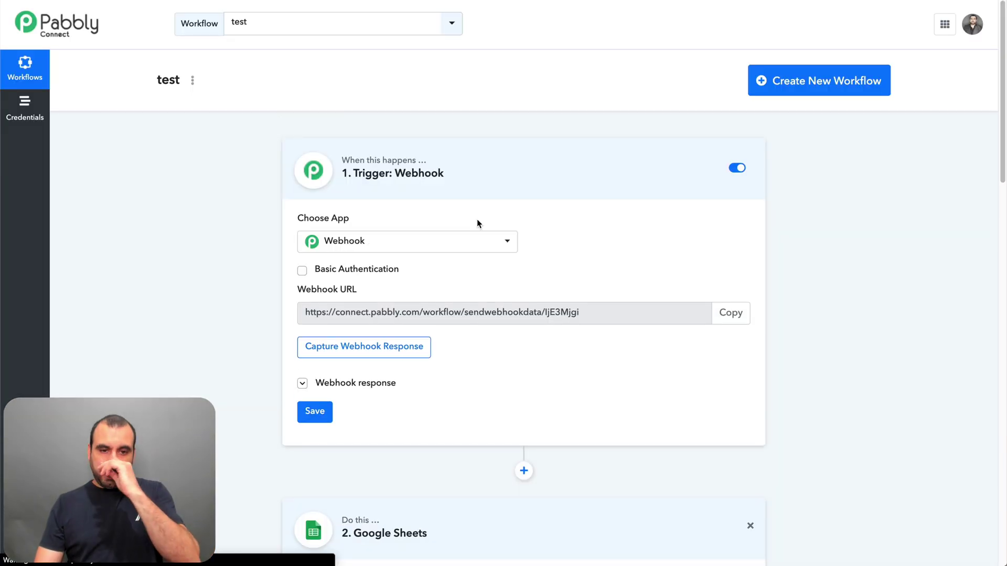
scroll(502, 338, "down", 2)
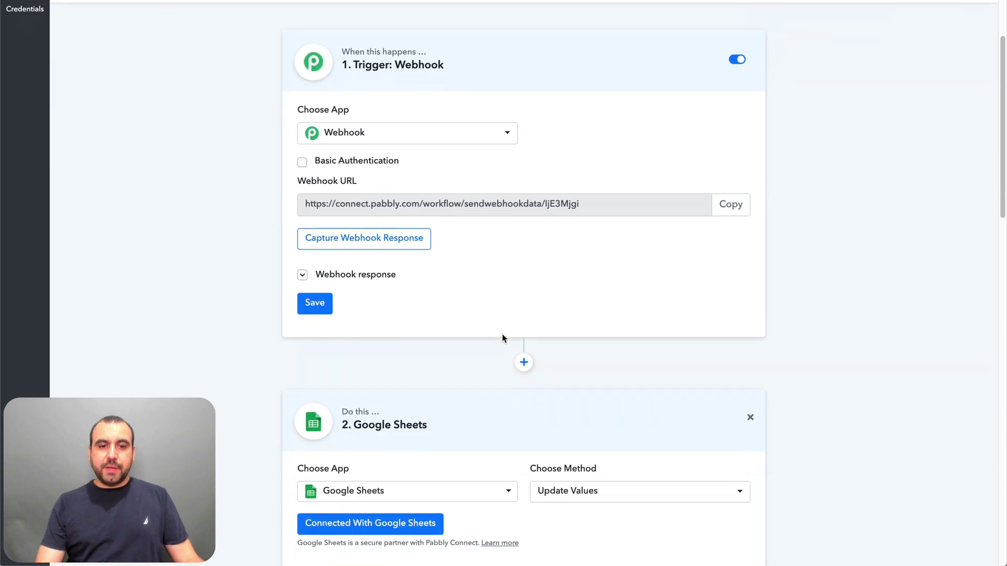
scroll(503, 336, "down", 7)
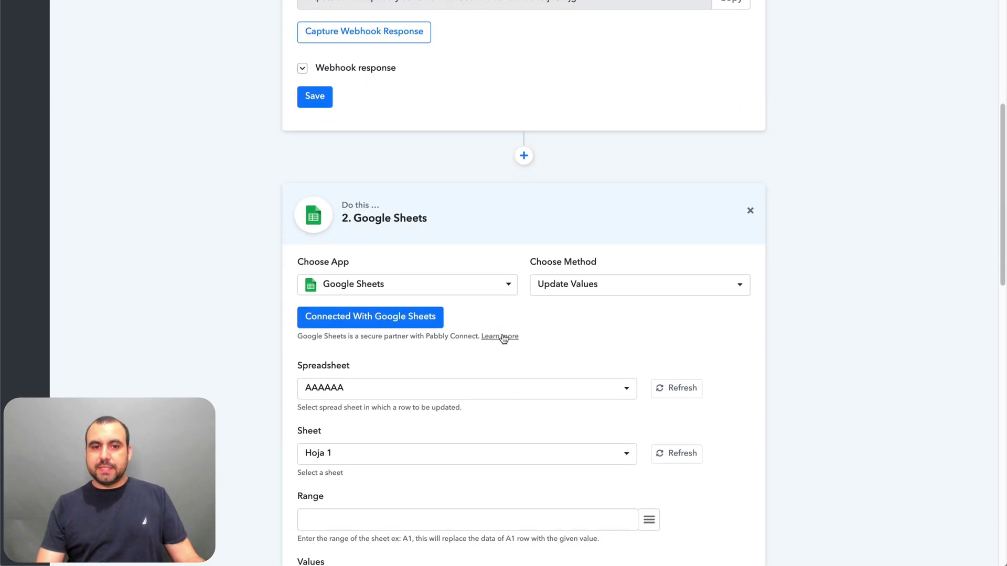
scroll(502, 338, "down", 10)
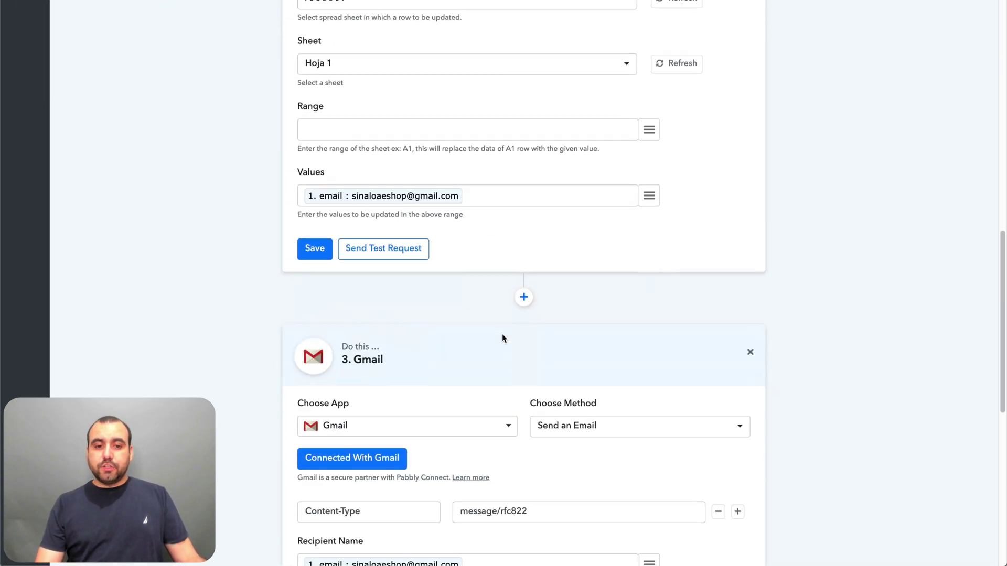
scroll(502, 334, "down", 2)
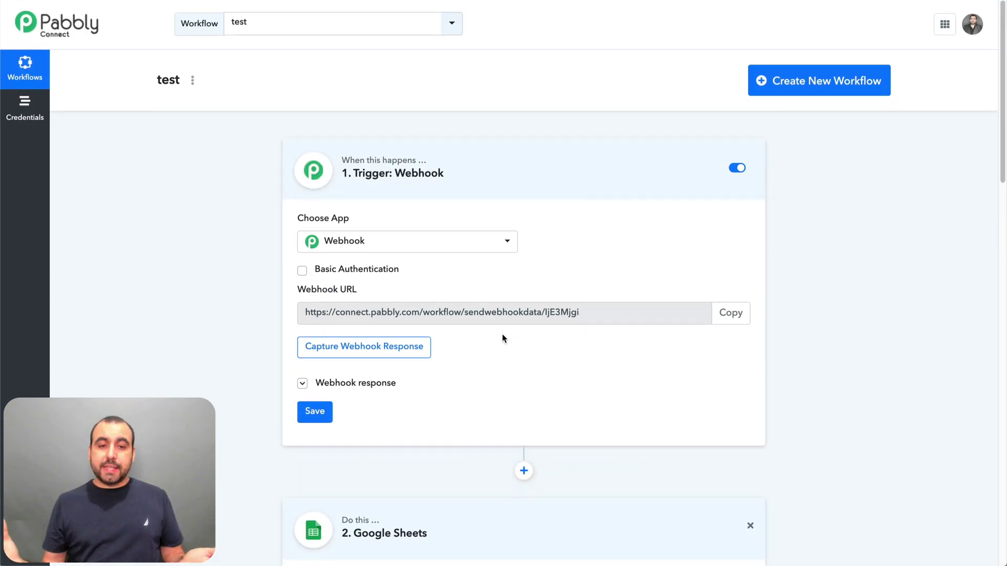
left_click(741, 170)
left_click(741, 170)
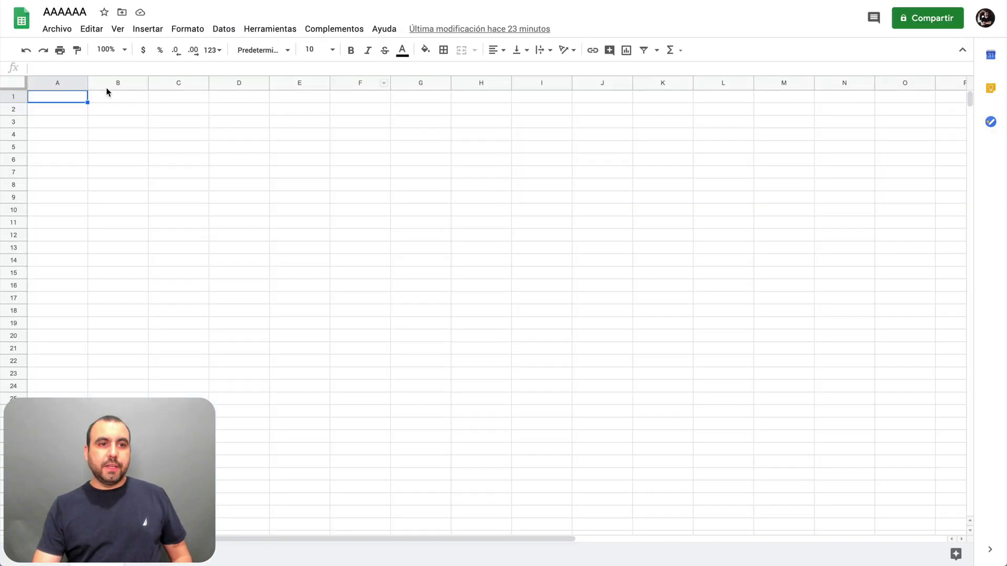
double_click(115, 121)
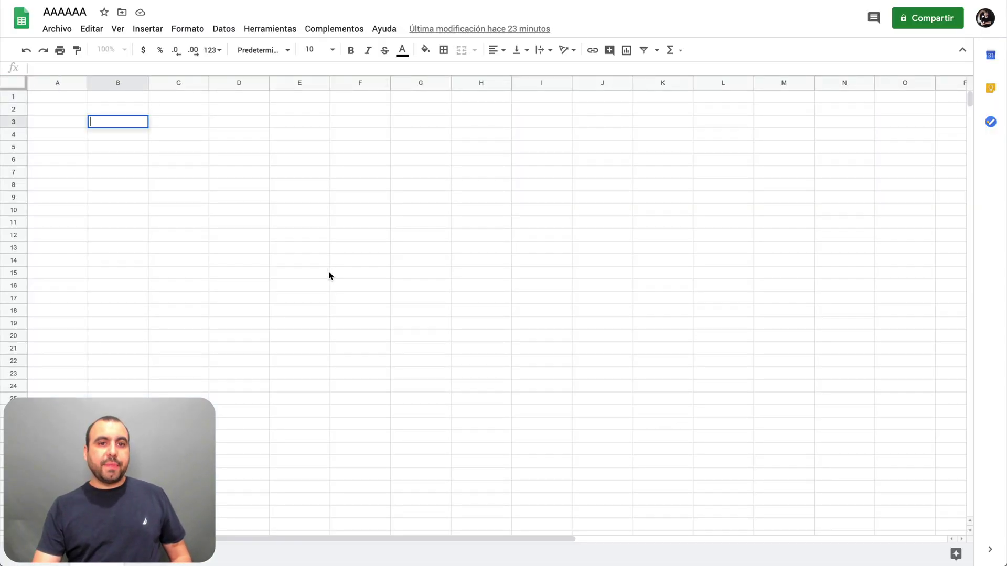
double_click(331, 274)
left_click_drag(396, 436, 2, 88)
left_click(308, 190)
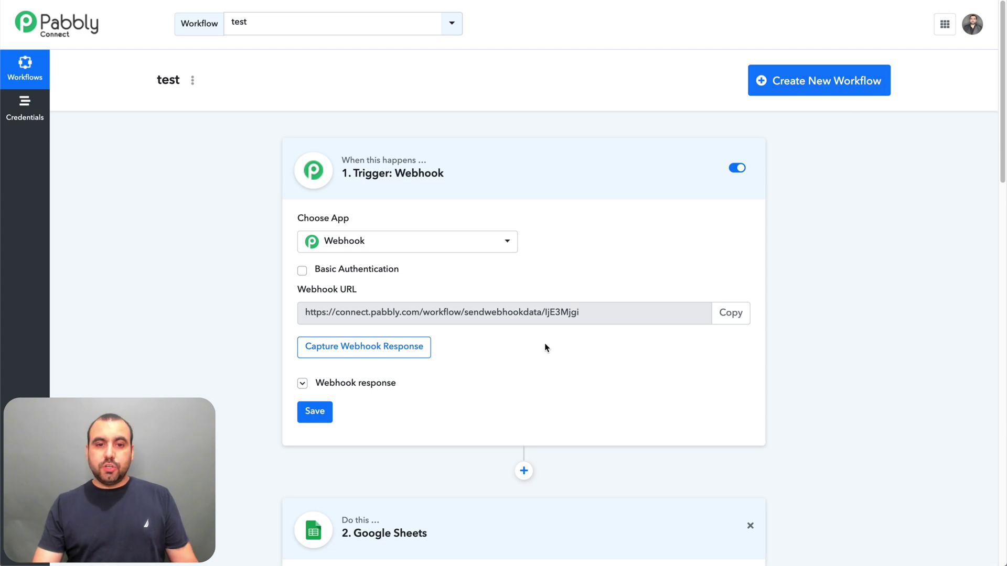
- Capture a fresh webhook response and expand its data
left_click(336, 351)
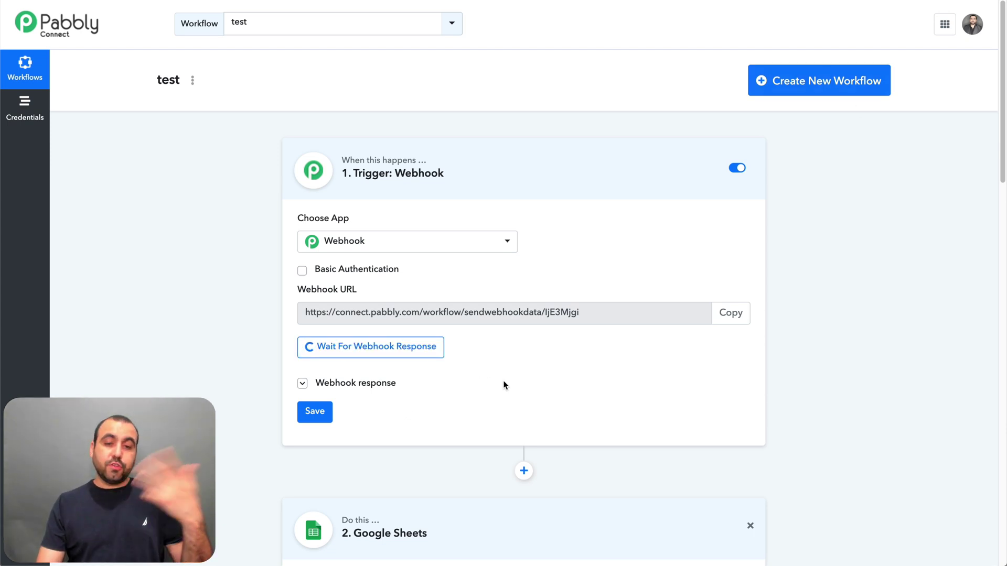
scroll(420, 430, "down", 4)
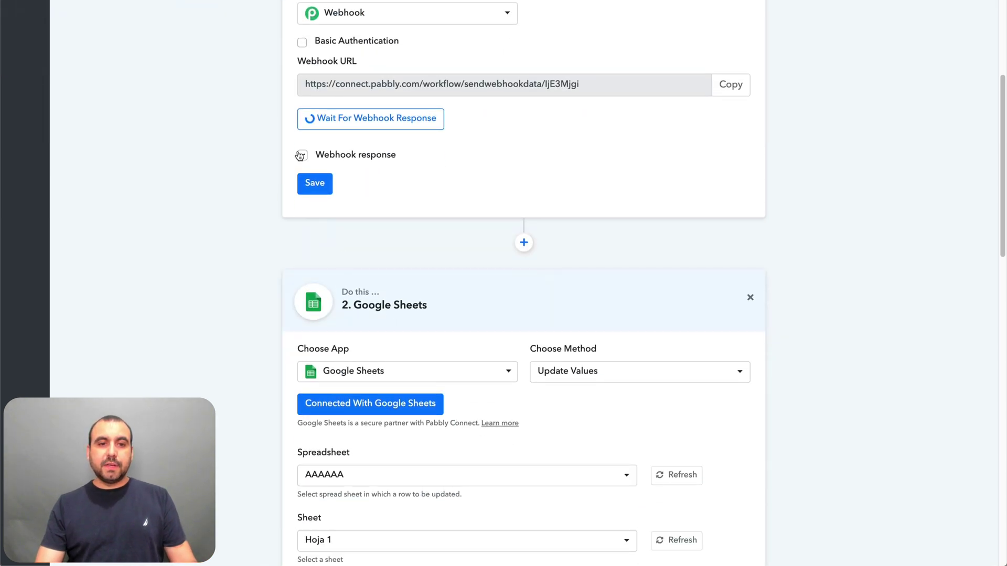
left_click(308, 156)
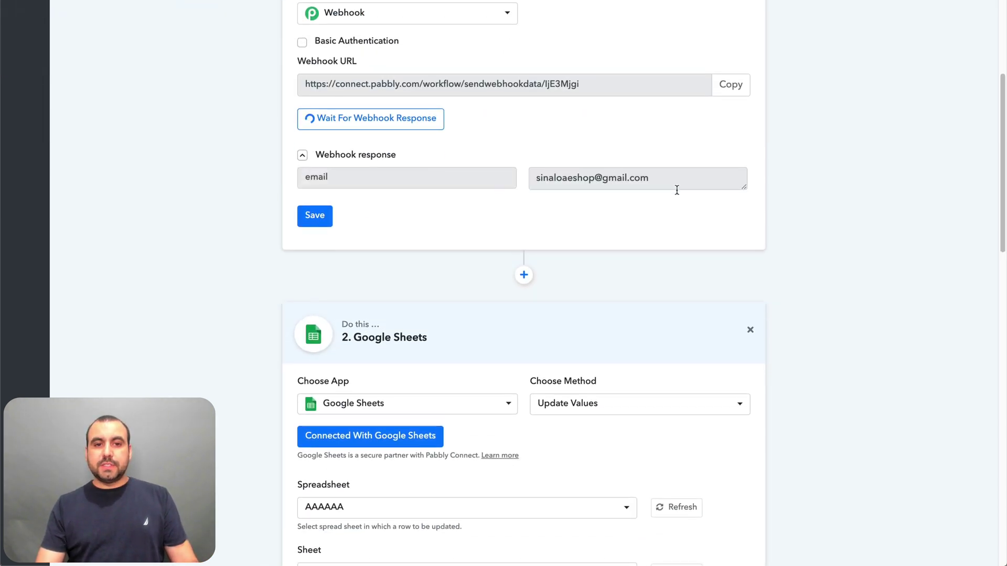
scroll(559, 387, "down", 4)
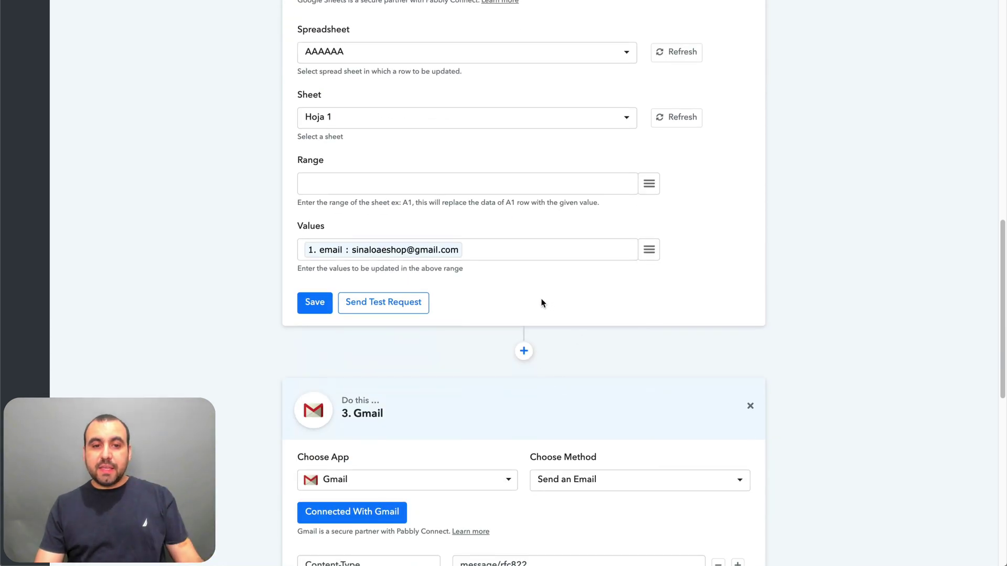
- Test the Google Sheets step and review its 400 INVALID_ARGUMENT error
left_click(414, 306)
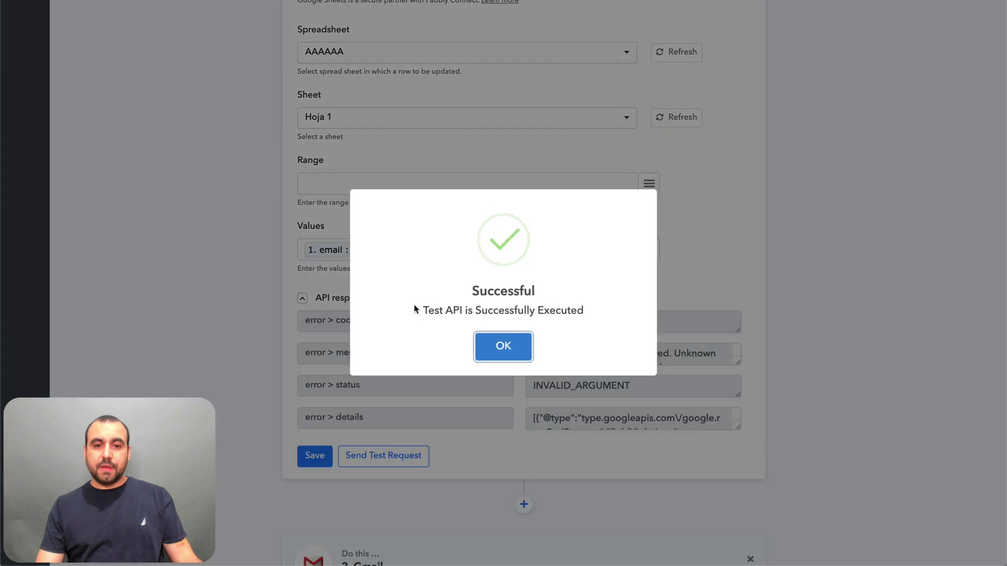
left_click(488, 347)
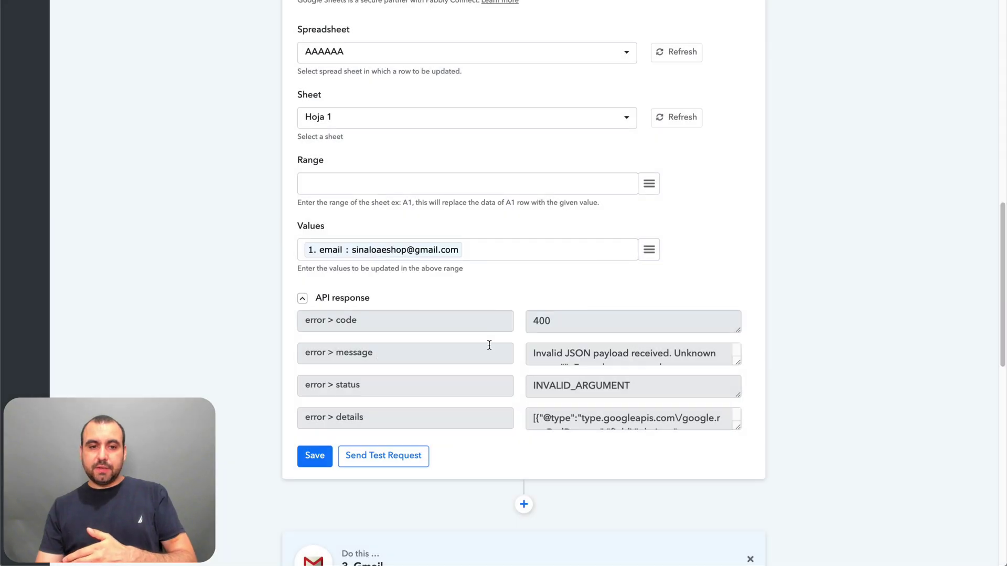
scroll(481, 385, "down", 1)
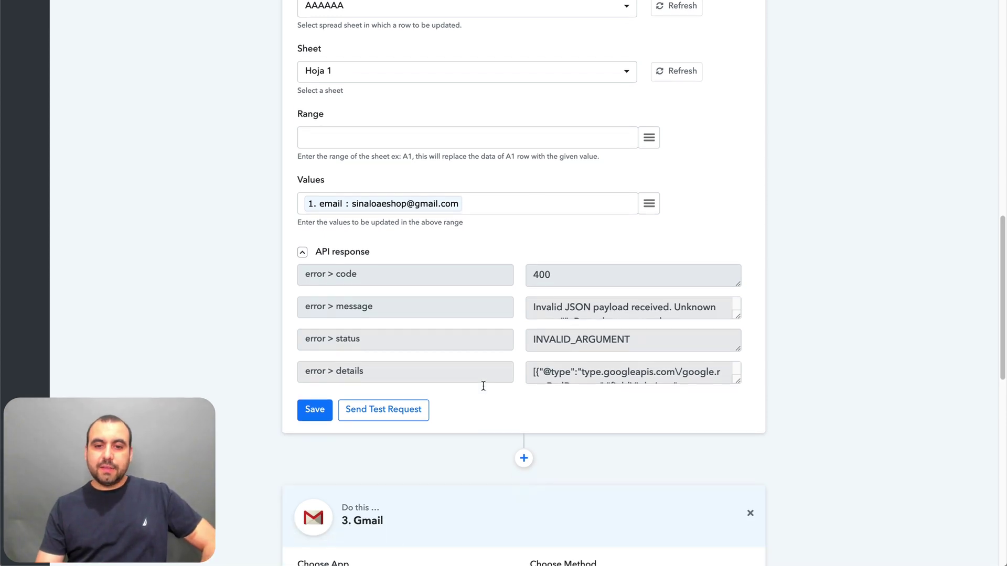
left_click(619, 312)
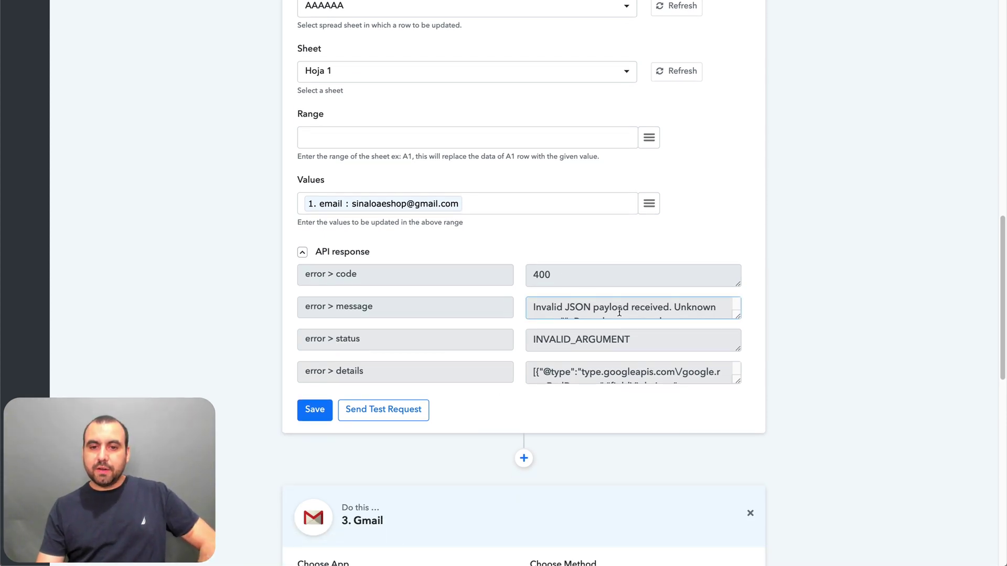
scroll(682, 307, "down", 1)
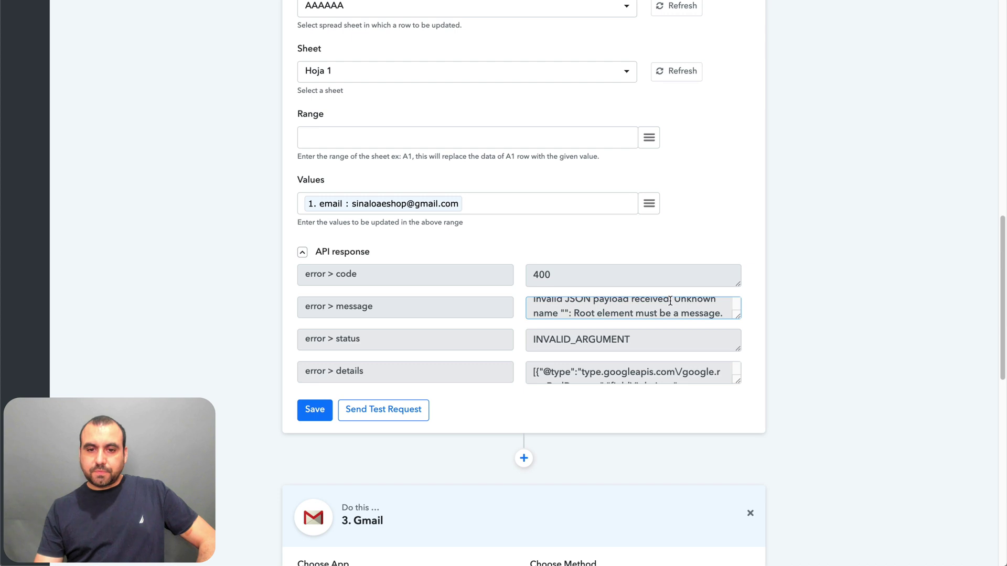
scroll(670, 301, "down", 1)
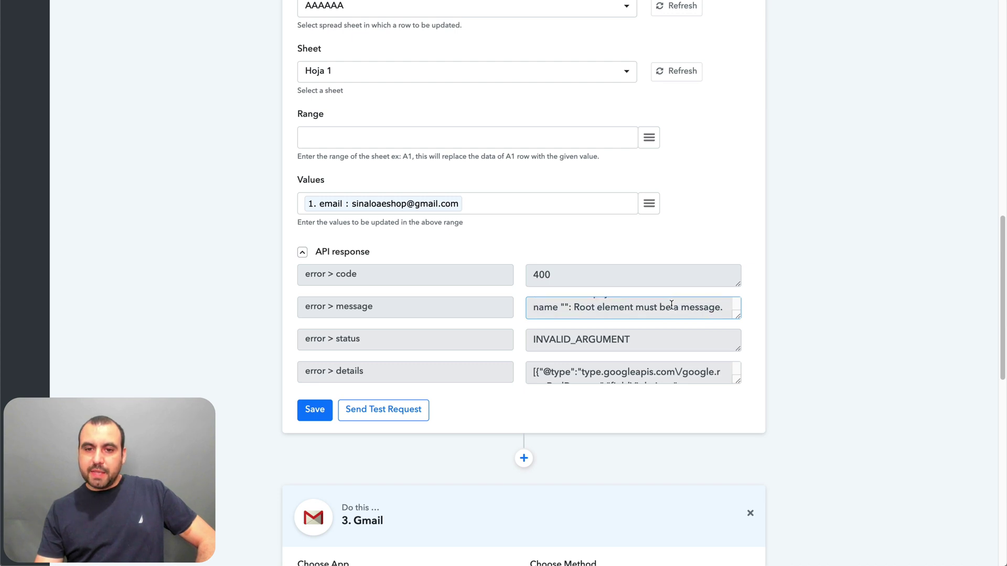
scroll(671, 305, "down", 1)
left_click(630, 310)
scroll(629, 315, "down", 1)
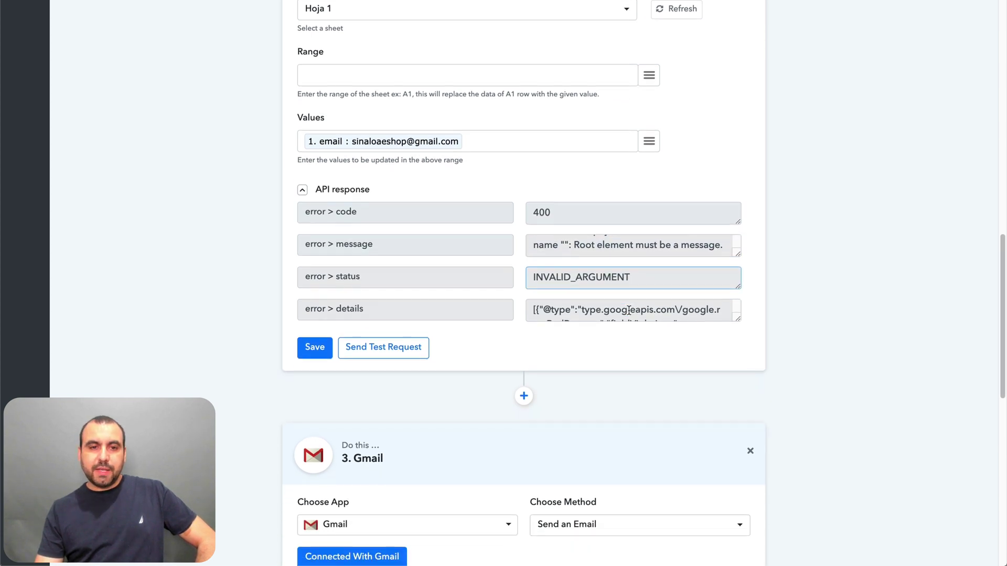
scroll(624, 323, "up", 5)
scroll(622, 327, "down", 3)
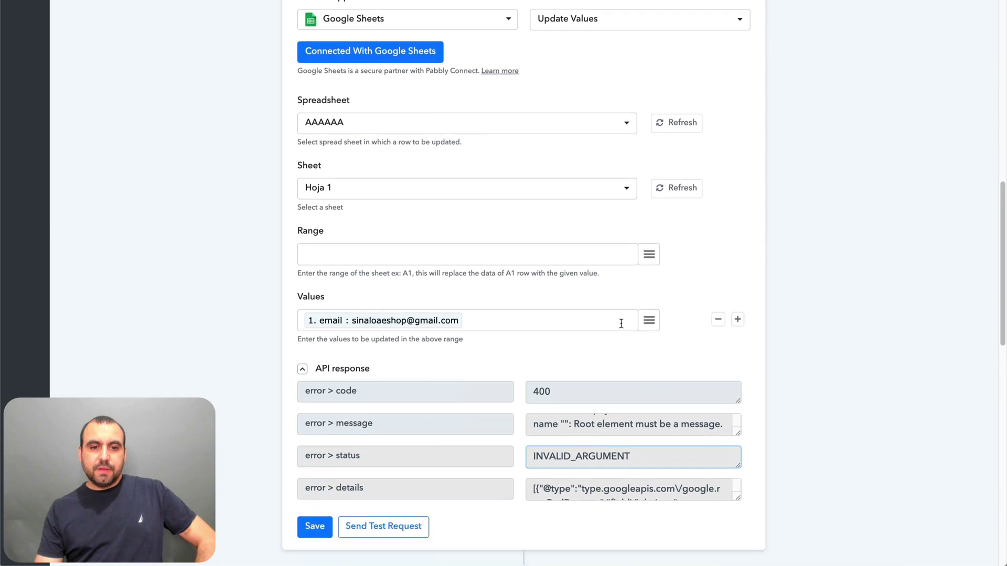
scroll(422, 459, "down", 3)
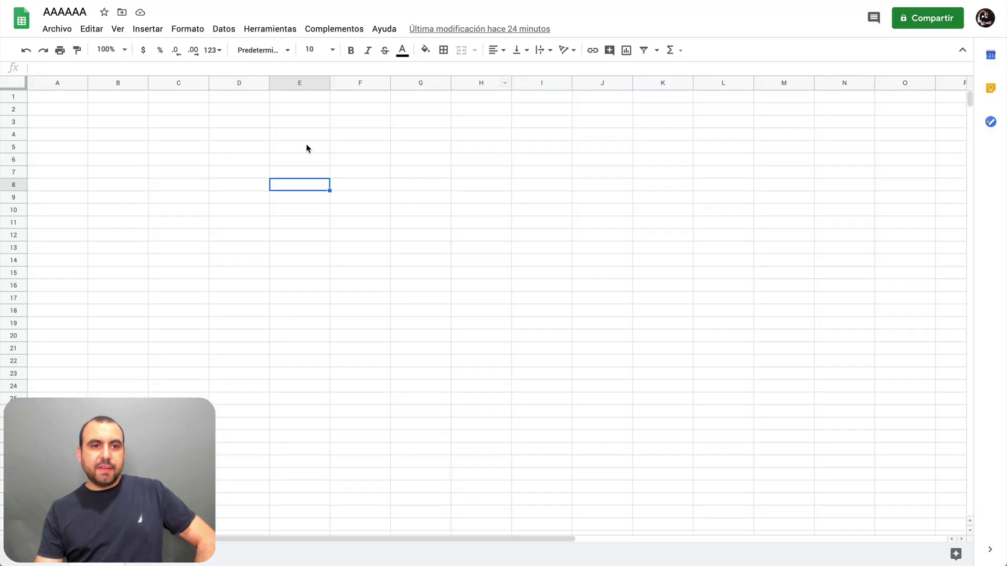
left_click(308, 148)
left_click(660, 170)
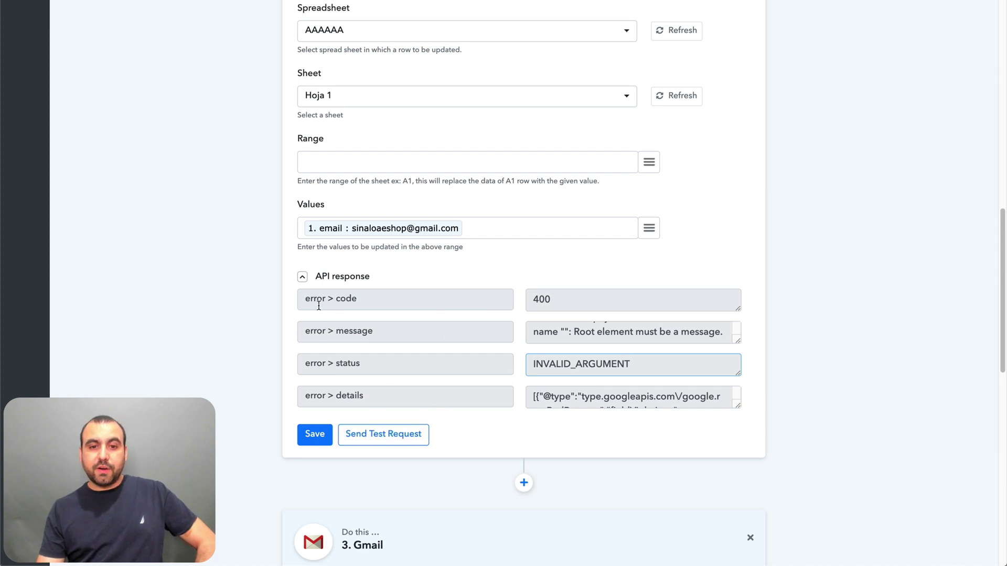
left_click(303, 276)
left_click(302, 277)
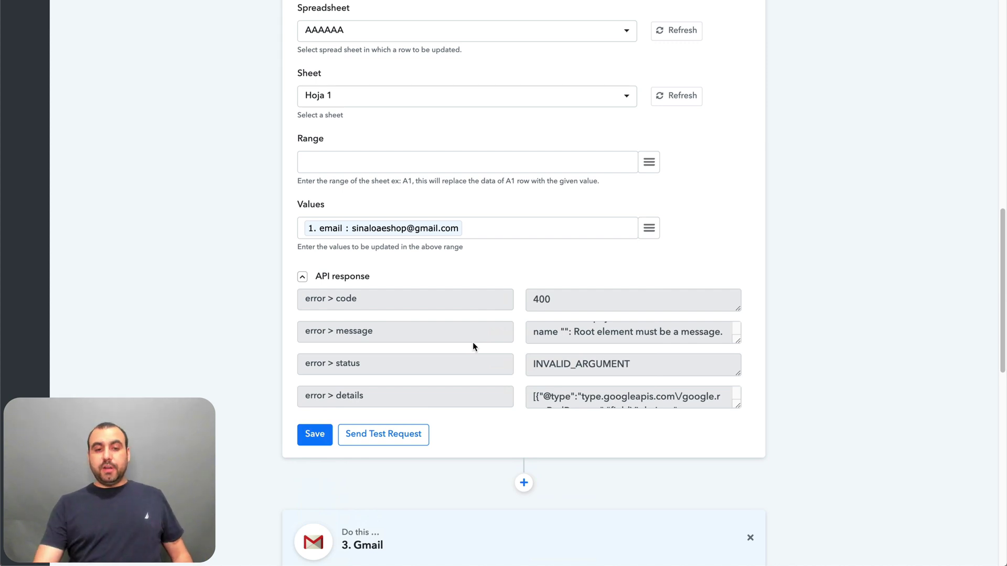
left_click(649, 368)
scroll(620, 397, "down", 5)
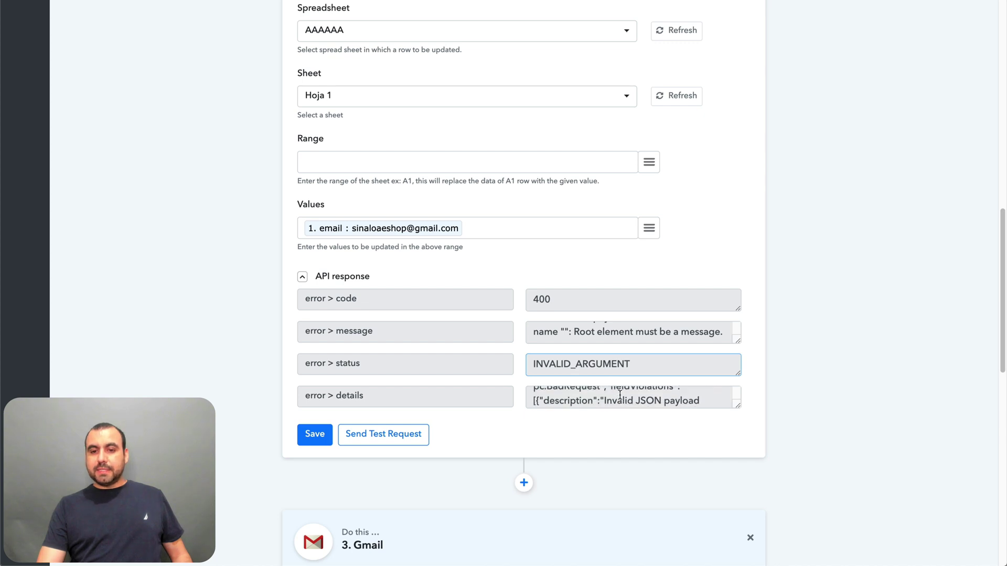
left_click(666, 468)
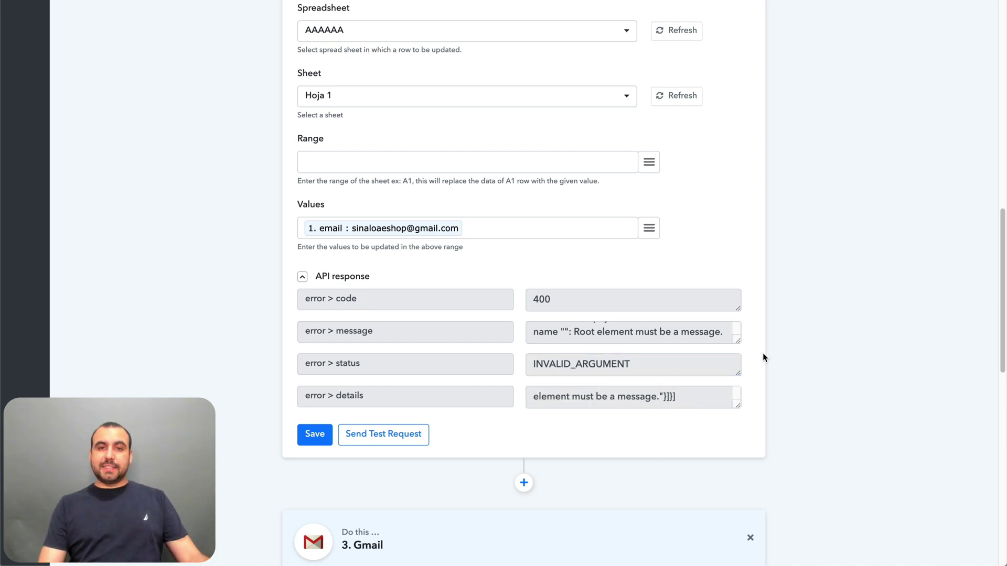
scroll(764, 358, "up", 13)
scroll(764, 358, "down", 7)
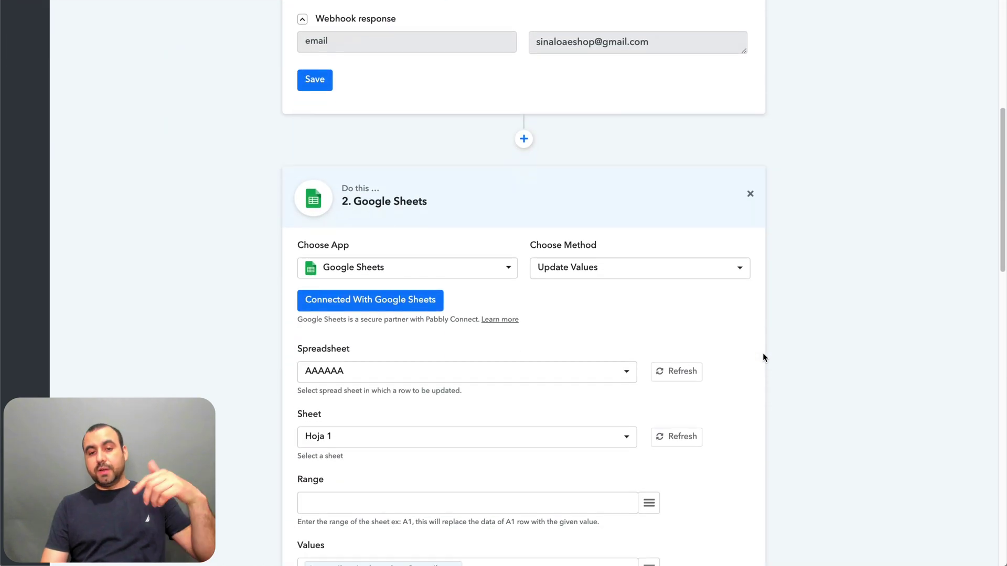
- Send a test email from the Gmail step and review the returned id, threadId and labels
scroll(763, 357, "down", 11)
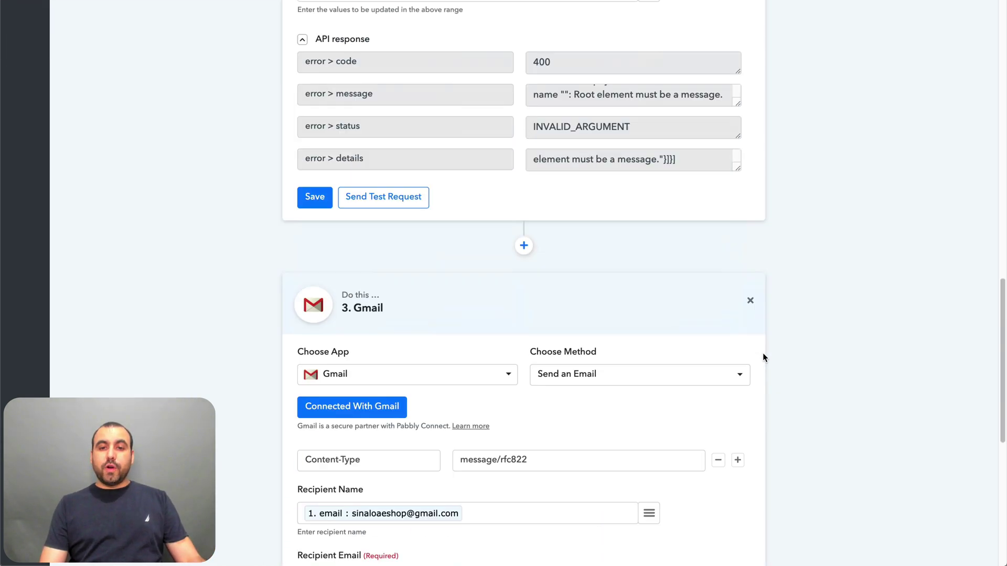
scroll(763, 354, "down", 8)
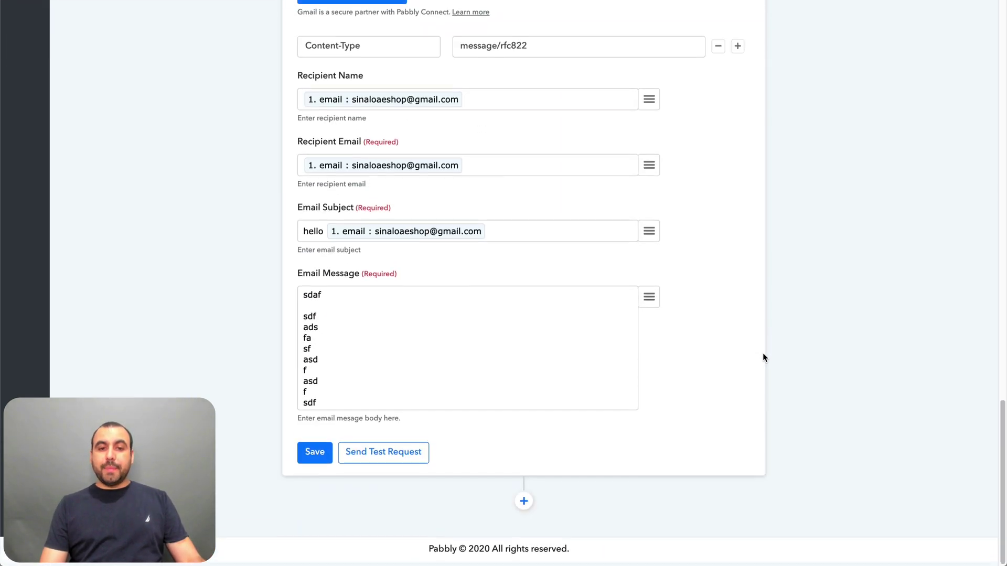
left_click(422, 457)
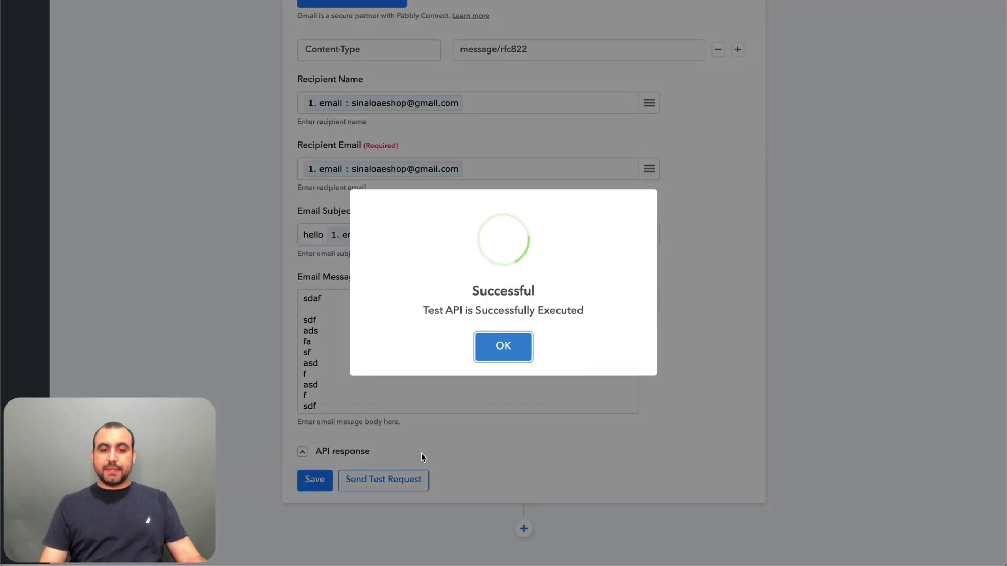
left_click(504, 347)
scroll(506, 351, "down", 3)
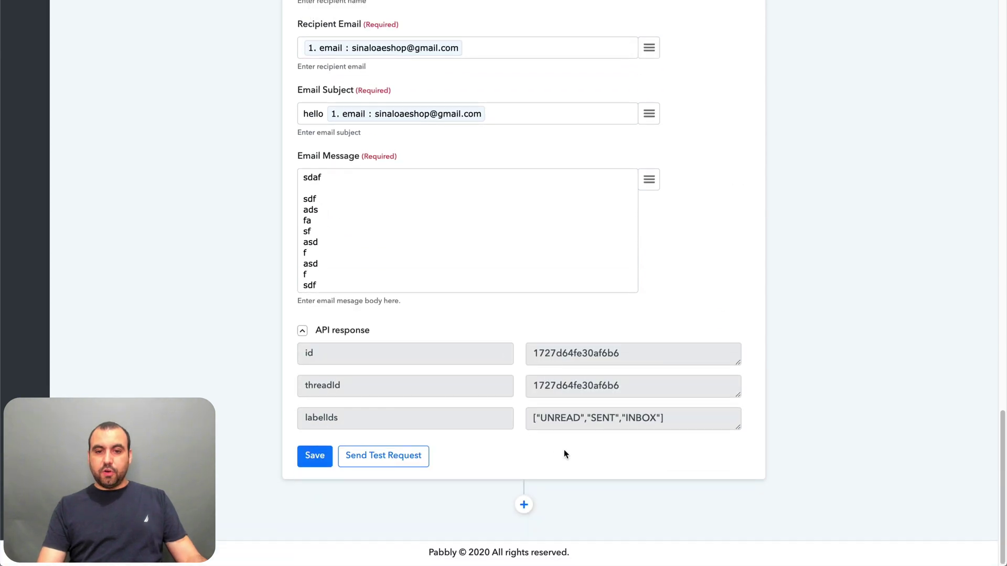
scroll(406, 338, "up", 3)
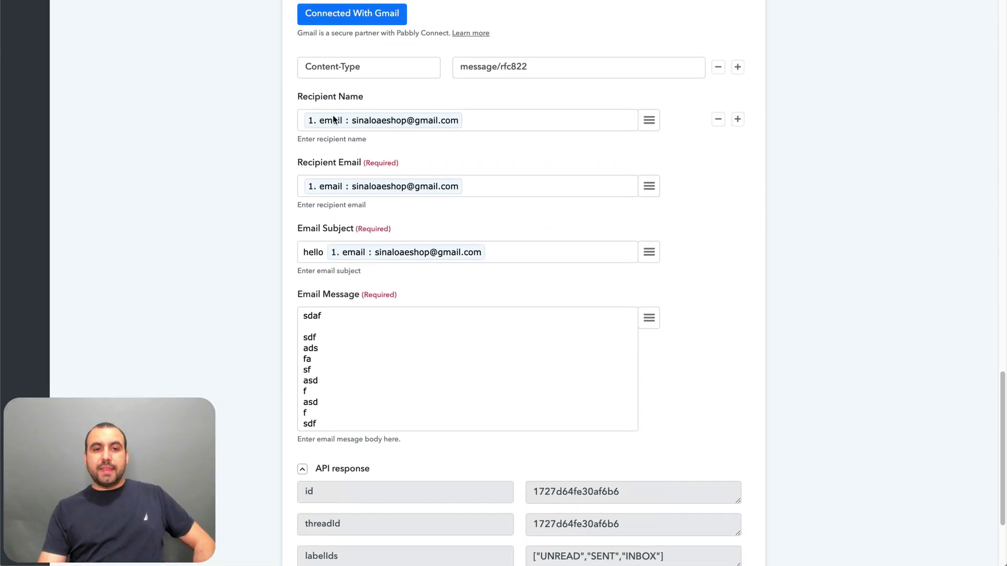
- Select 'hello' in the email subject, then open and close a private window
double_click(303, 254)
left_click(486, 348)
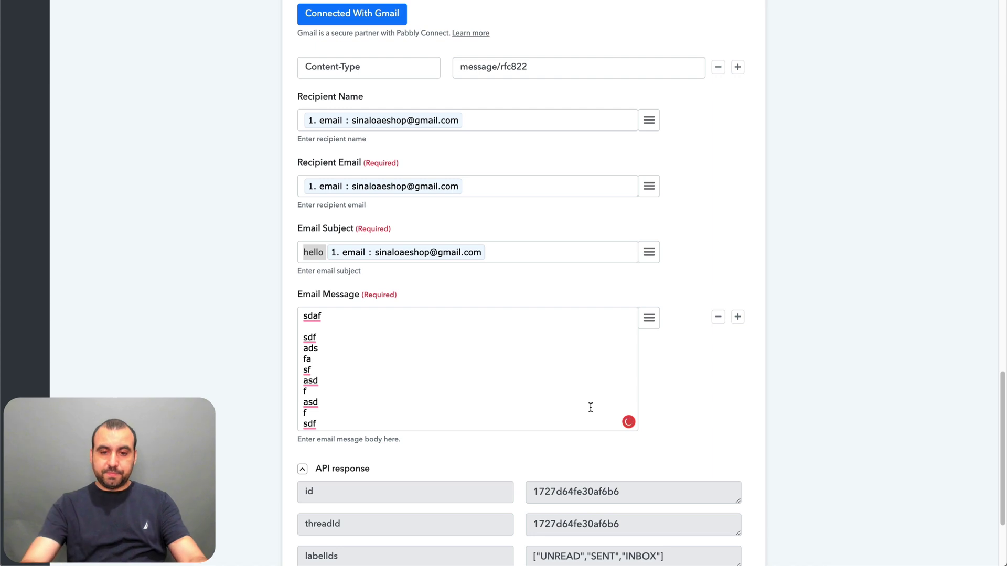
key("super+t")
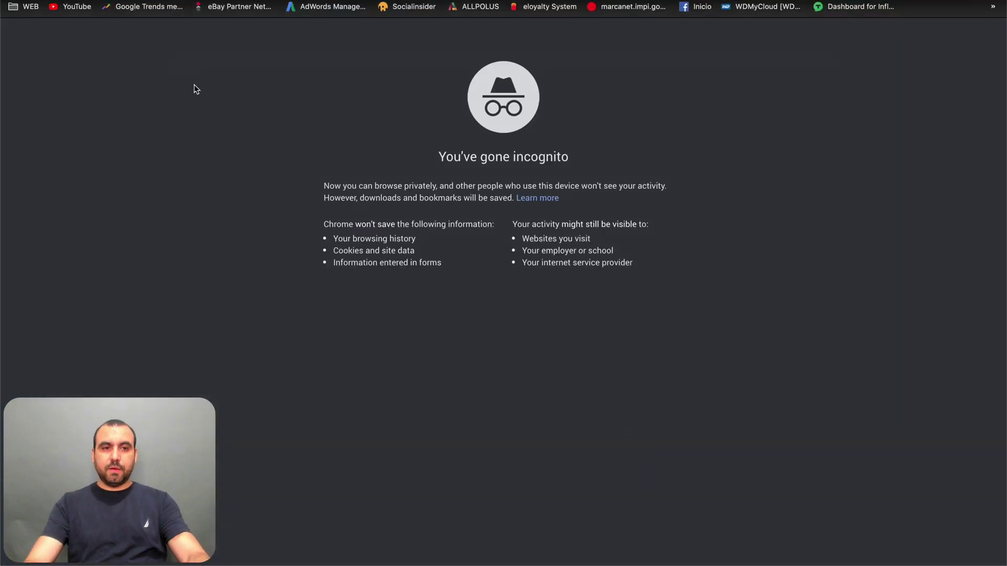
type("gm")
key("super+w")
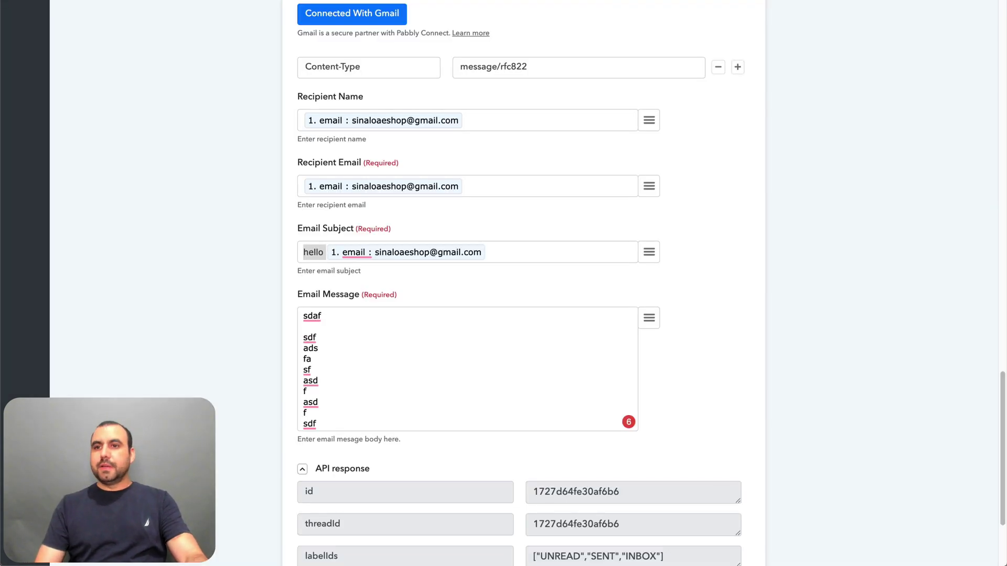
- Open Gmail in a new browser tab
key("super+t")
type("gmç")
key("BackSpace")
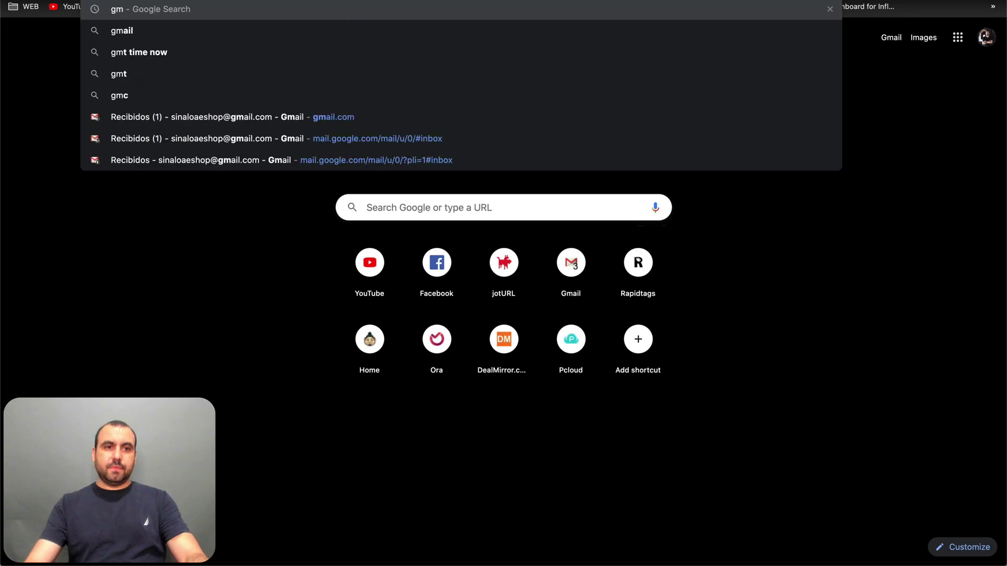
type("ail.com")
key("Return")
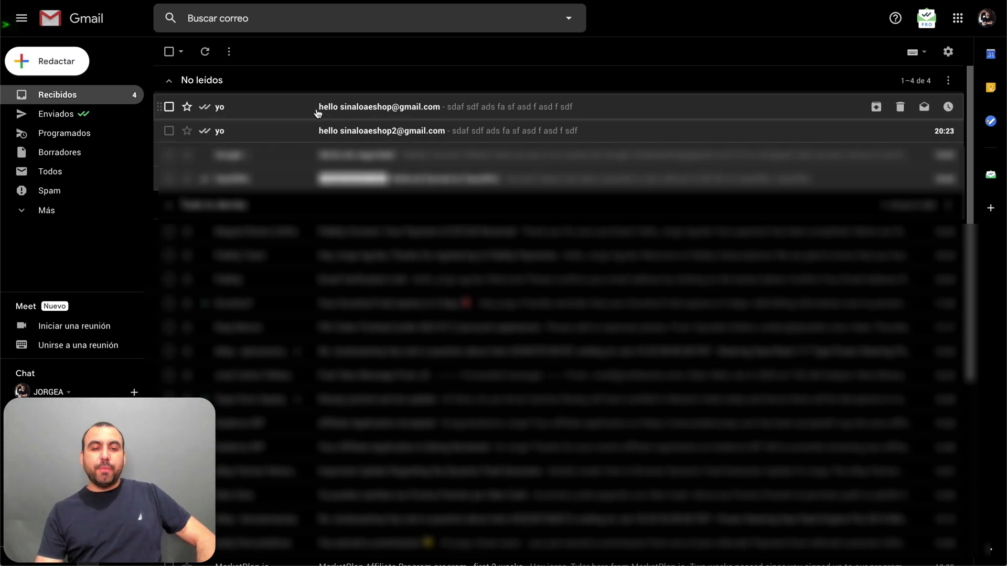
- Open the new 'hello' test email in Gmail and check the sender's address
left_click(473, 112)
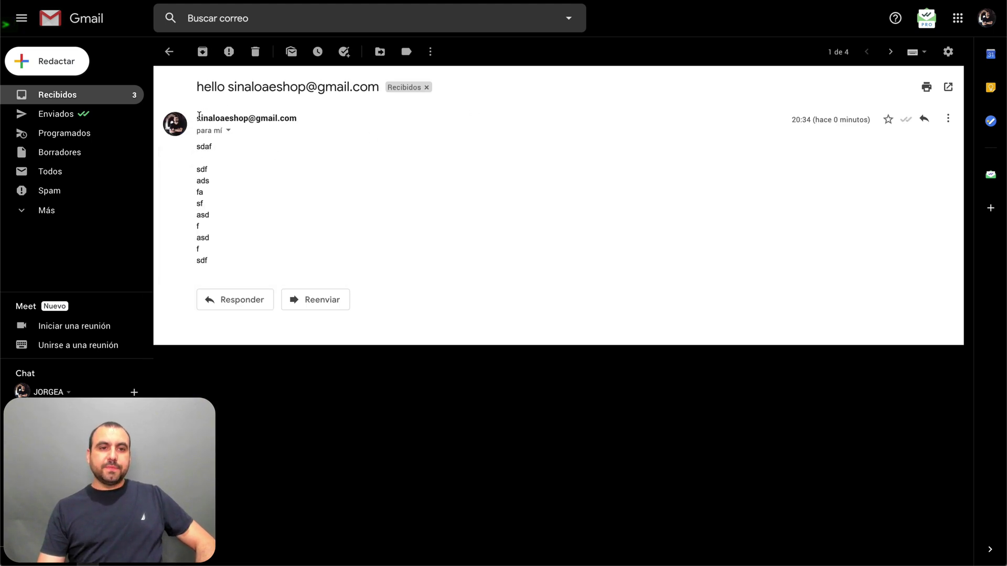
left_click_drag(196, 116, 294, 117)
key("super+t")
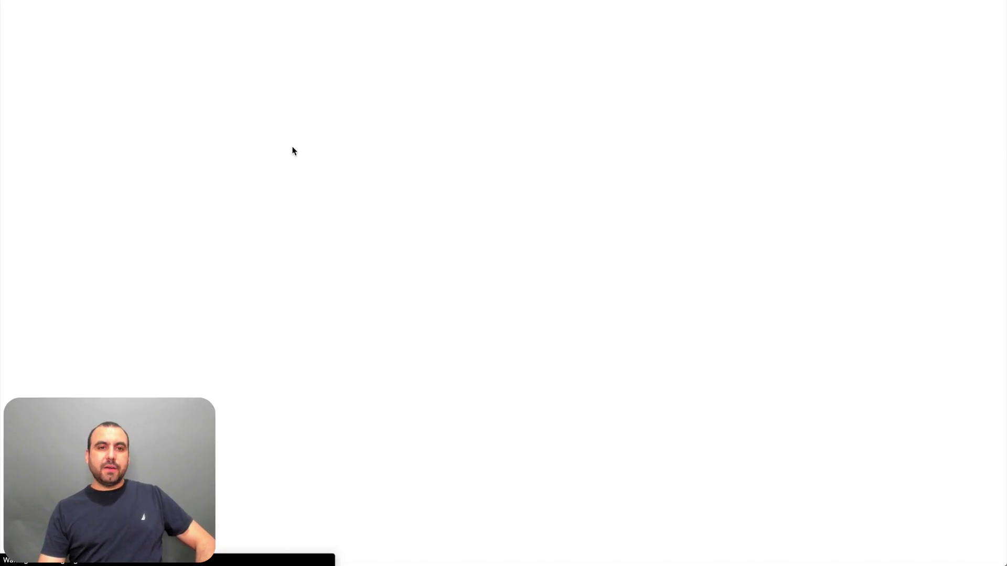
key("super+w")
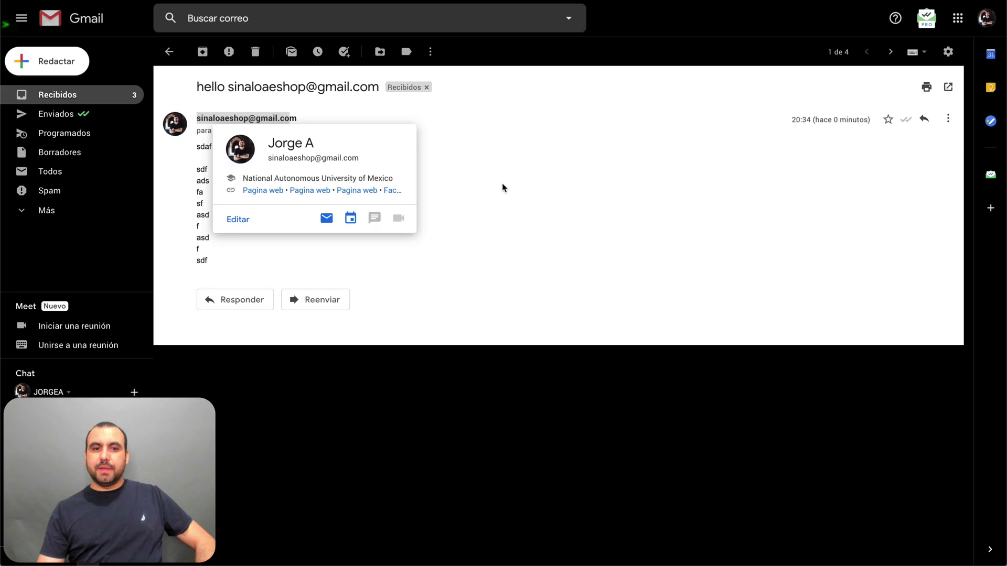
left_click(494, 188)
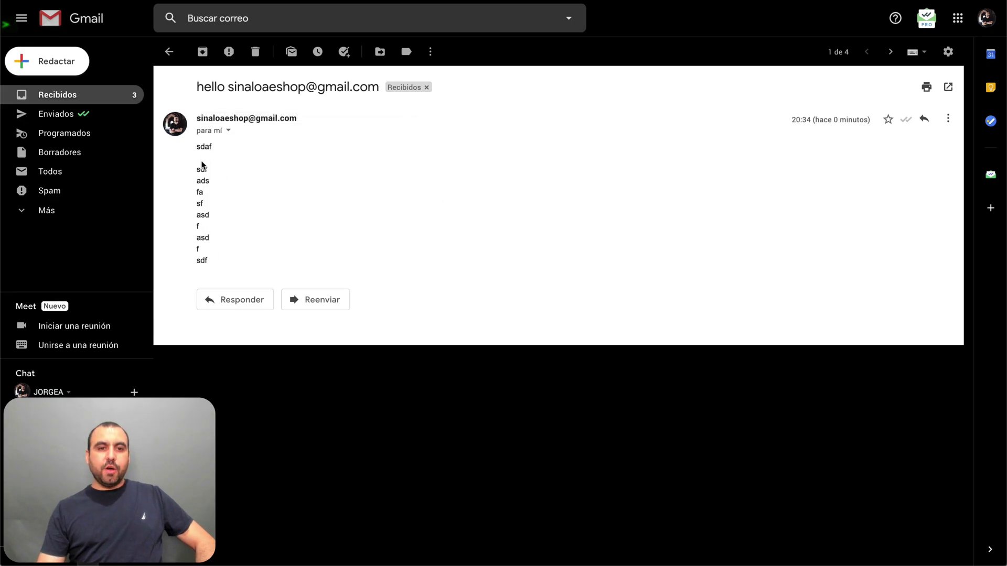
- Inspect the test email's message body text, then head back toward the Pabbly workflow
left_click_drag(198, 158, 257, 252)
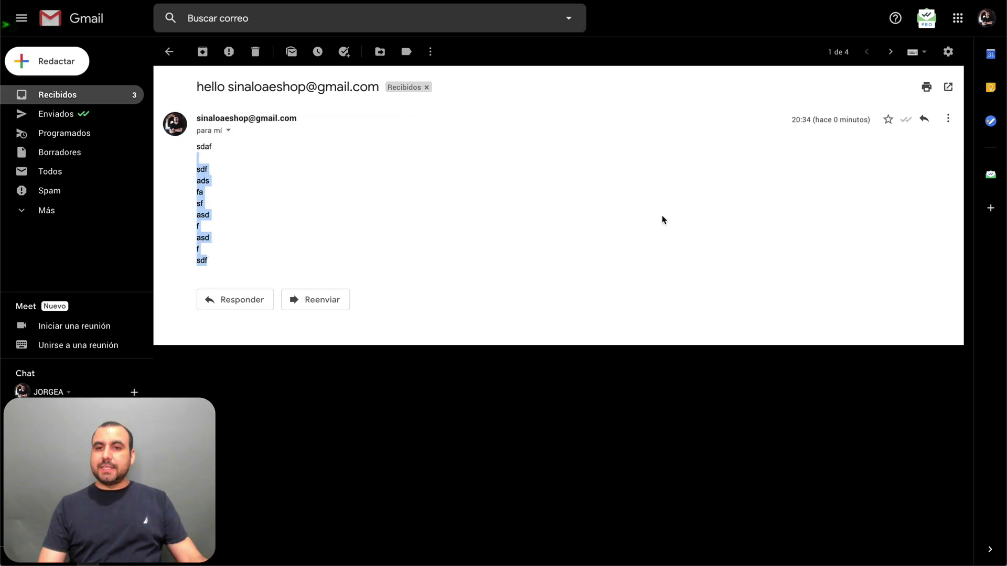
left_click(263, 161)
double_click(257, 243)
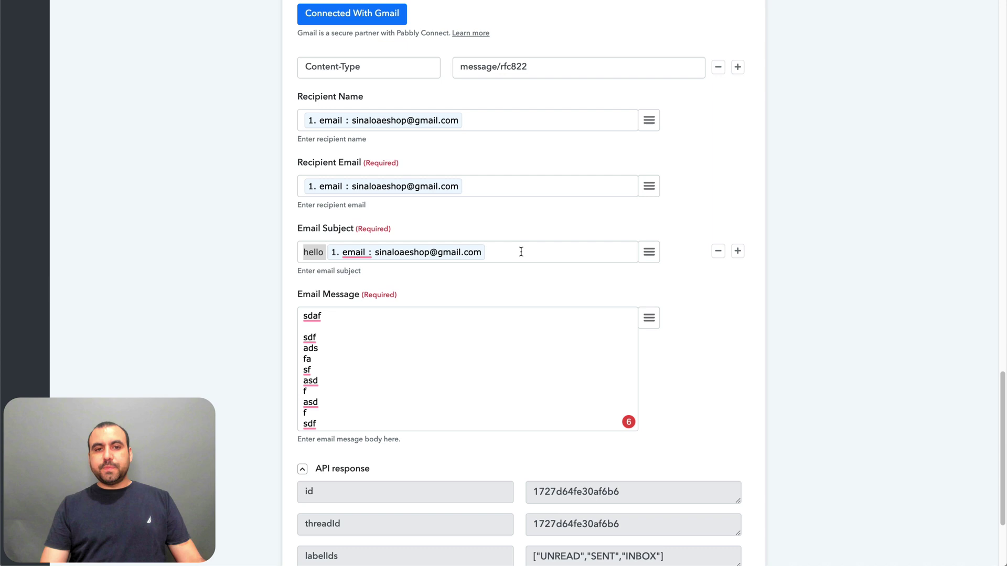
scroll(521, 256, "up", 10)
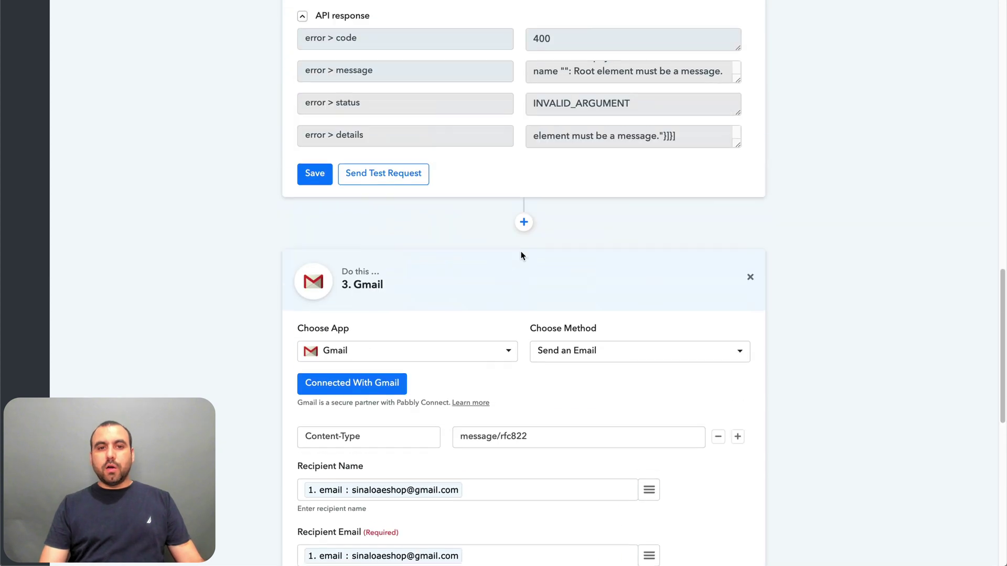
- Scroll up through the Pabbly Connect workflow steps to review them
scroll(522, 255, "up", 4)
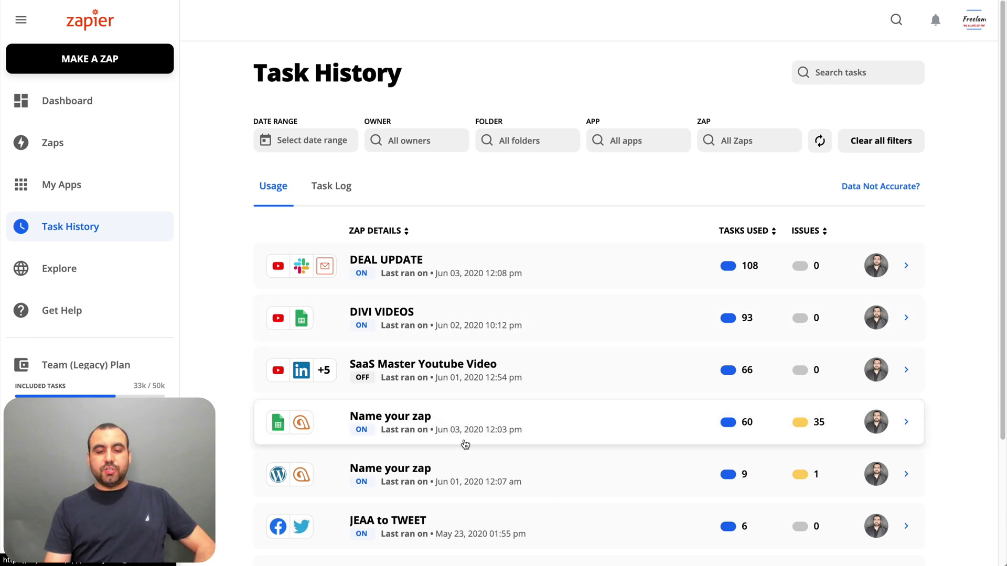
- Scroll Zapier's Task History down to the footer and back to review each zap's tasks used
scroll(320, 424, "down", 3)
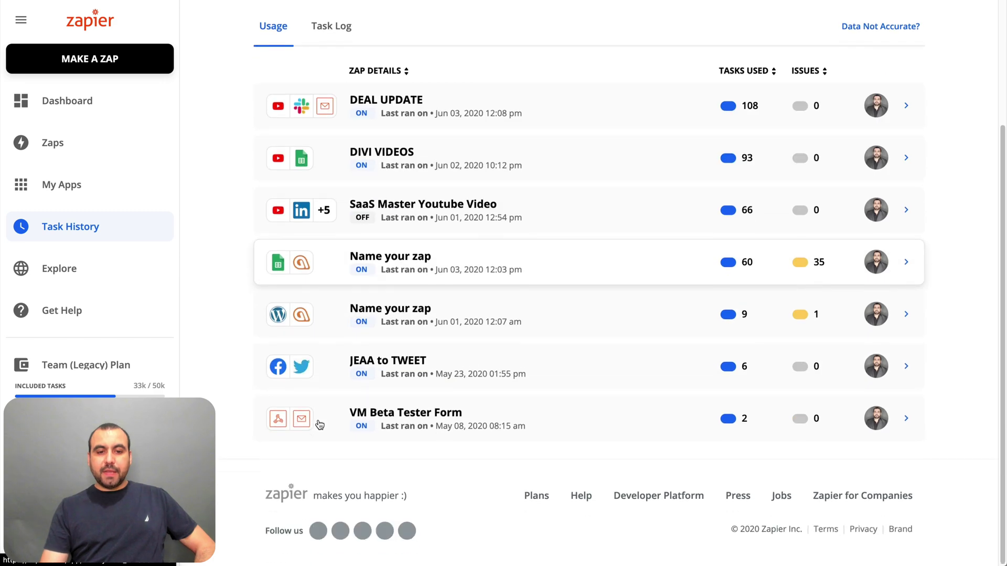
scroll(319, 424, "up", 3)
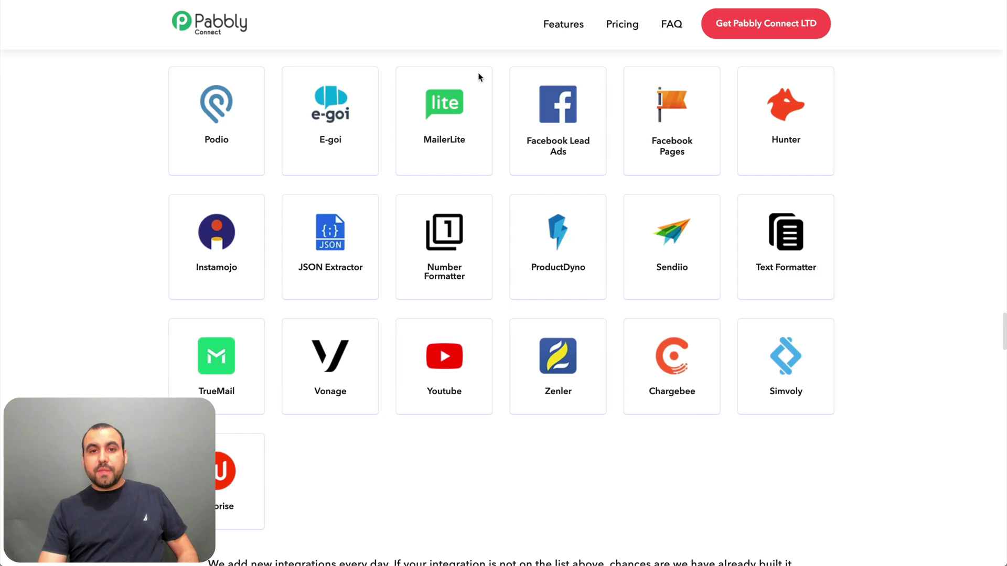
scroll(476, 64, "up", 20)
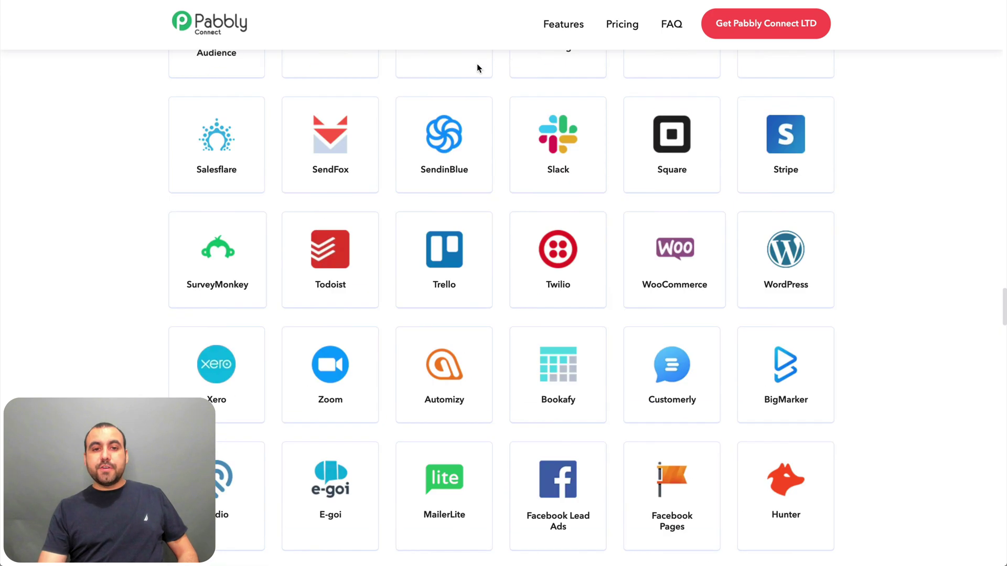
- Scroll up from the integrations grid to the $79 one-time pricing section
scroll(480, 67, "up", 3)
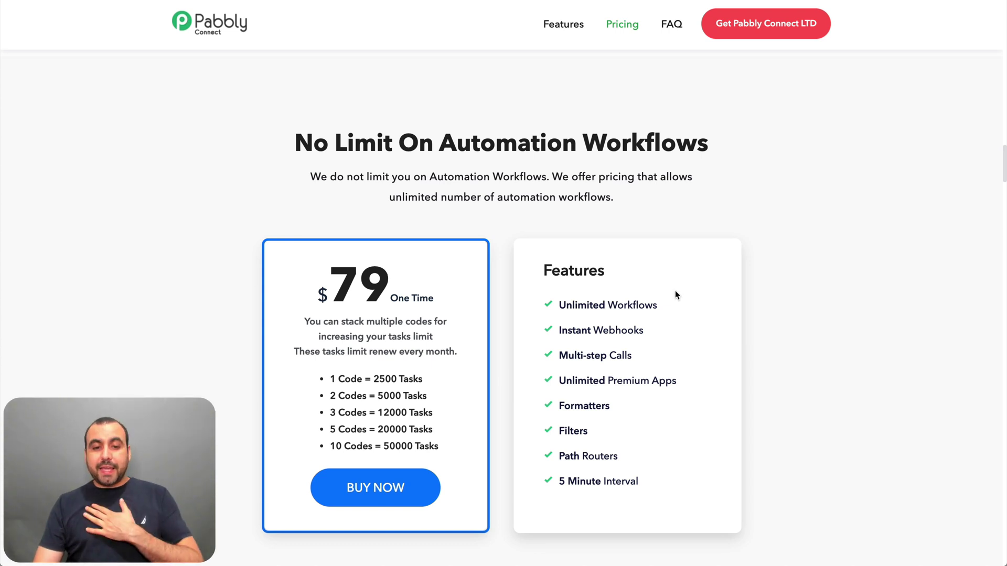
left_click_drag(337, 378, 422, 377)
triple_click(423, 378)
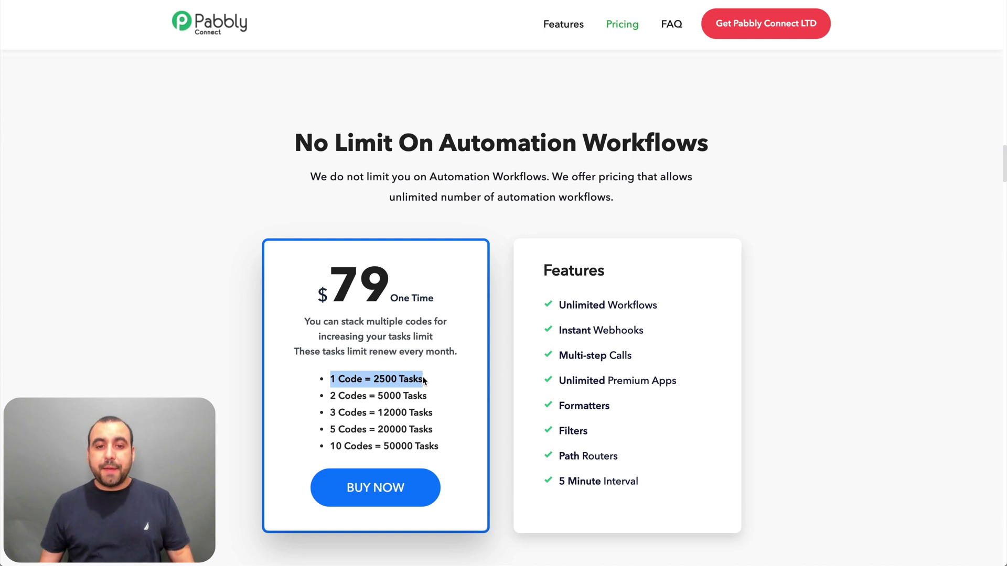
triple_click(423, 377)
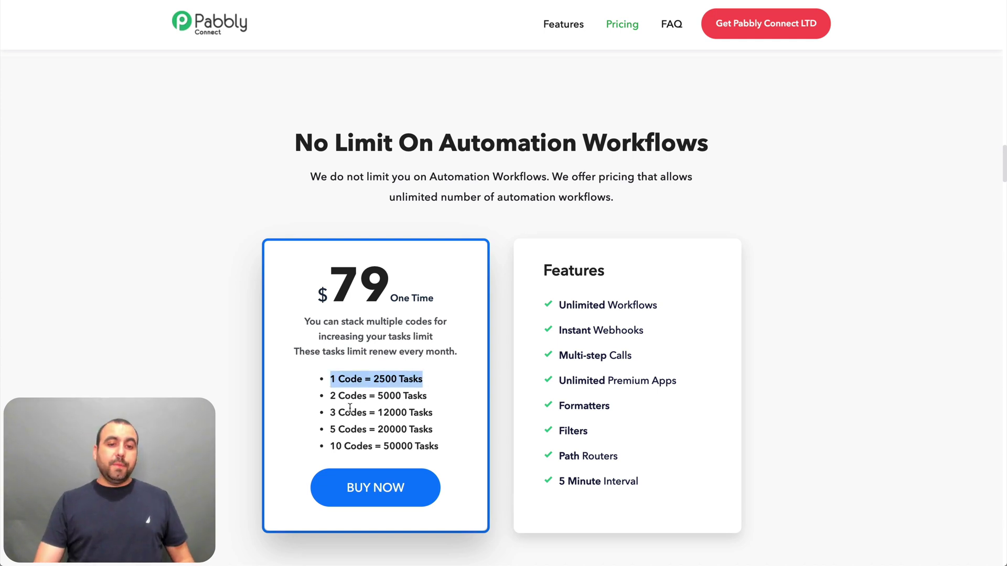
left_click_drag(330, 416, 441, 417)
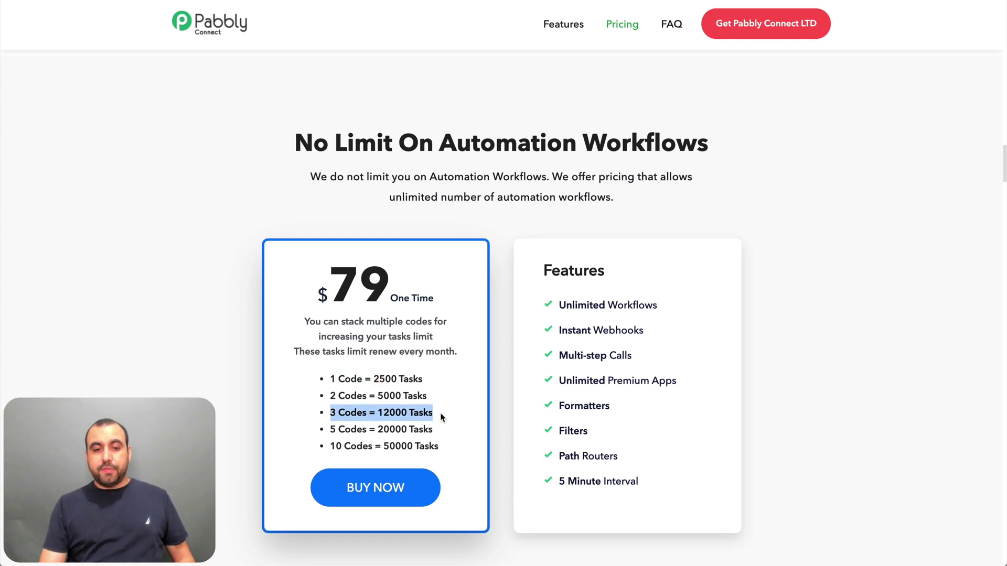
left_click(441, 417)
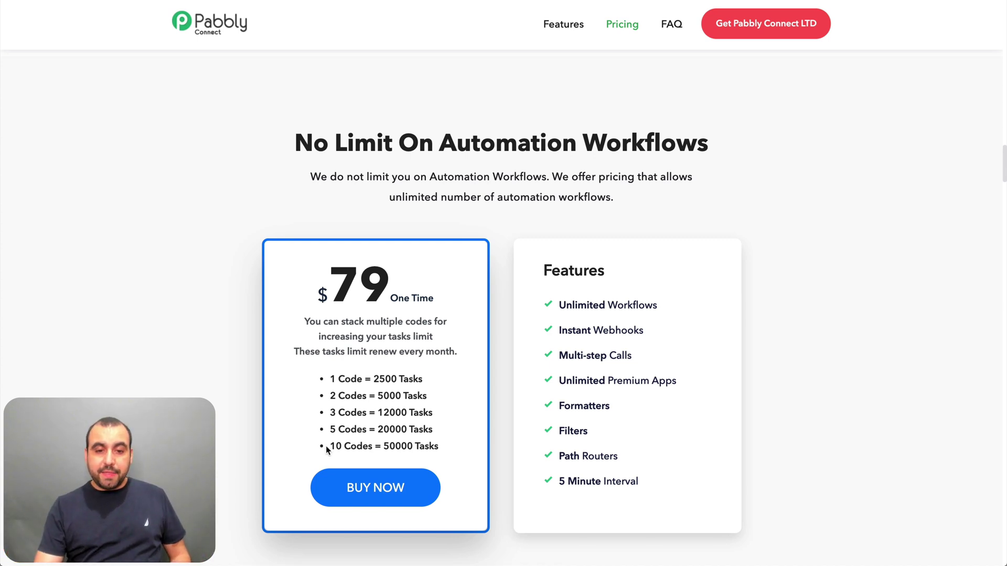
left_click_drag(326, 447, 442, 448)
left_click(442, 448)
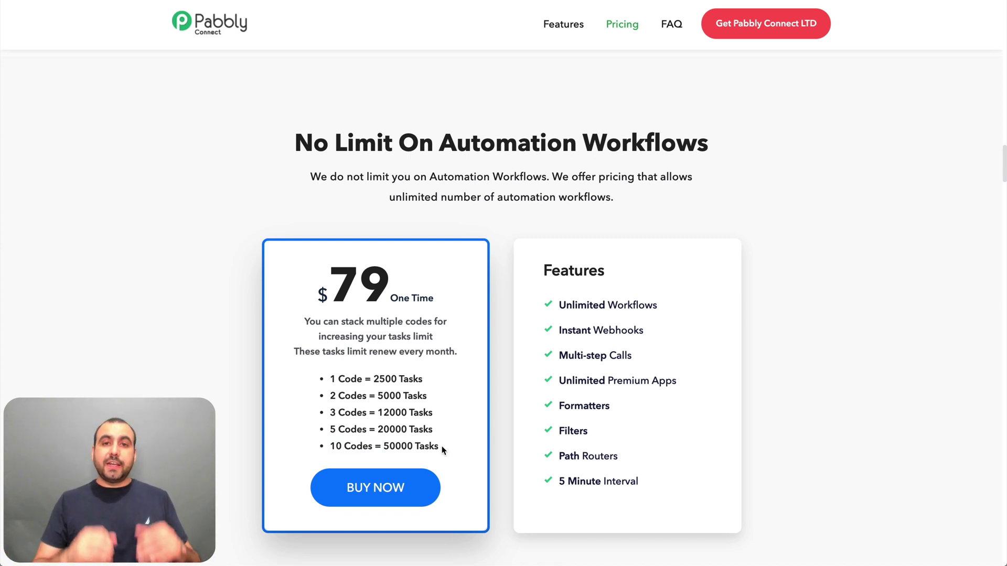